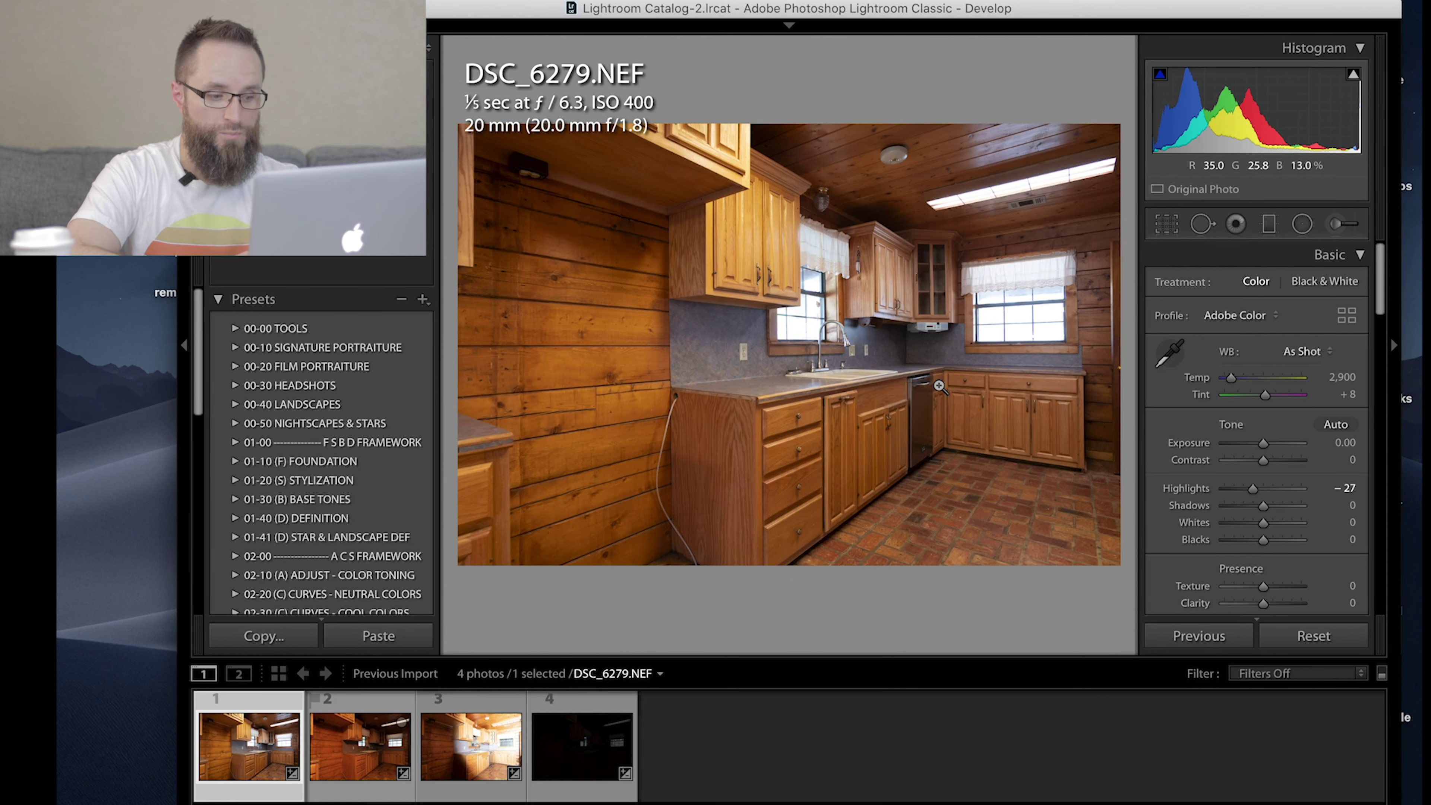
White-balance DSC_6279 from the gray area behind the sink counter and raise its exposure to +0.70.
left_click(471, 752)
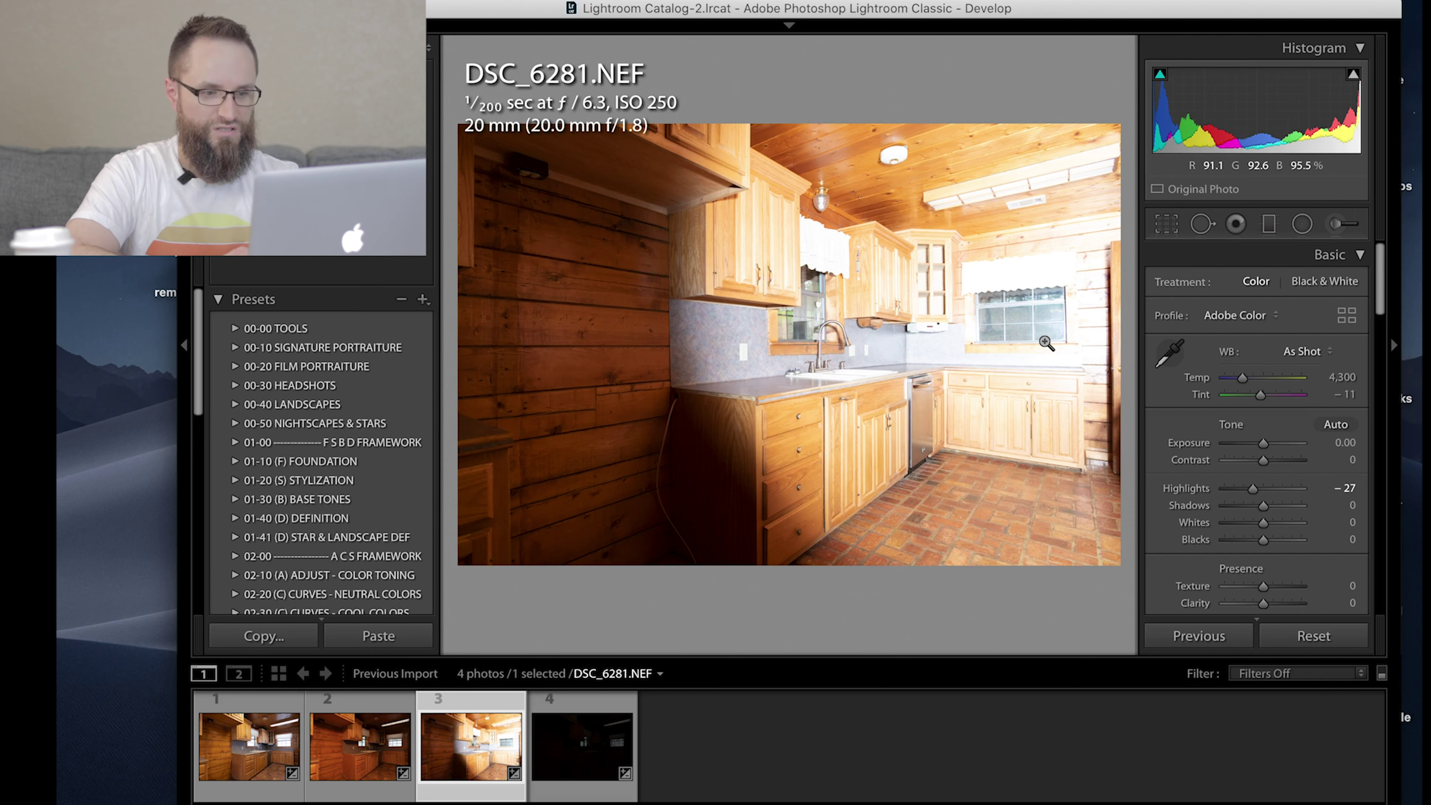
key("Left")
key("Left")
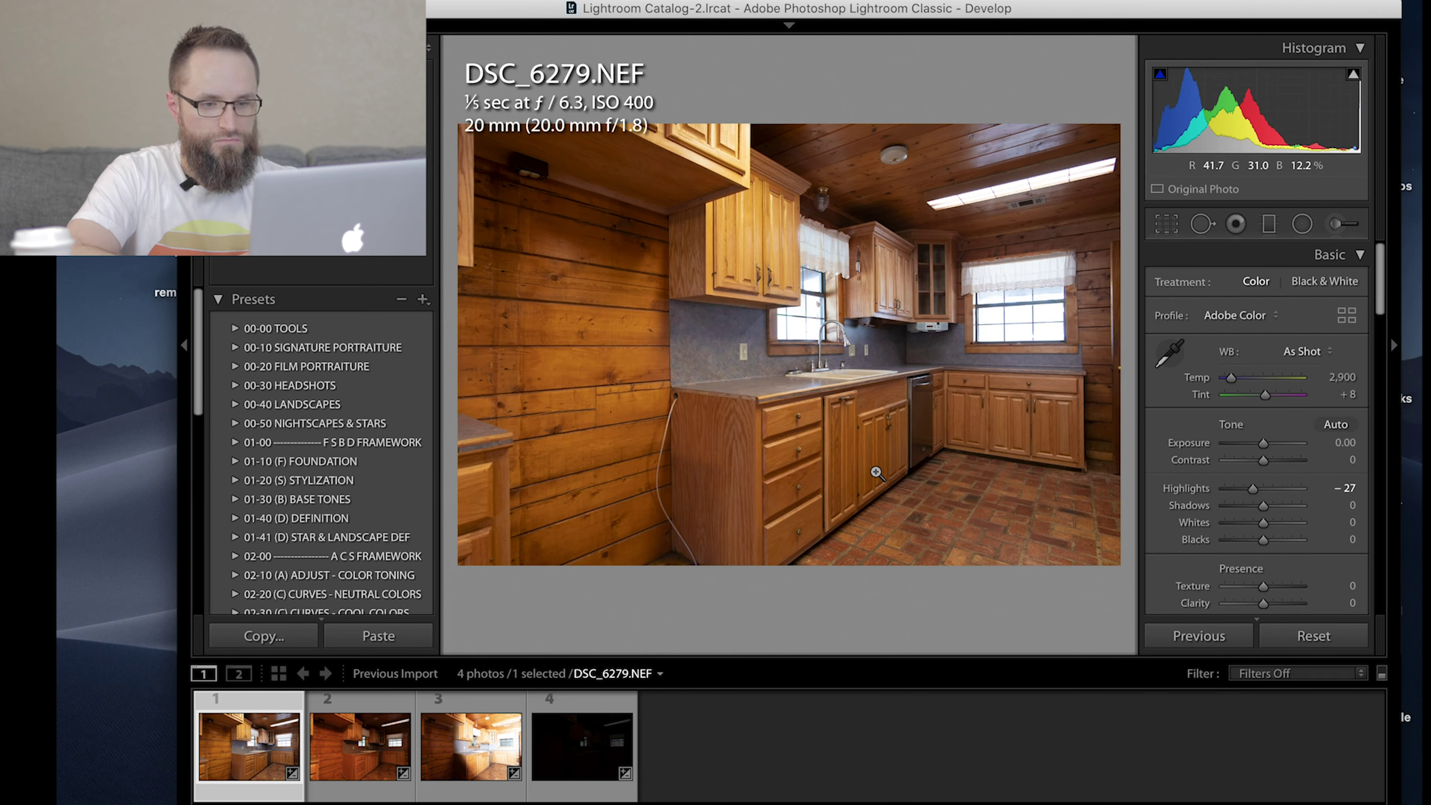
left_click(1170, 352)
left_click(865, 375)
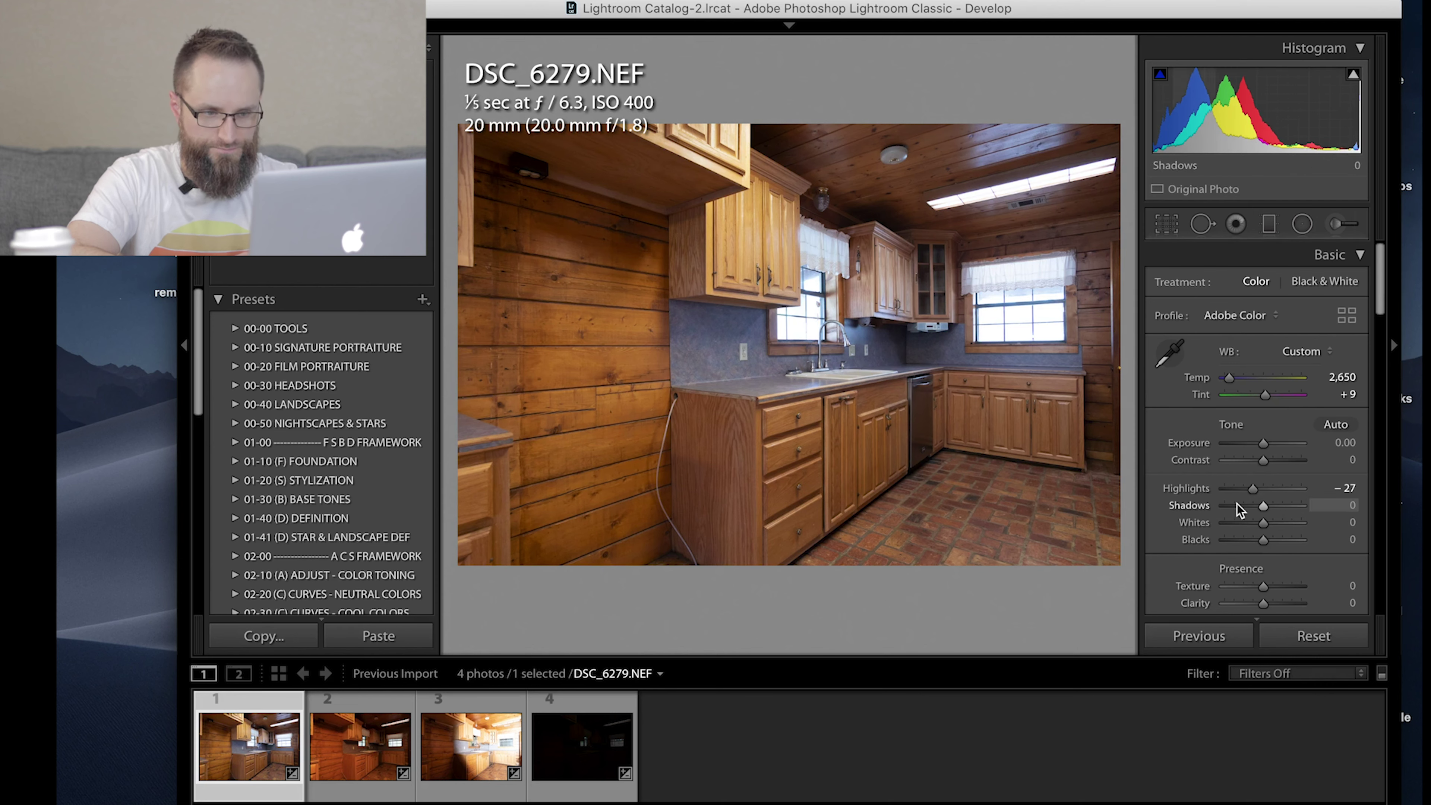
scroll(1264, 449, "up", 12)
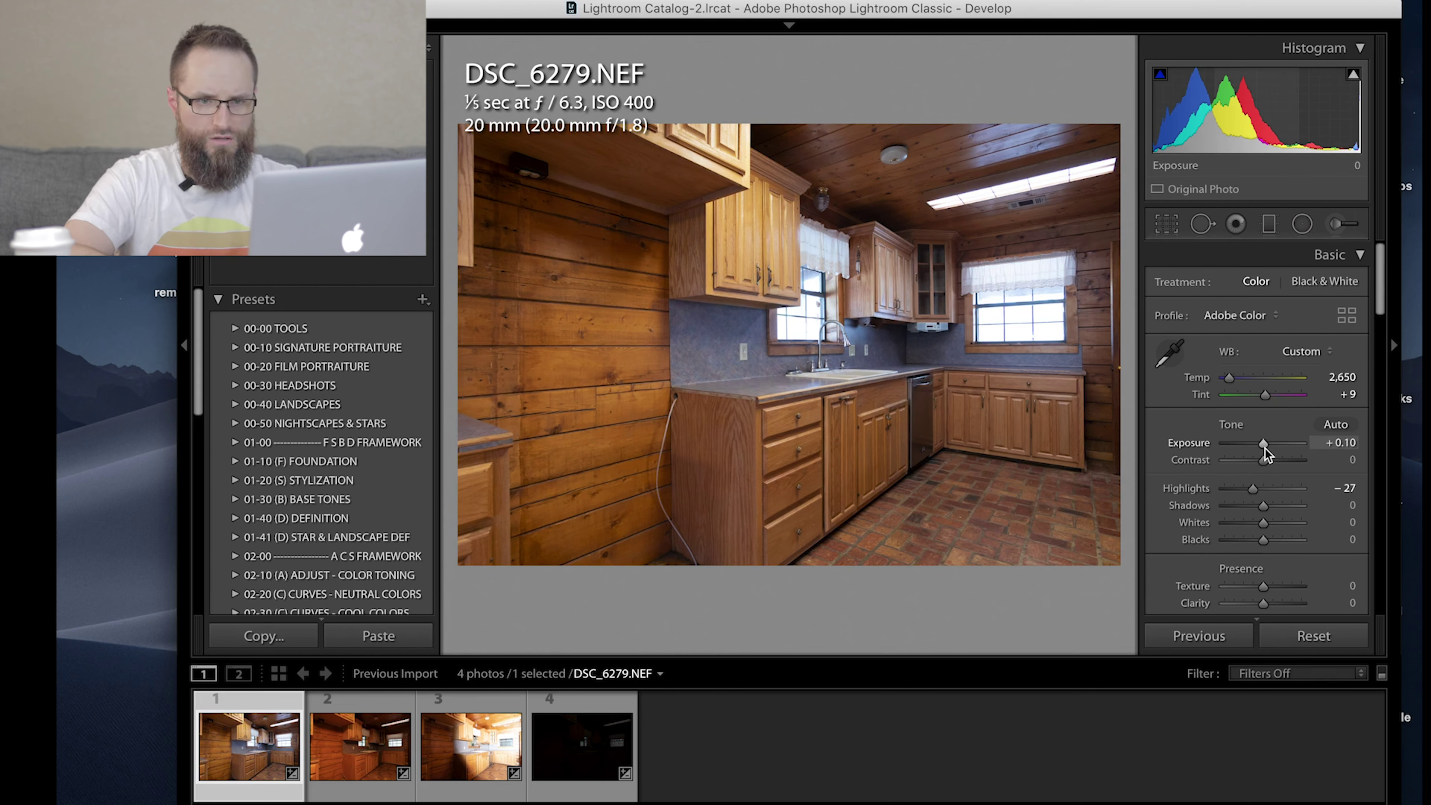
scroll(1265, 449, "up", 2)
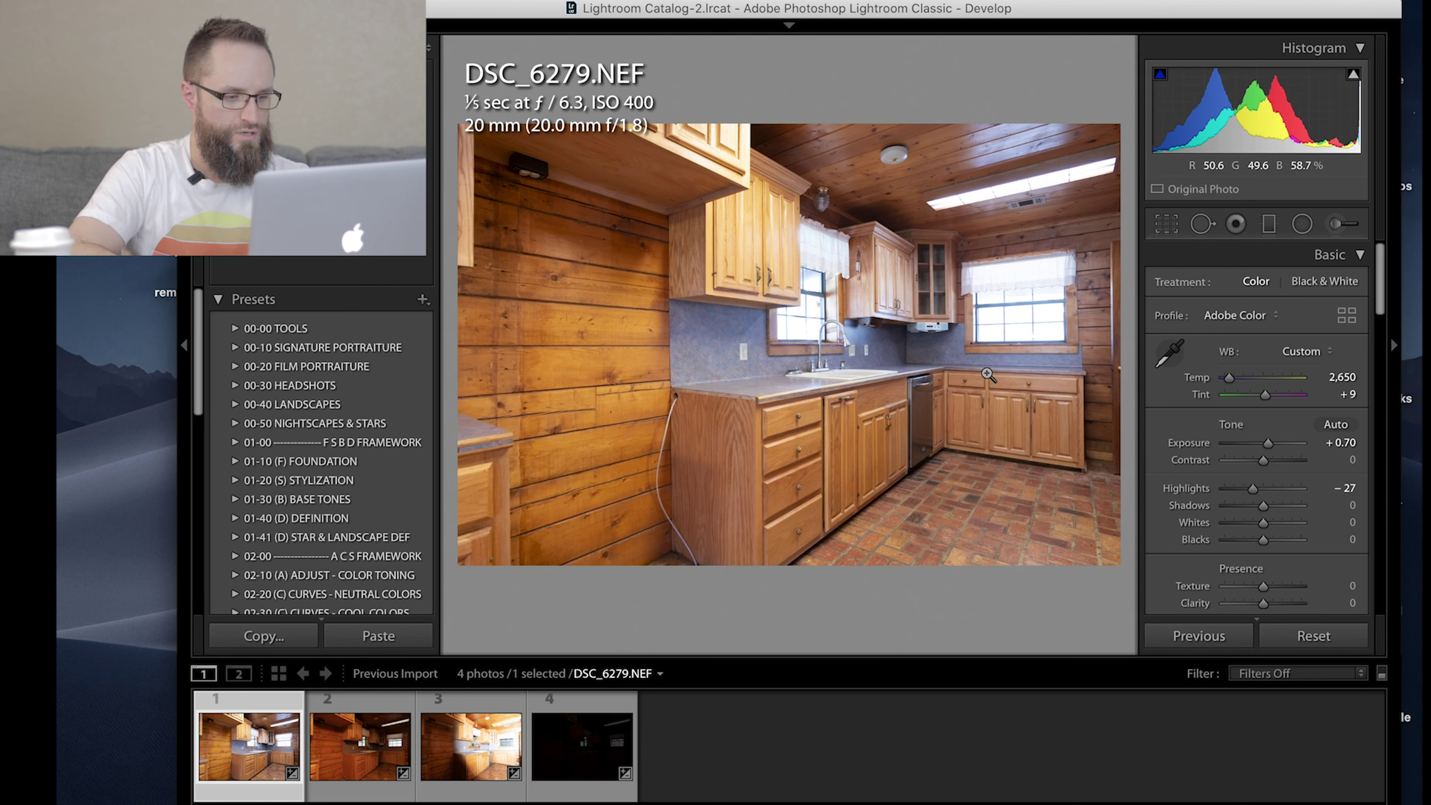
White-balance DSC_6280 from the ceiling smoke detector, set its exposure to +1.10, and compare its brightness with DSC_6279.
key("Right")
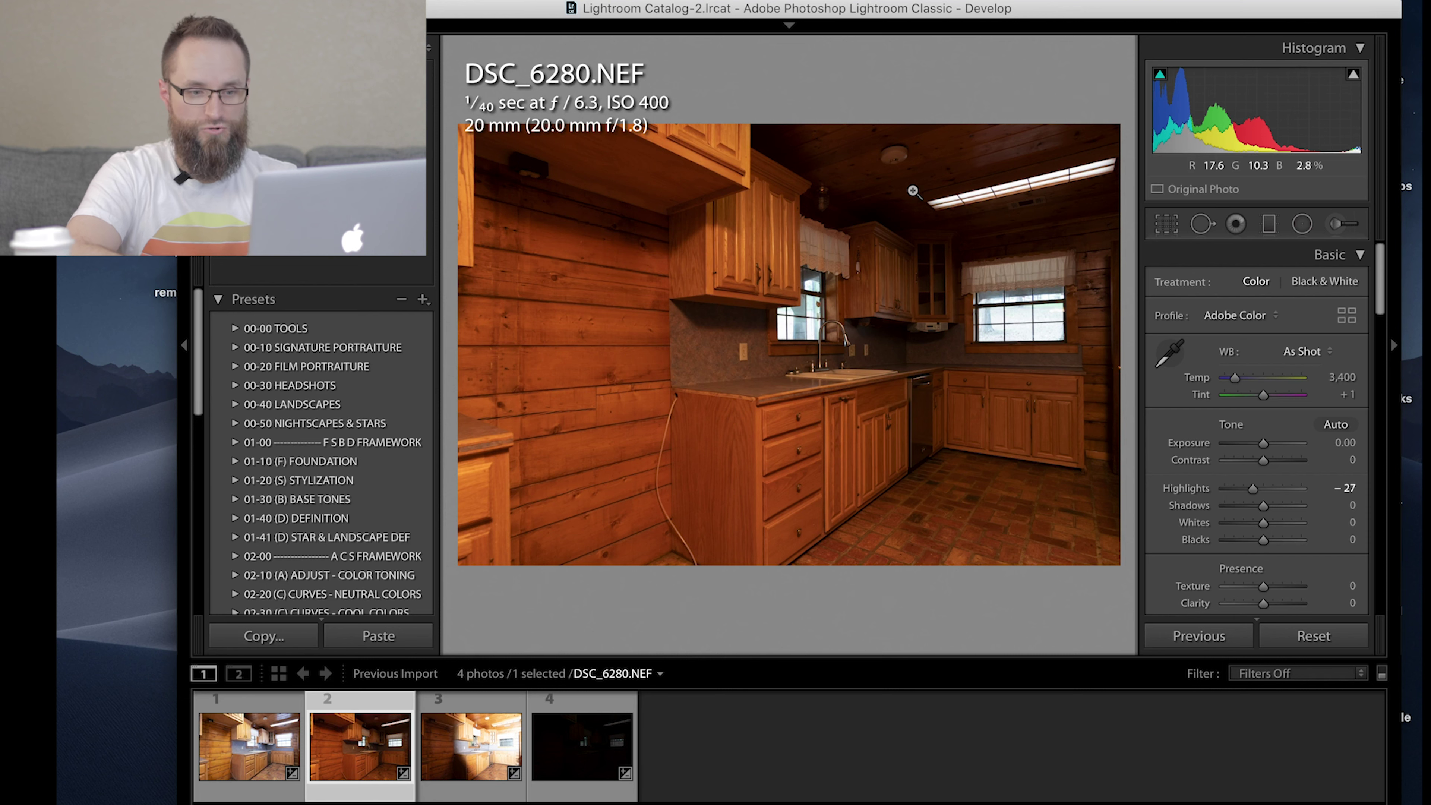
left_click(1169, 352)
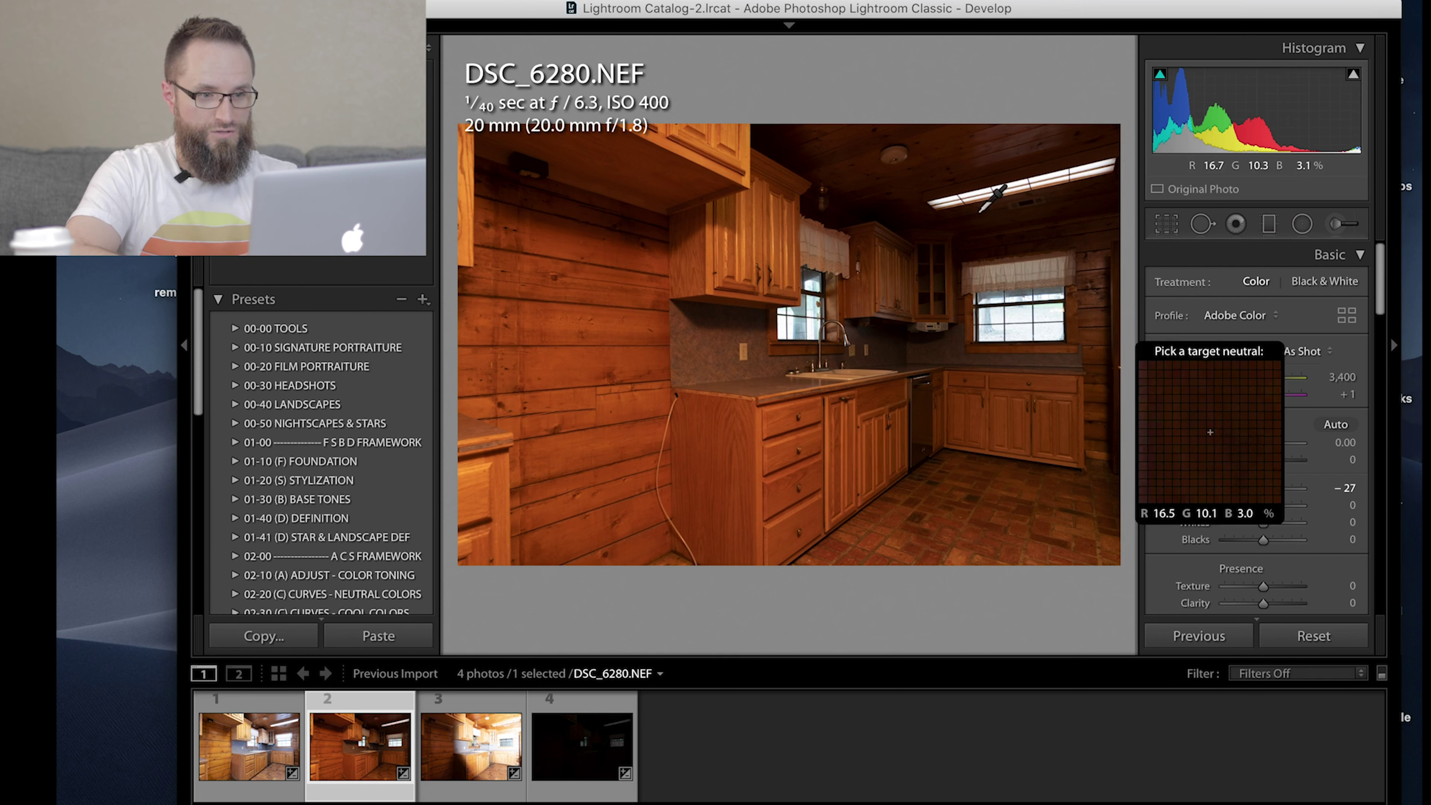
left_click(897, 150)
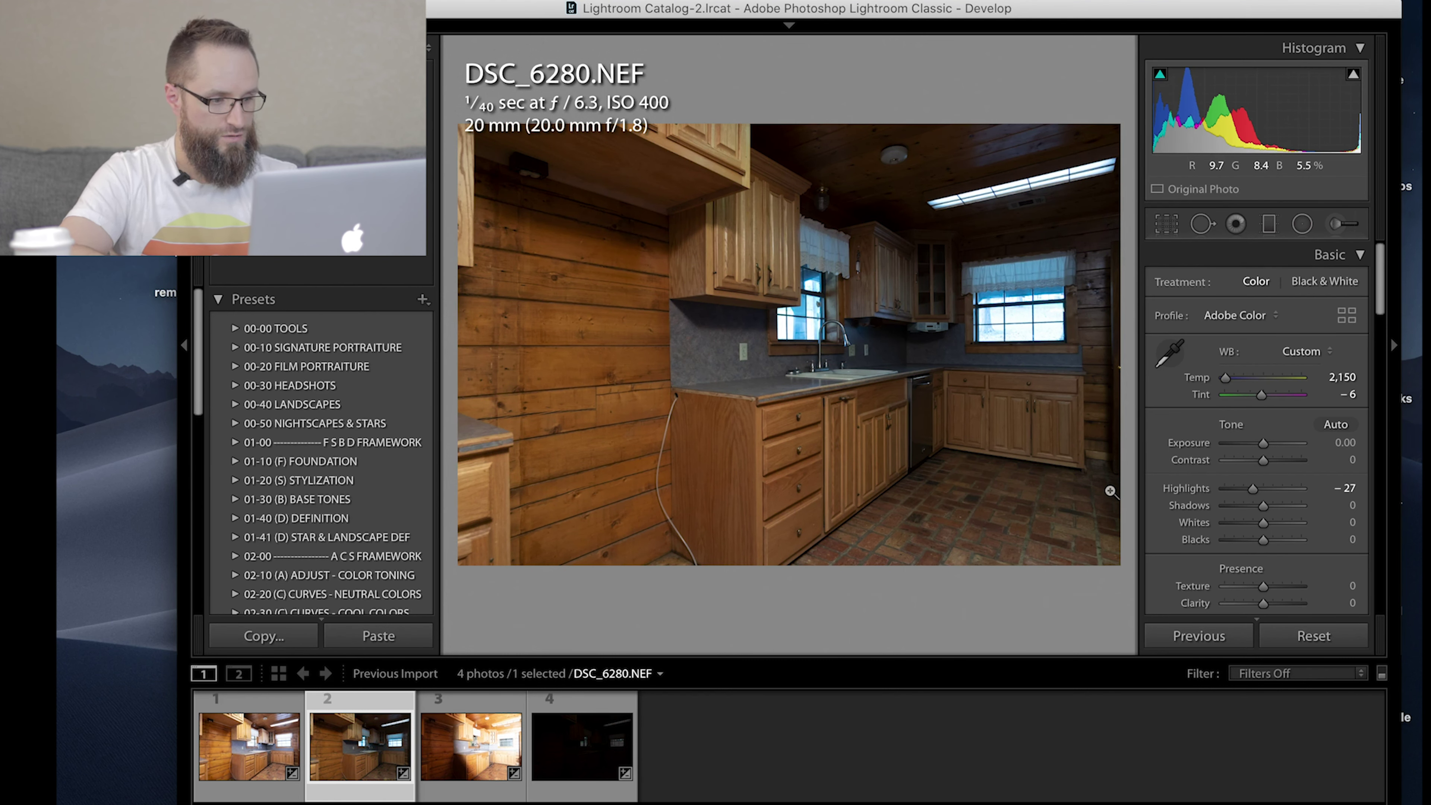
key("Left")
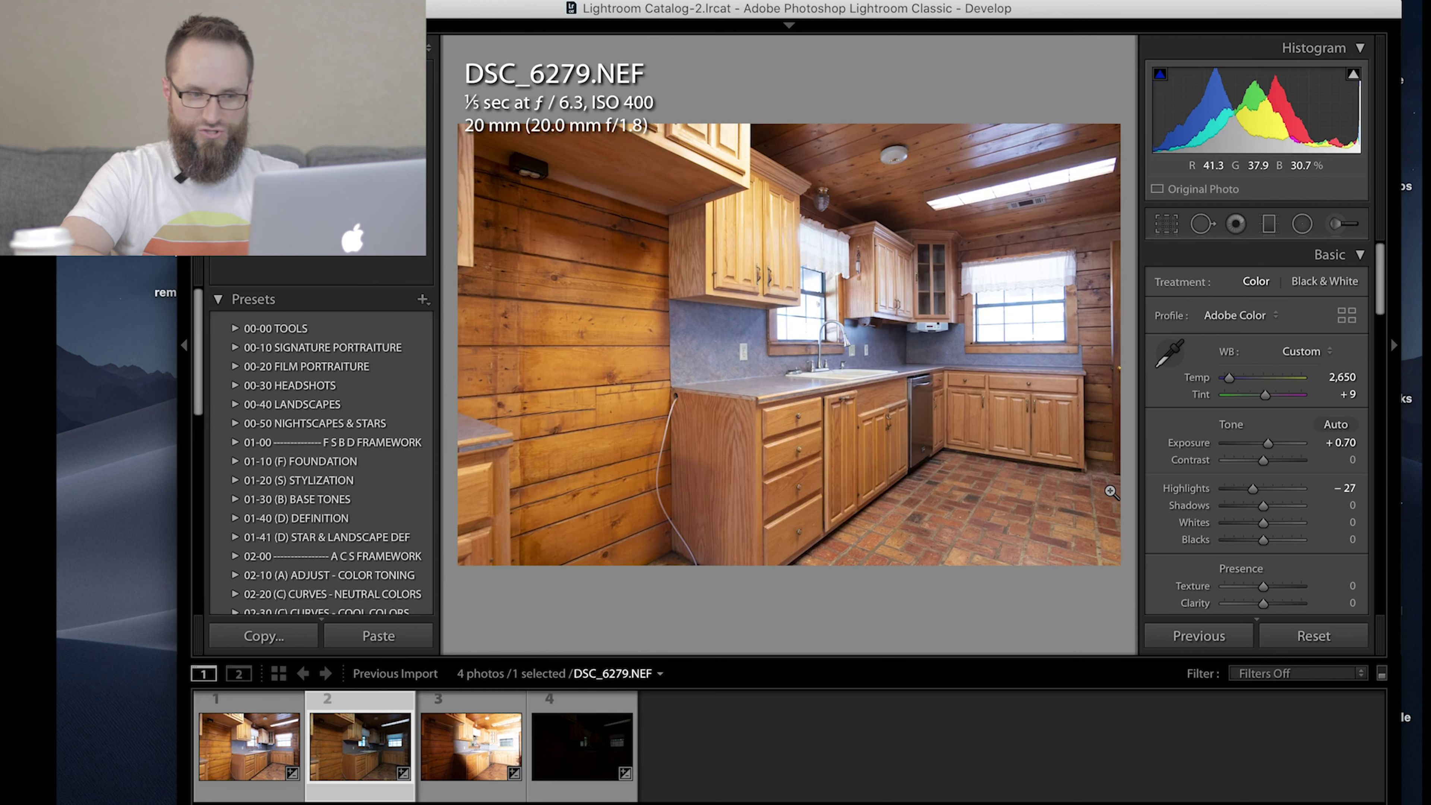
key("Right")
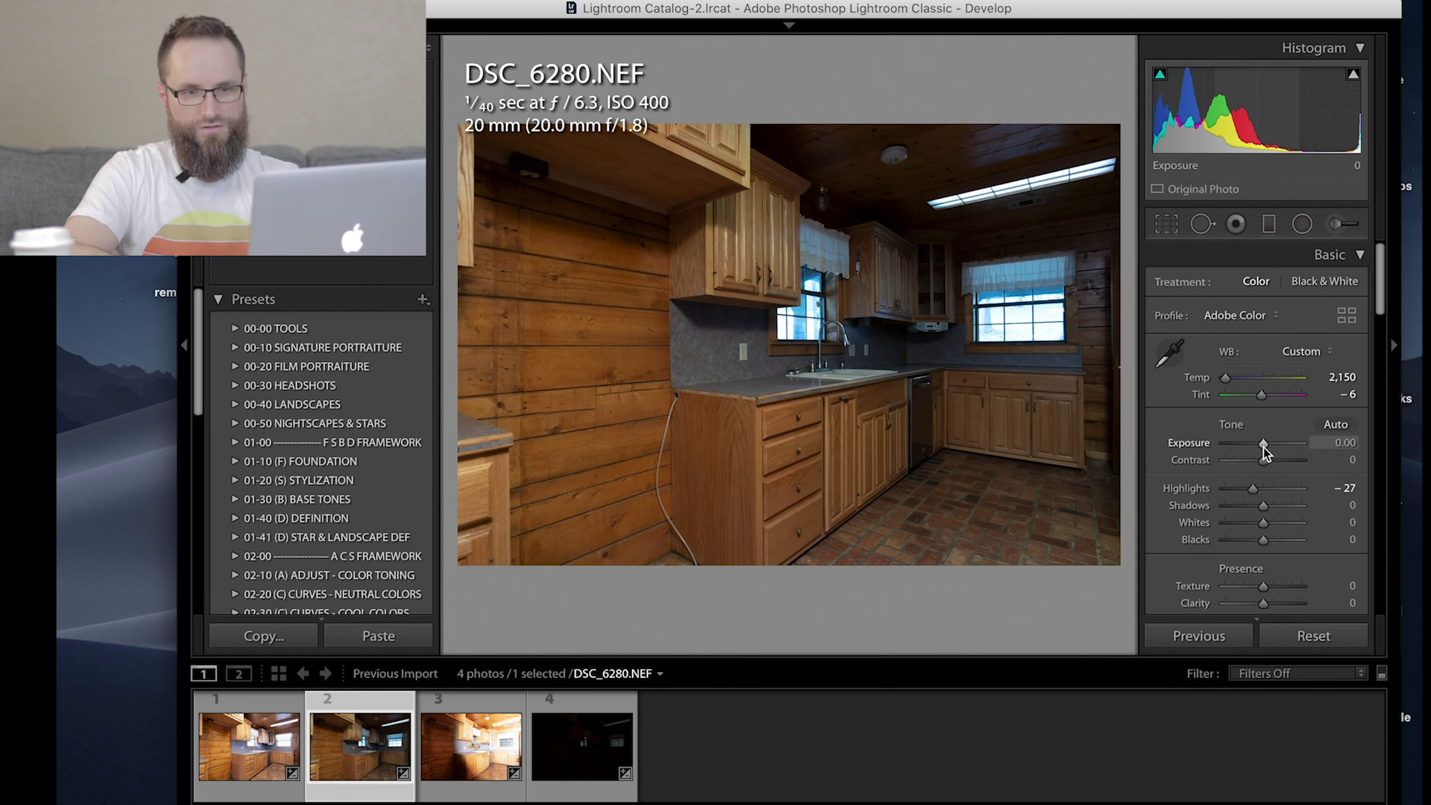
scroll(1263, 448, "up", 8)
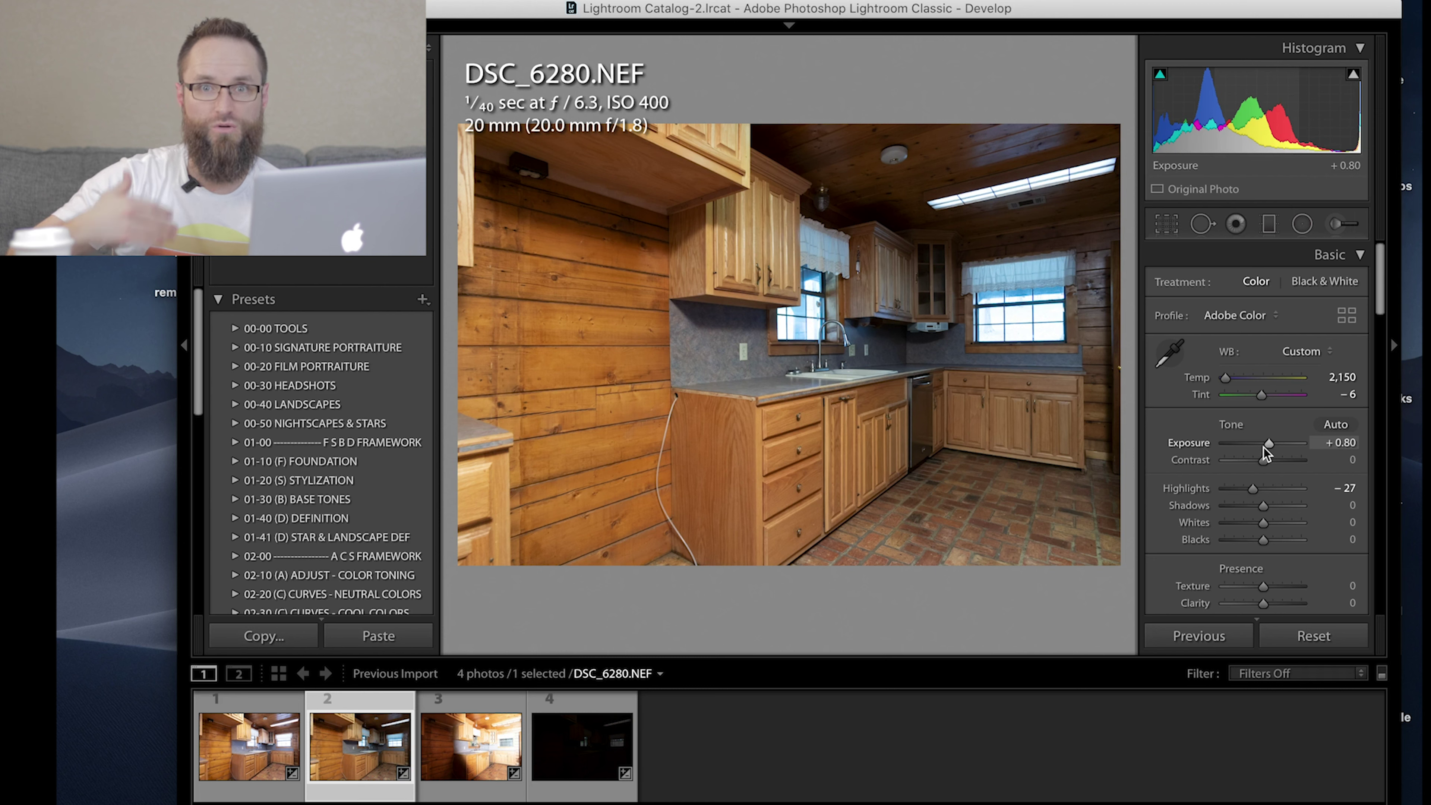
scroll(1263, 447, "up", 3)
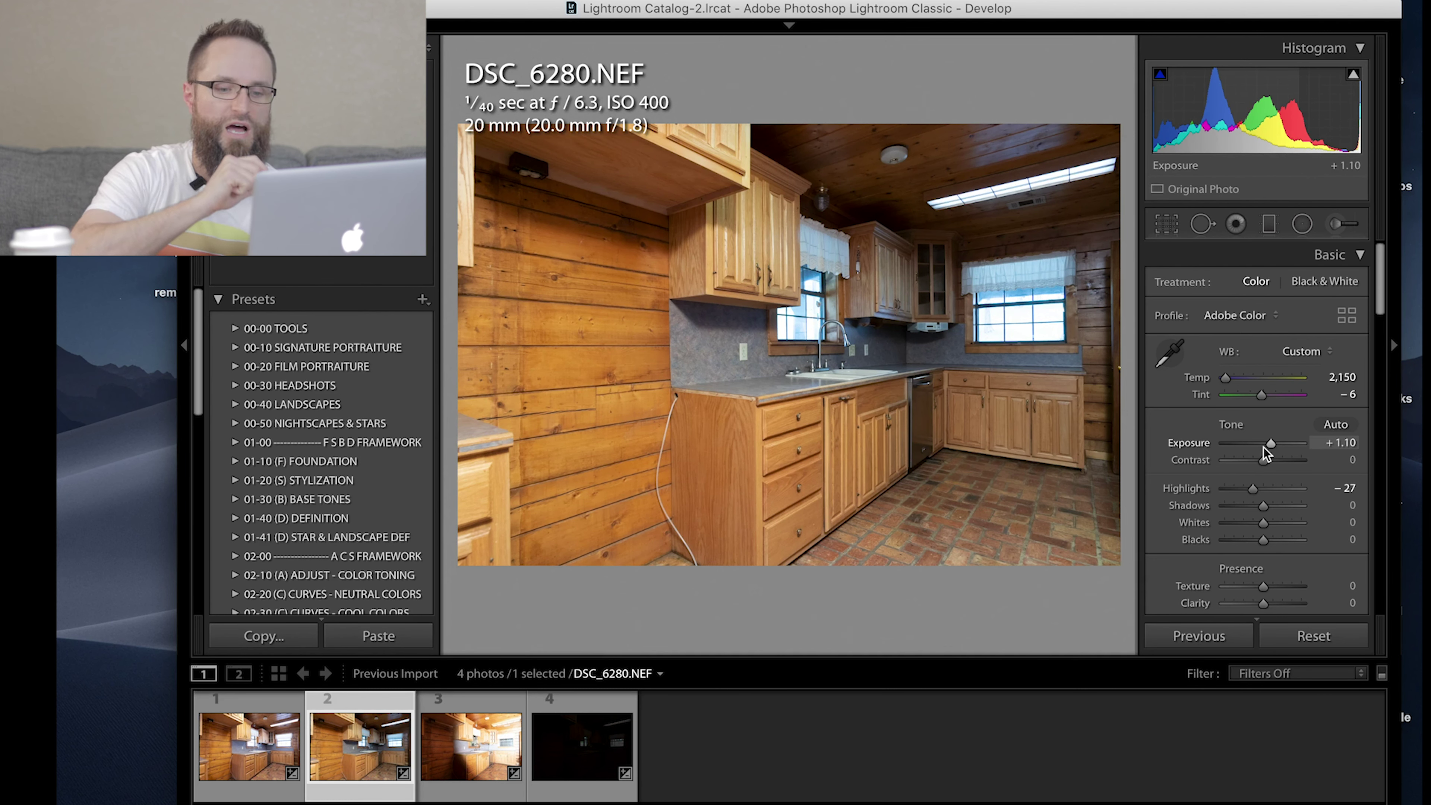
key("Left")
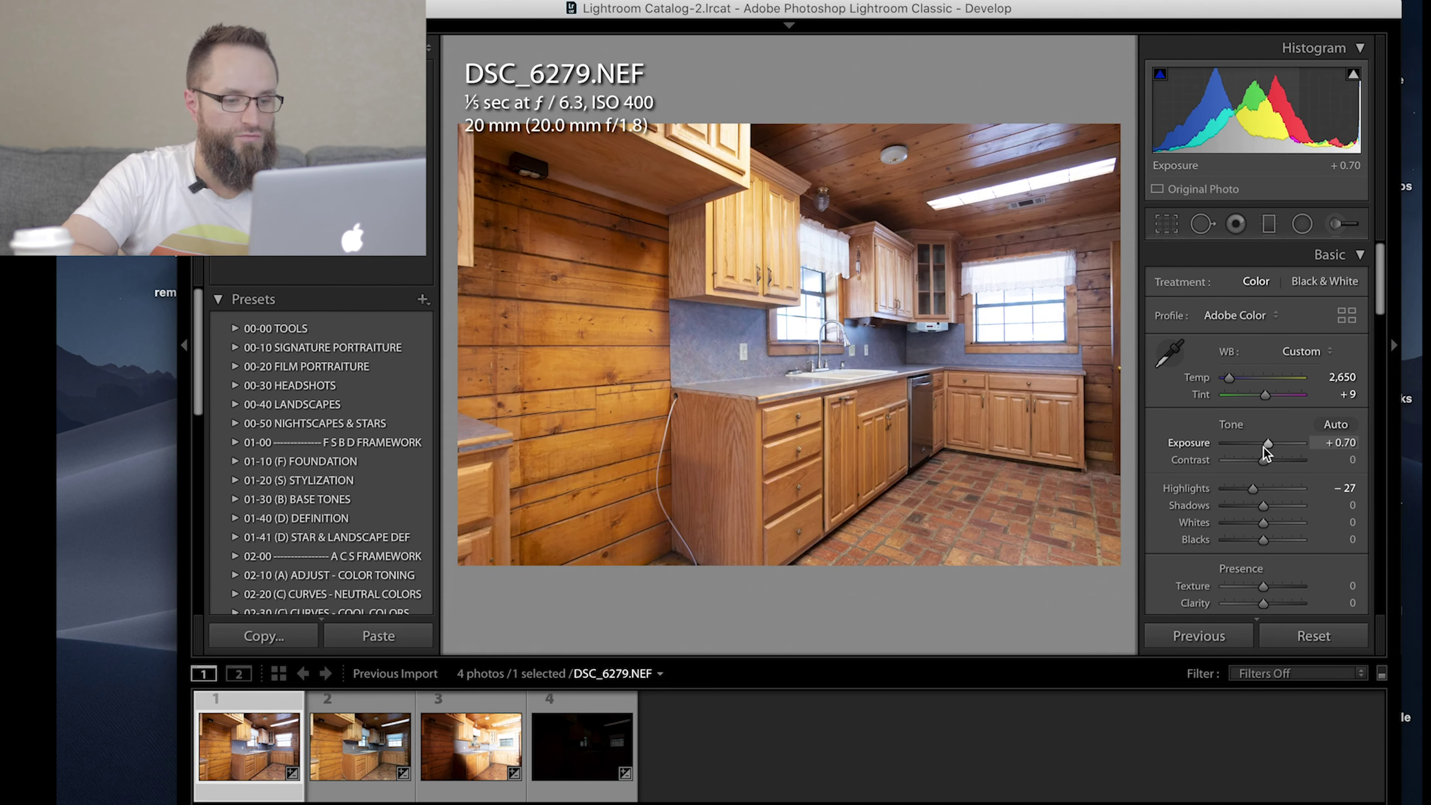
key("Right")
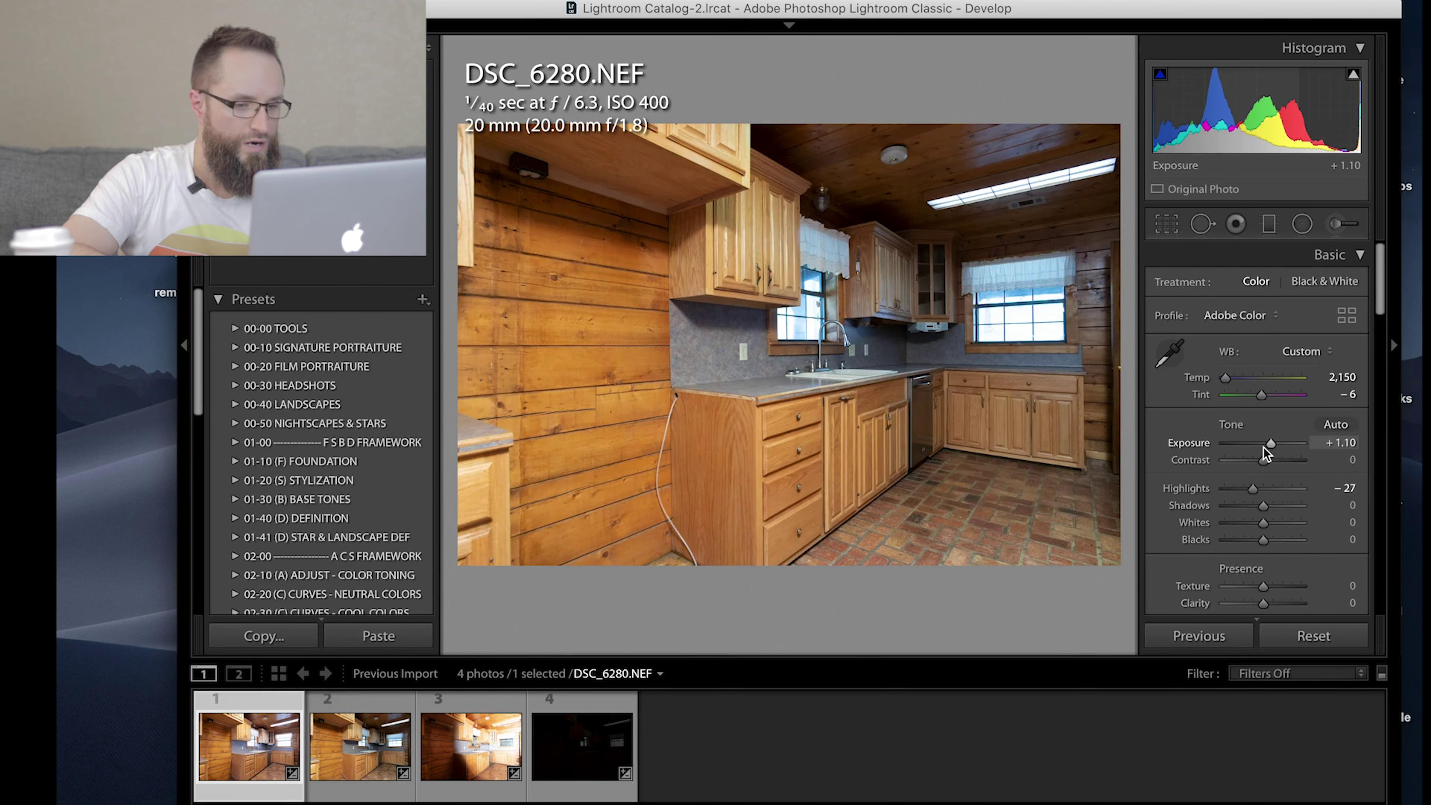
key("Left")
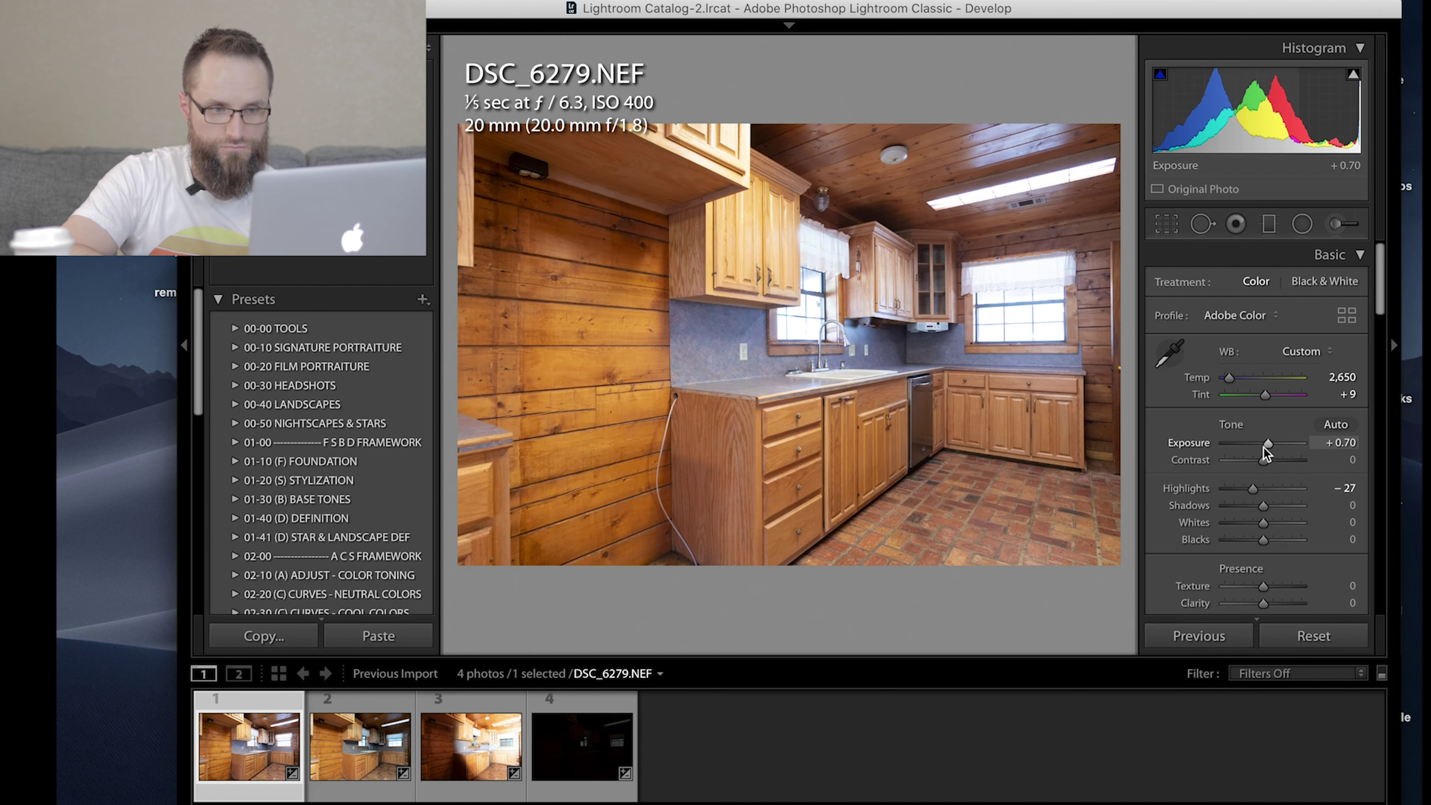
key("Right")
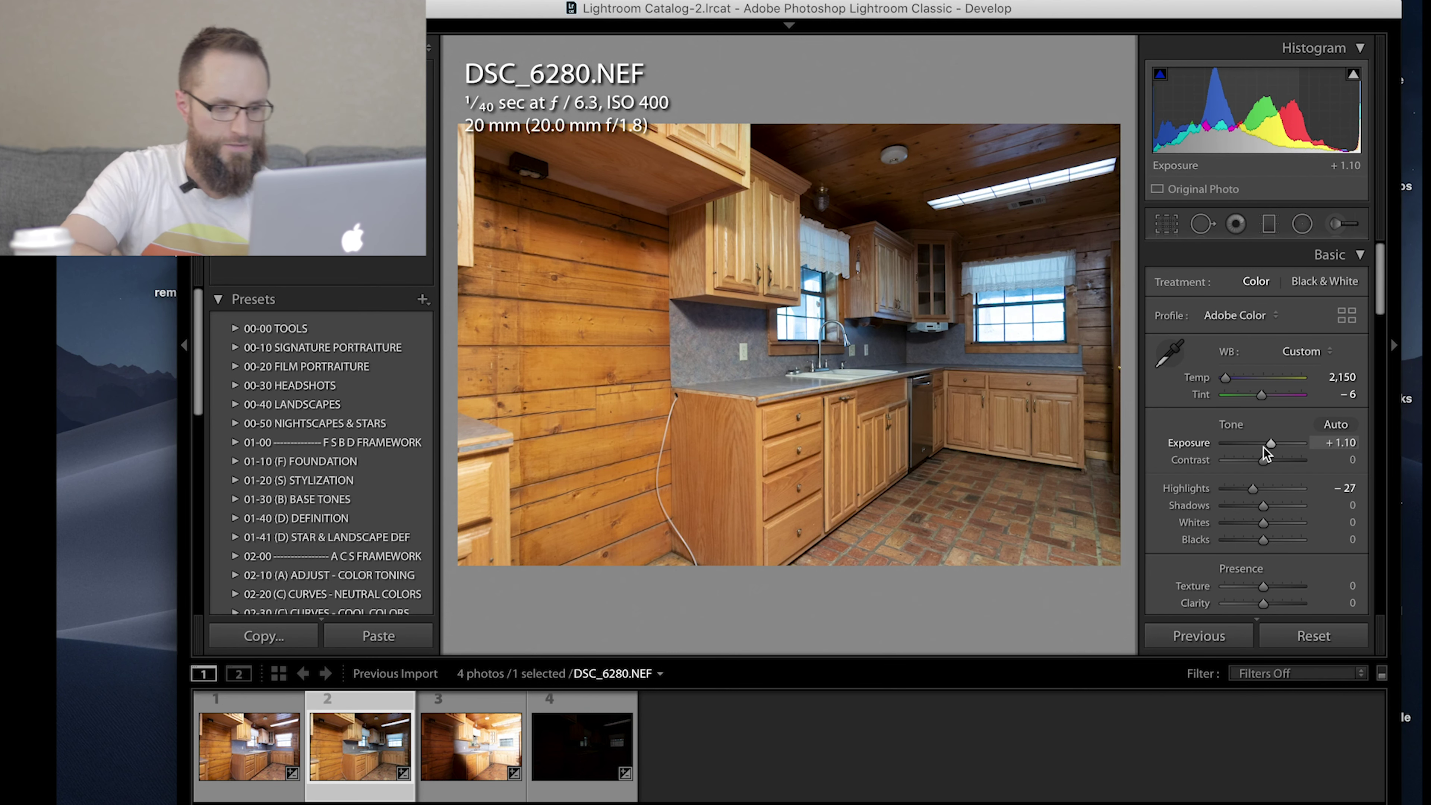
Set the highlights of DSC_6281 to −100 and its shadows to +26.
key("Right")
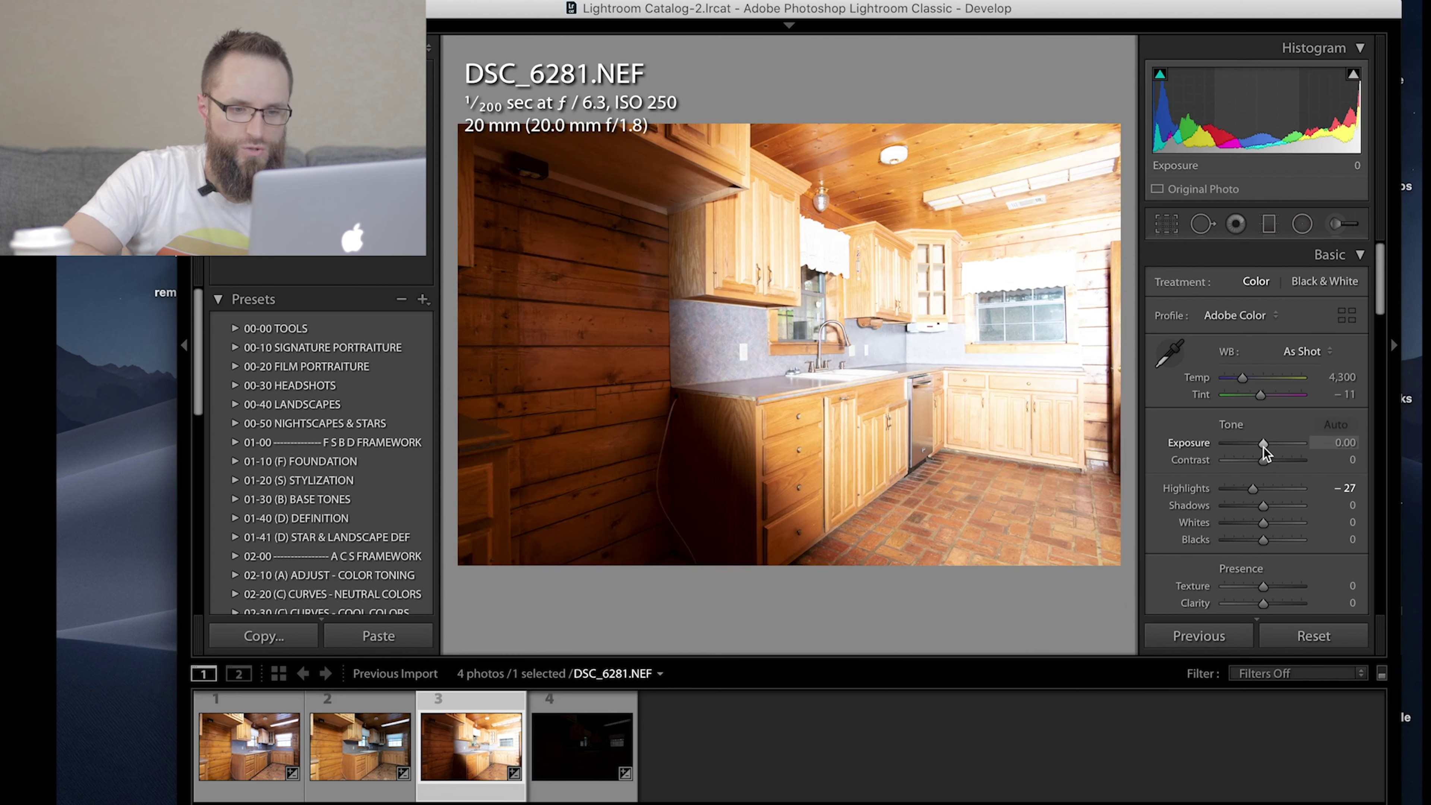
left_click(1251, 492)
mouse_move(1251, 491)
left_mouse_down()
mouse_move(1218, 491)
mouse_move(1270, 509)
left_mouse_up()
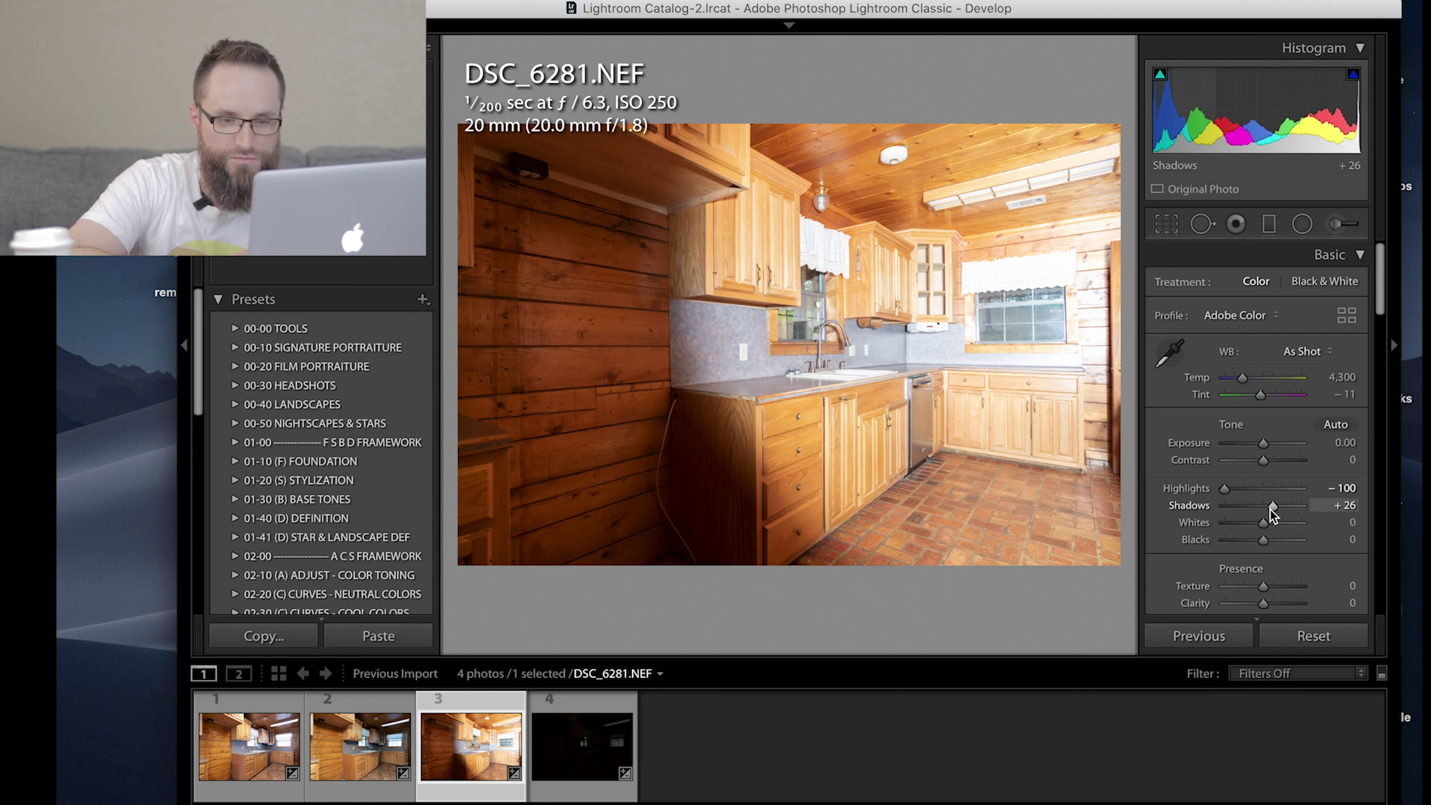
Set DSC_6282 to exposure +2.70, highlights −35 and shadows +37, and compare it with DSC_6281.
left_click(586, 744)
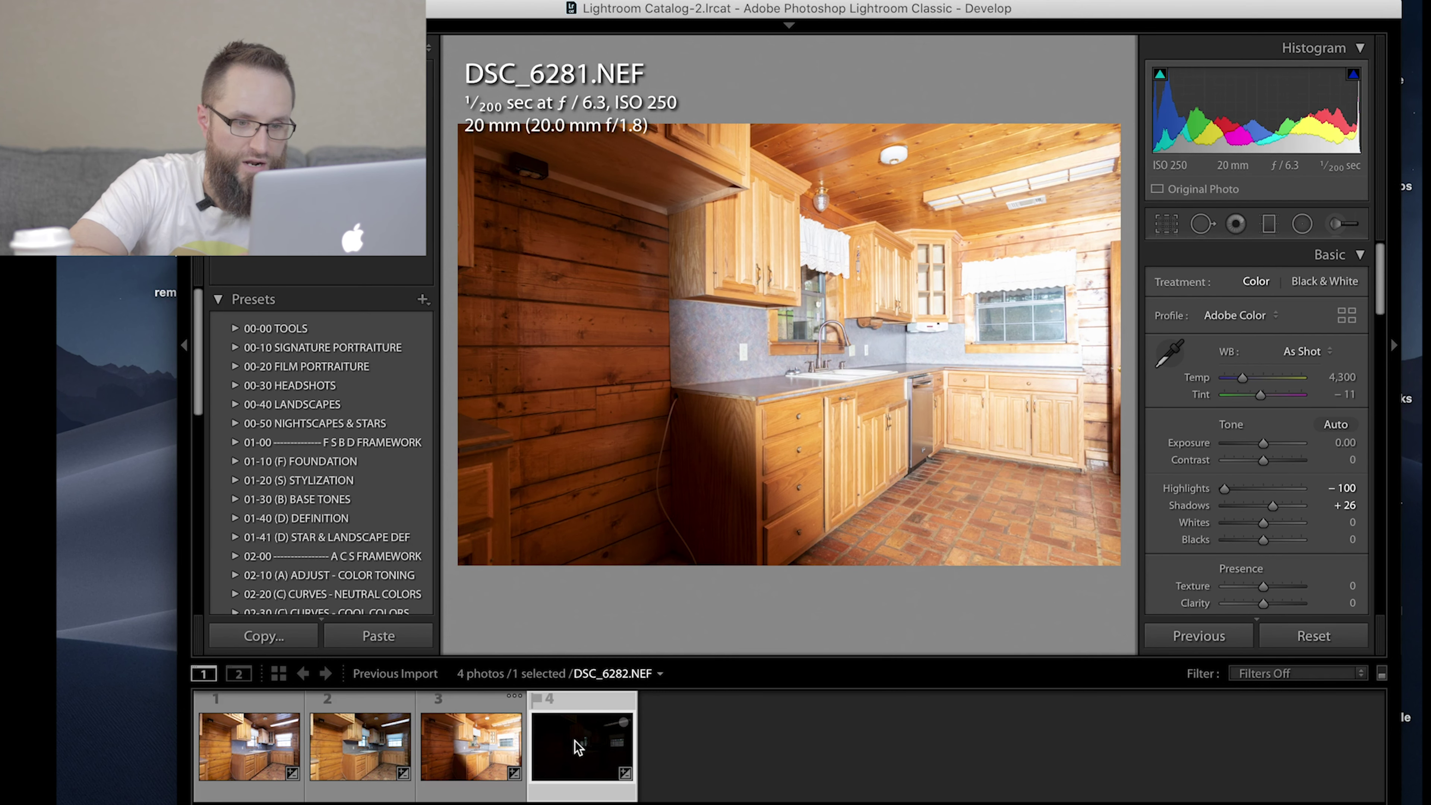
left_click_drag(1262, 450, 1278, 508)
left_click_drag(1280, 443, 1284, 445)
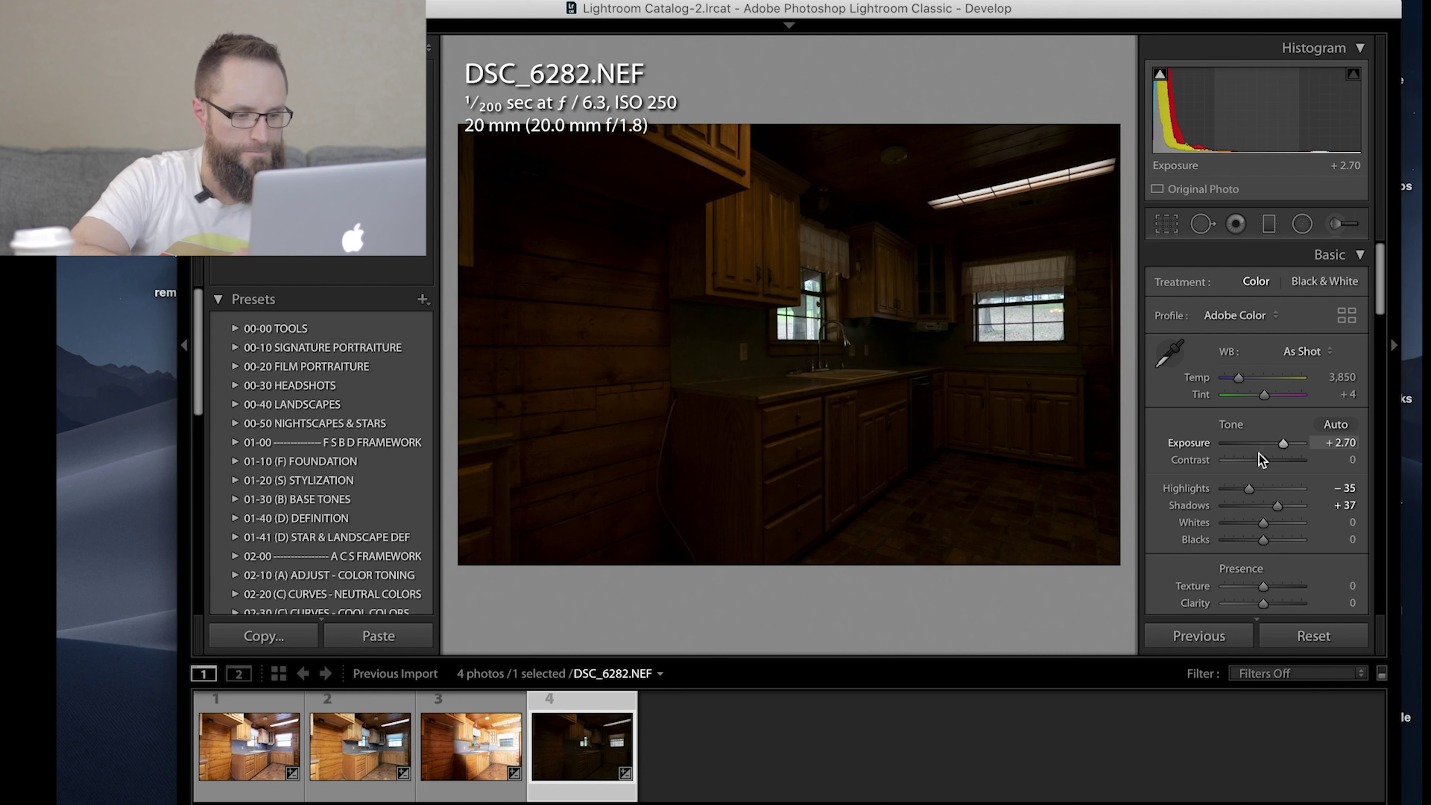
left_click(482, 761)
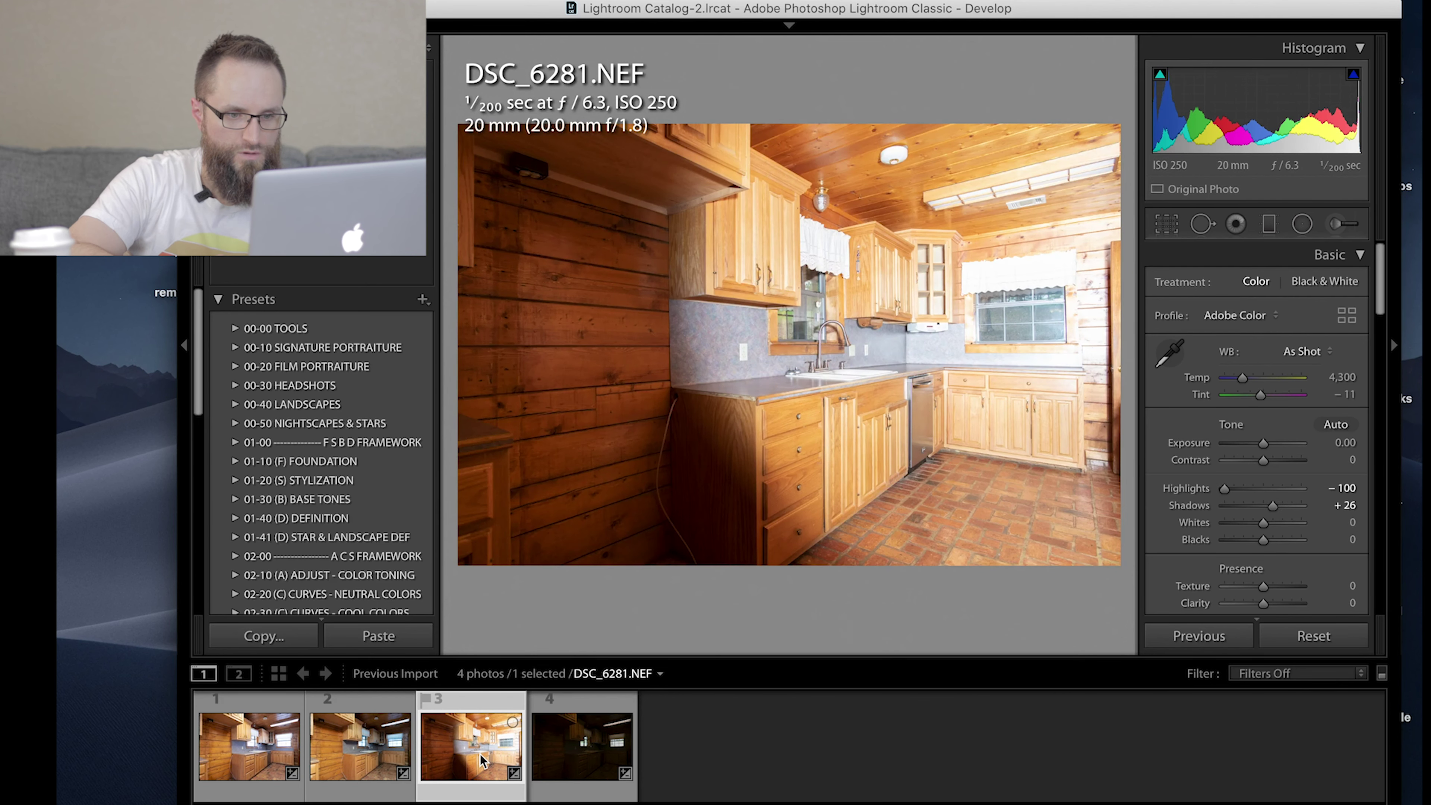
key("Right")
left_click(482, 762)
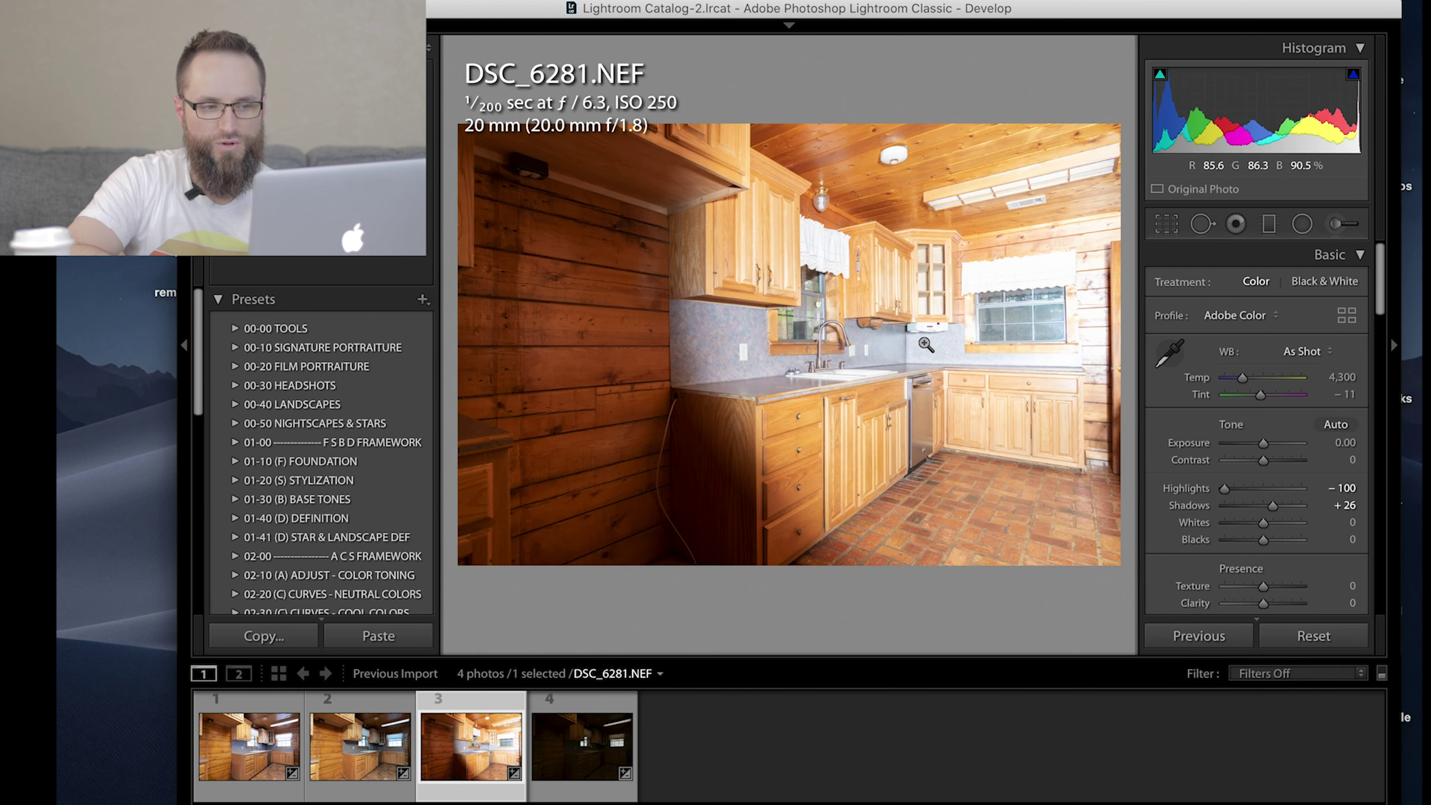
key("Right")
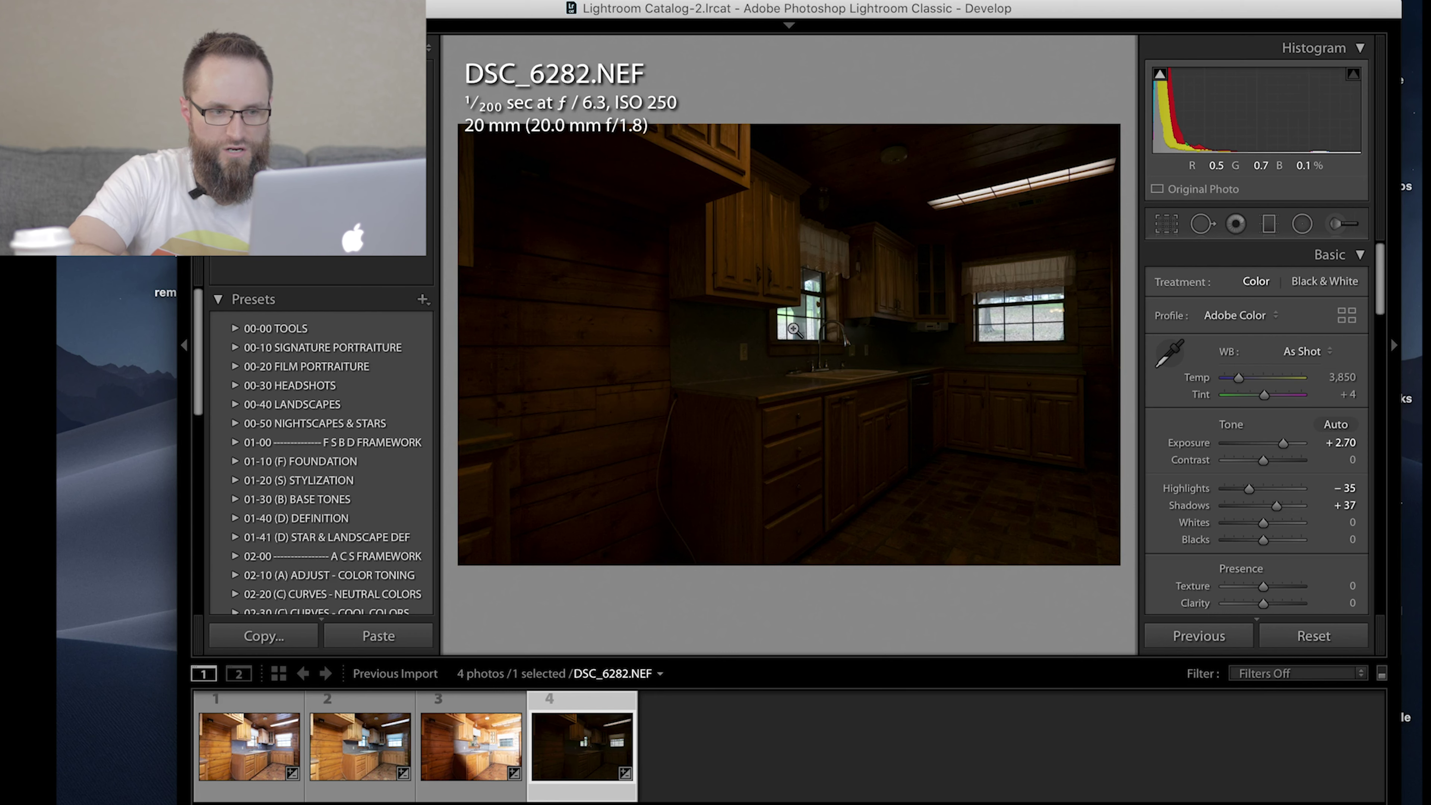
left_click(476, 739)
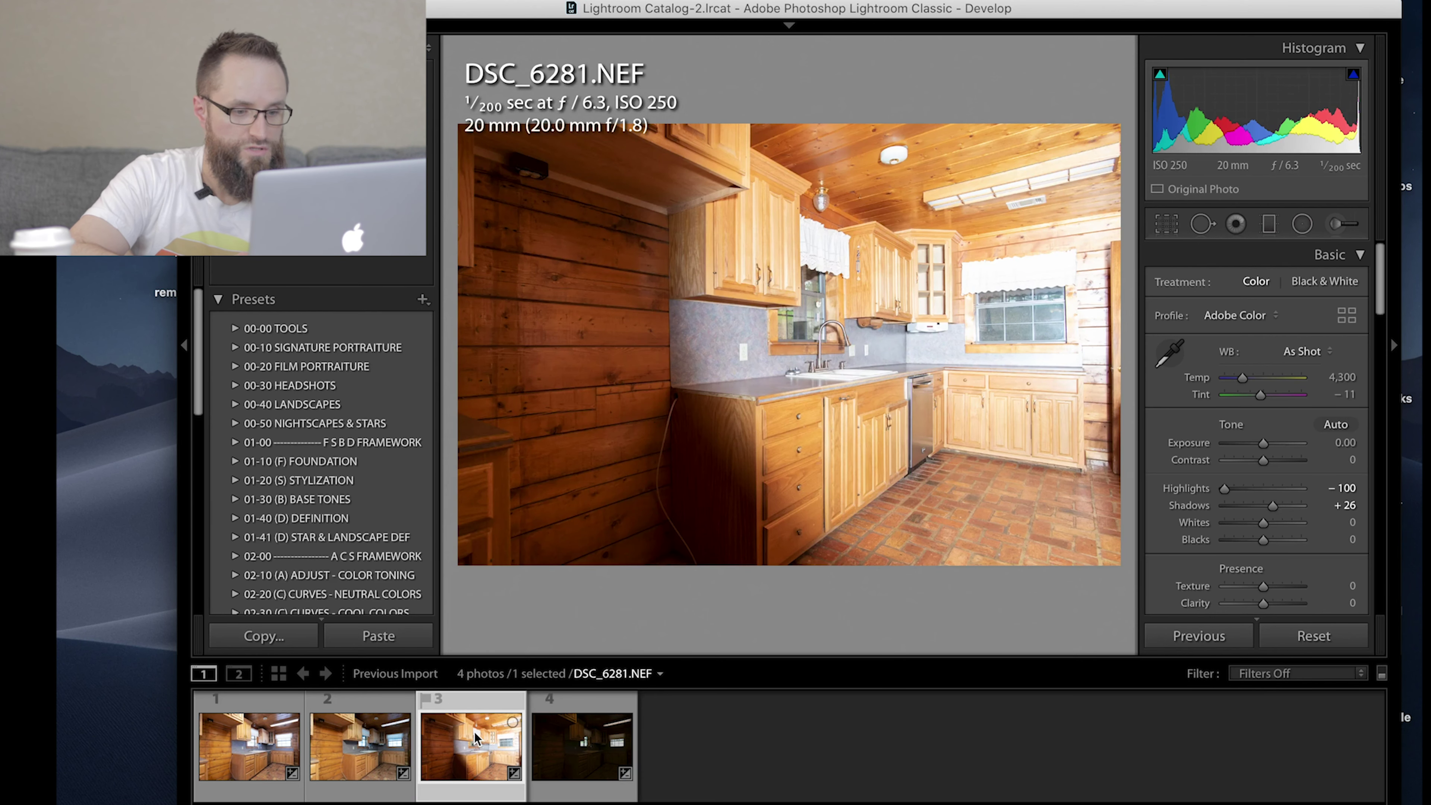
Select all four kitchen photos, DSC_6279 through DSC_6282, and open them as layers in Photoshop.
left_click(558, 755)
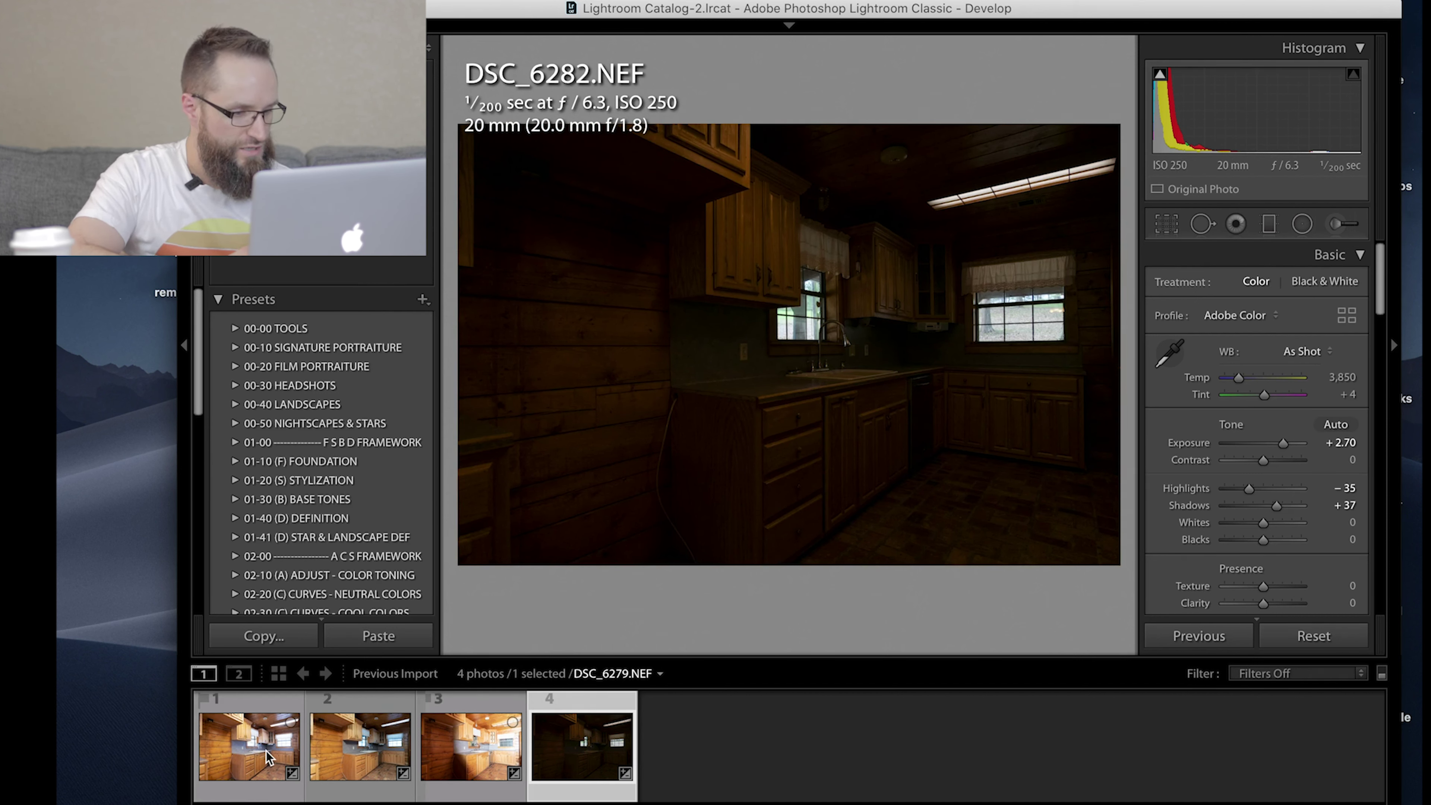
left_click(267, 755, "shift")
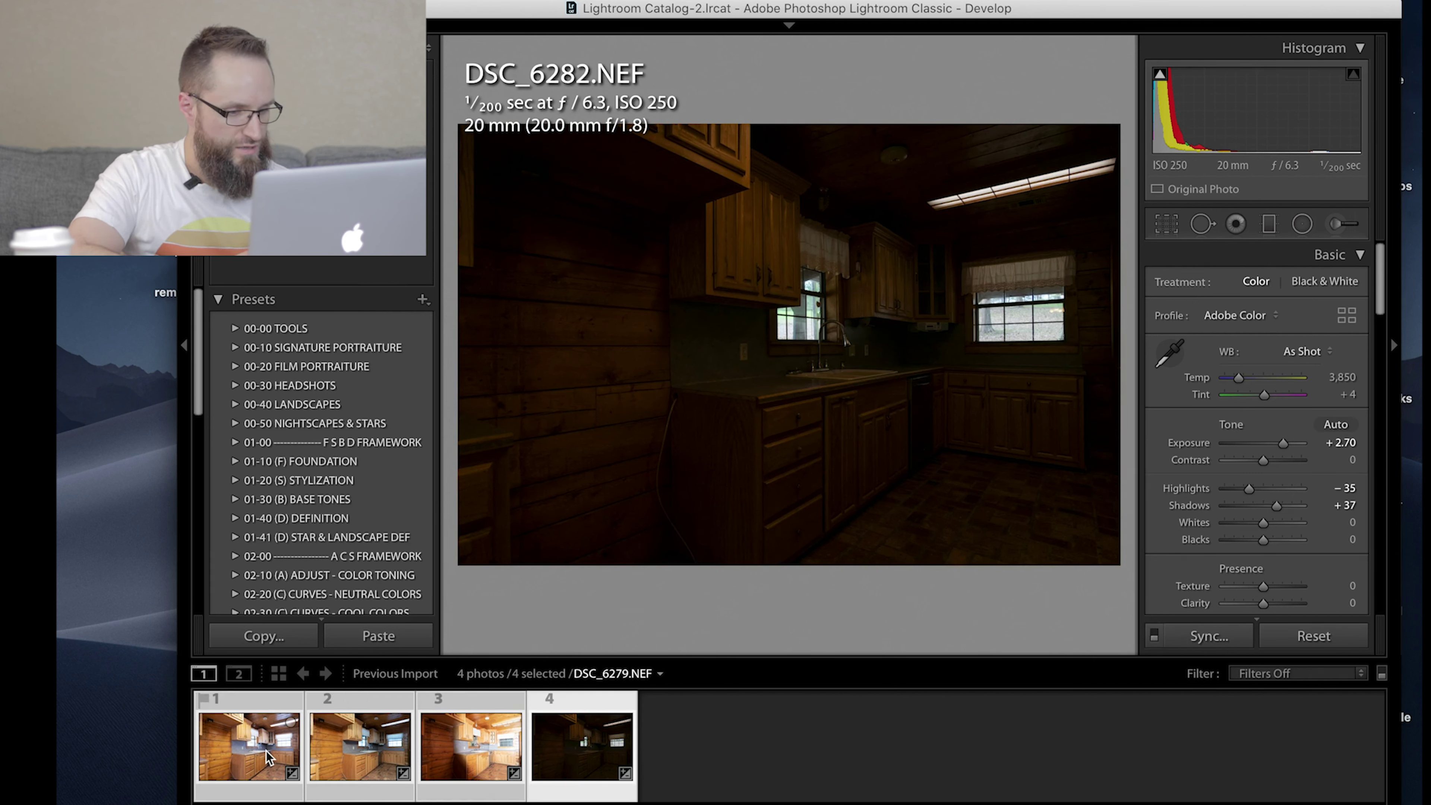
right_click(589, 758)
mouse_move(632, 391)
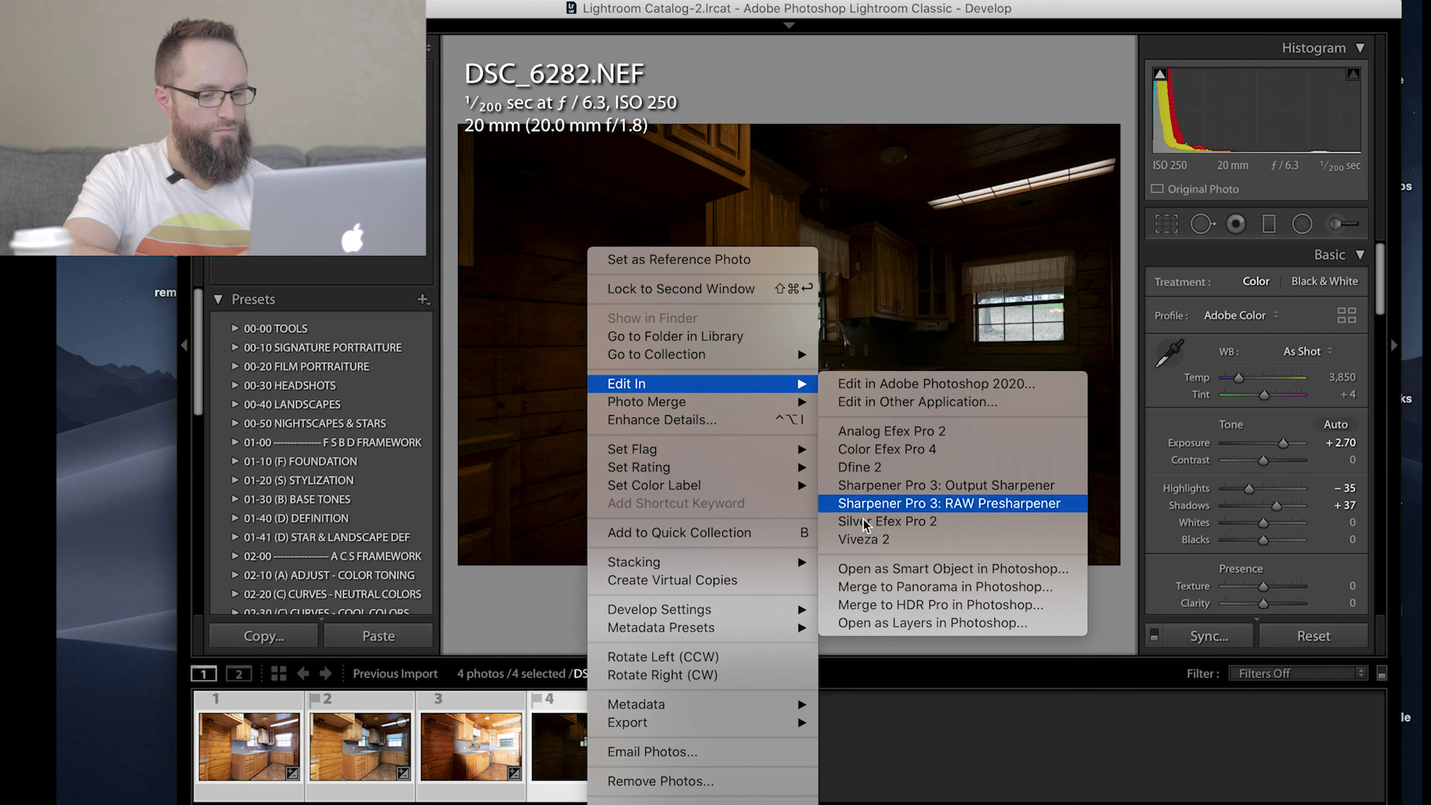
left_click(896, 623)
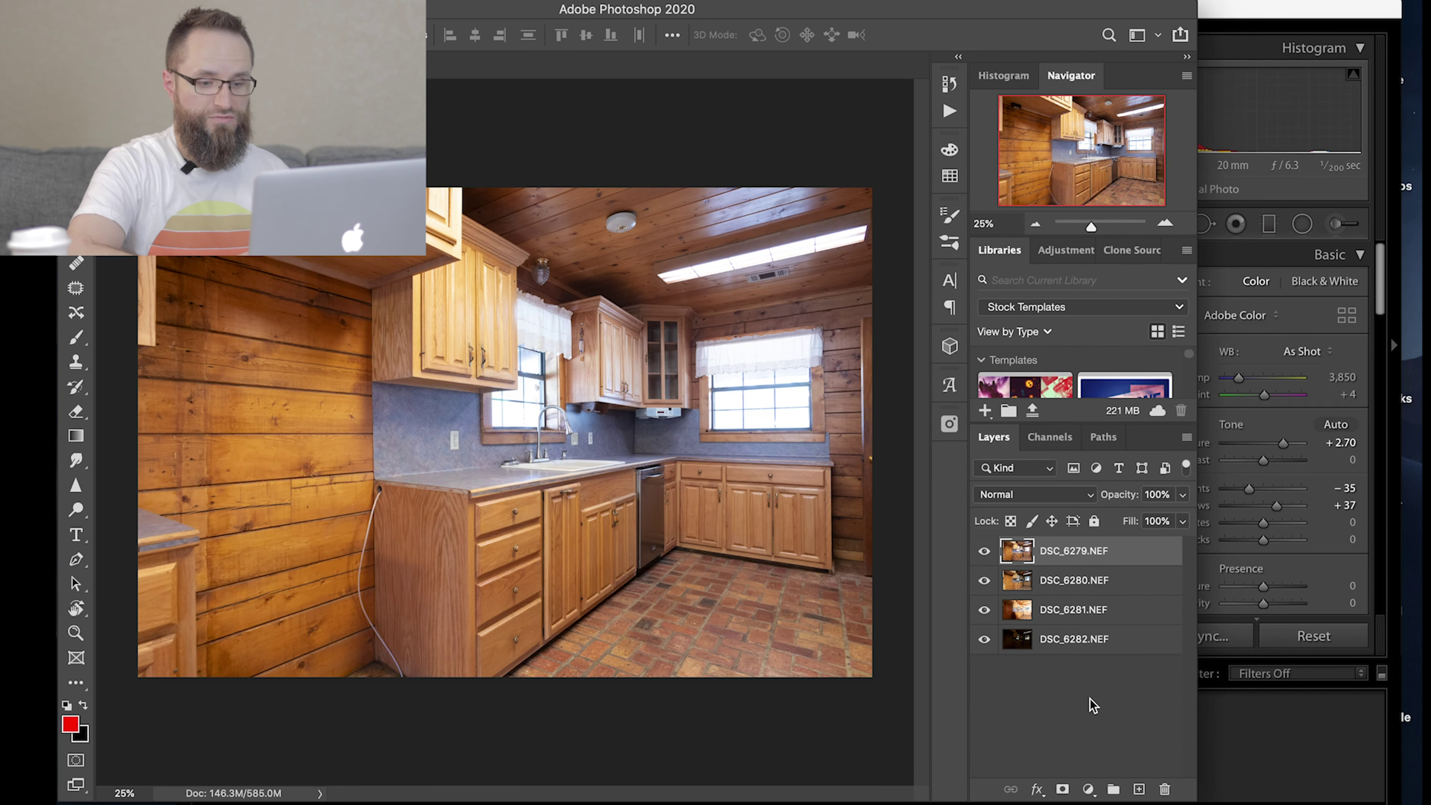
Select all four photo layers and auto-align them with the Auto projection.
left_click(1086, 648, "shift")
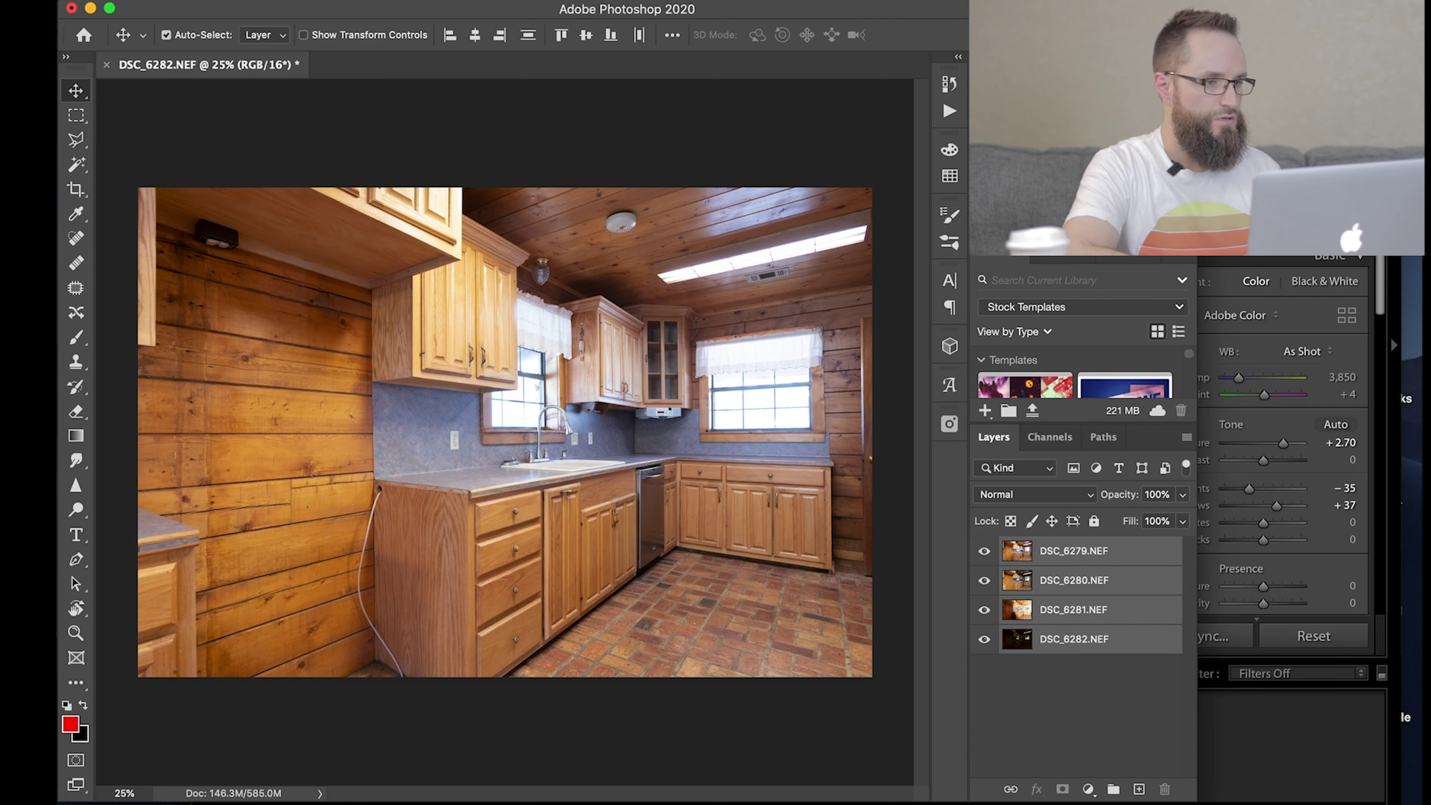
left_click(203, 0)
mouse_move(242, 0)
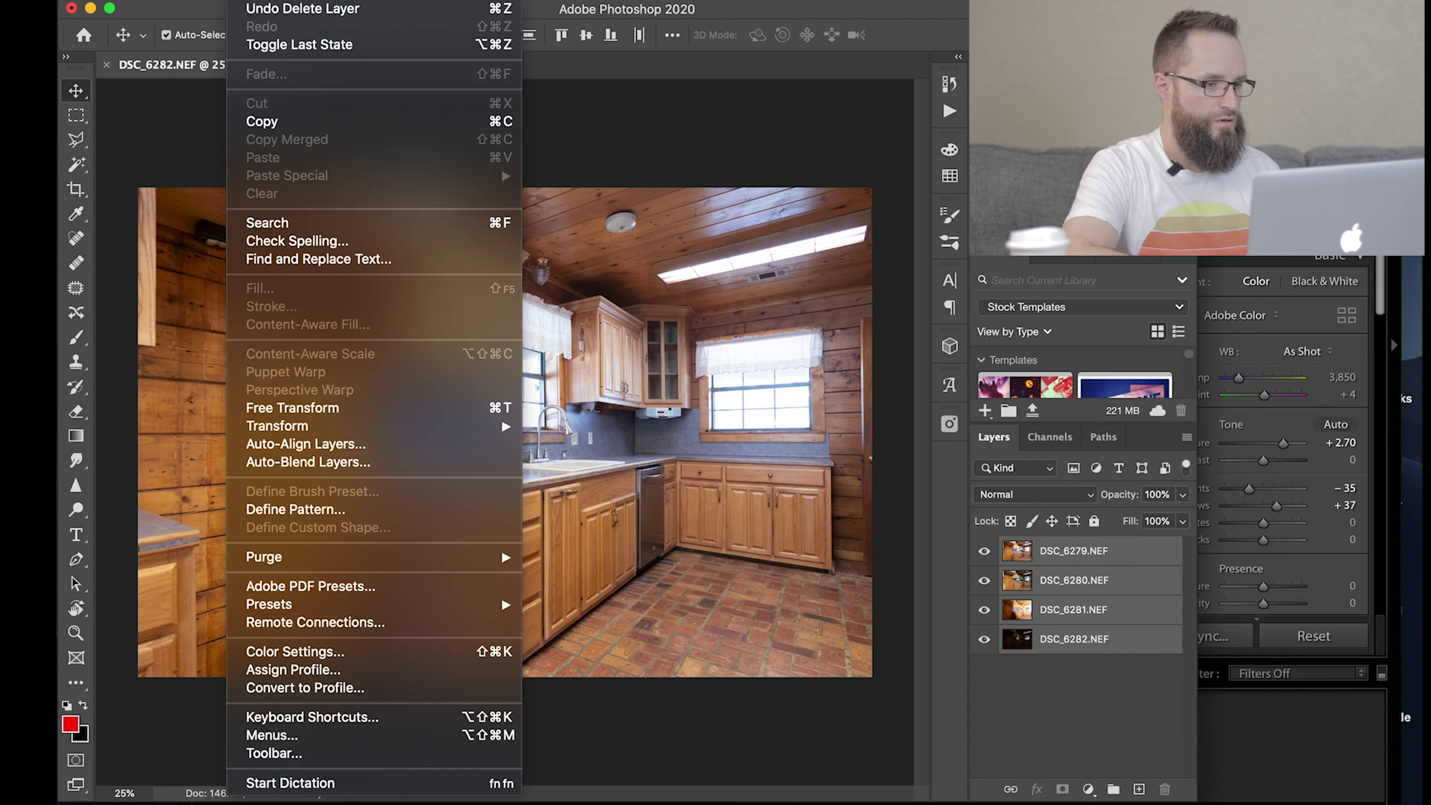
left_click(322, 443)
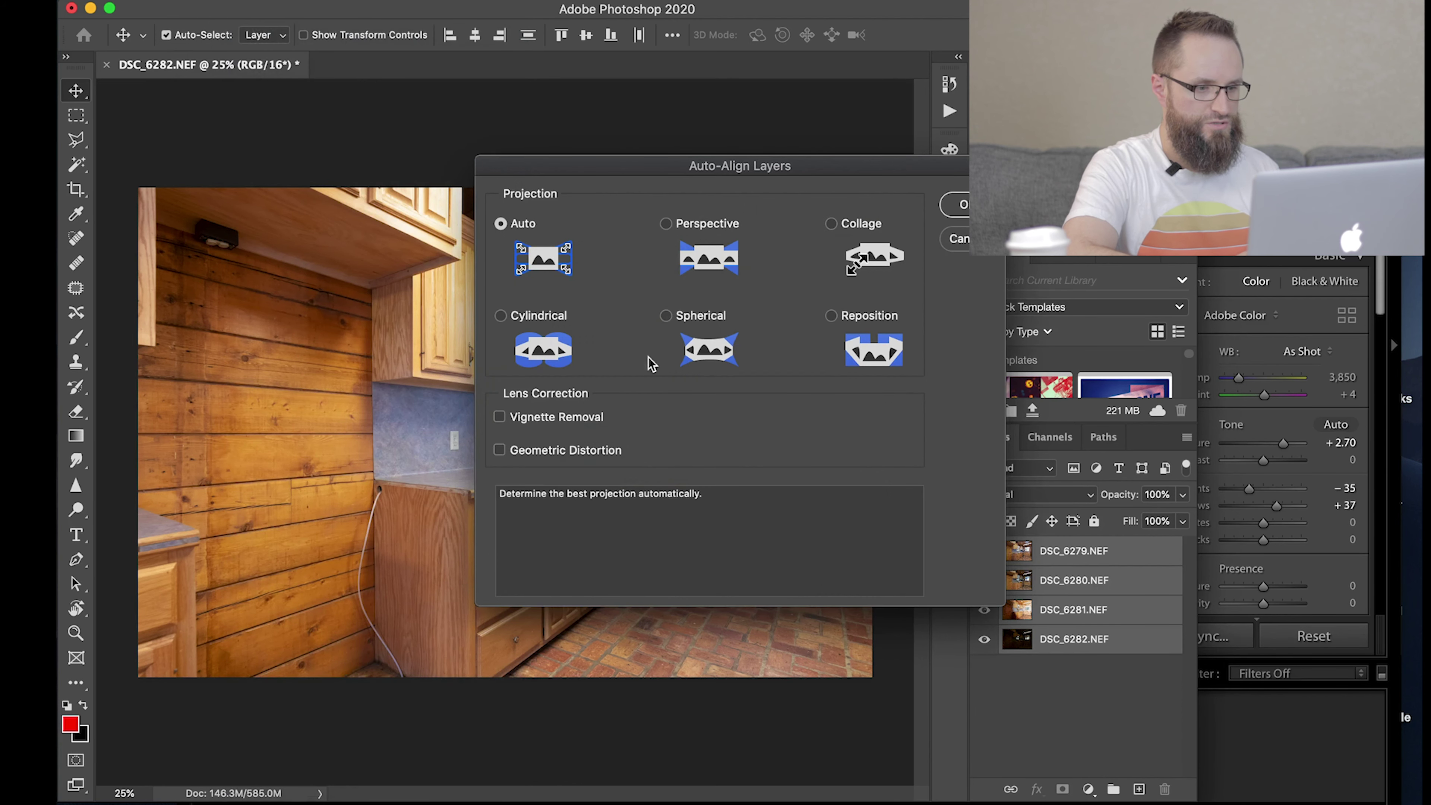
key("Return")
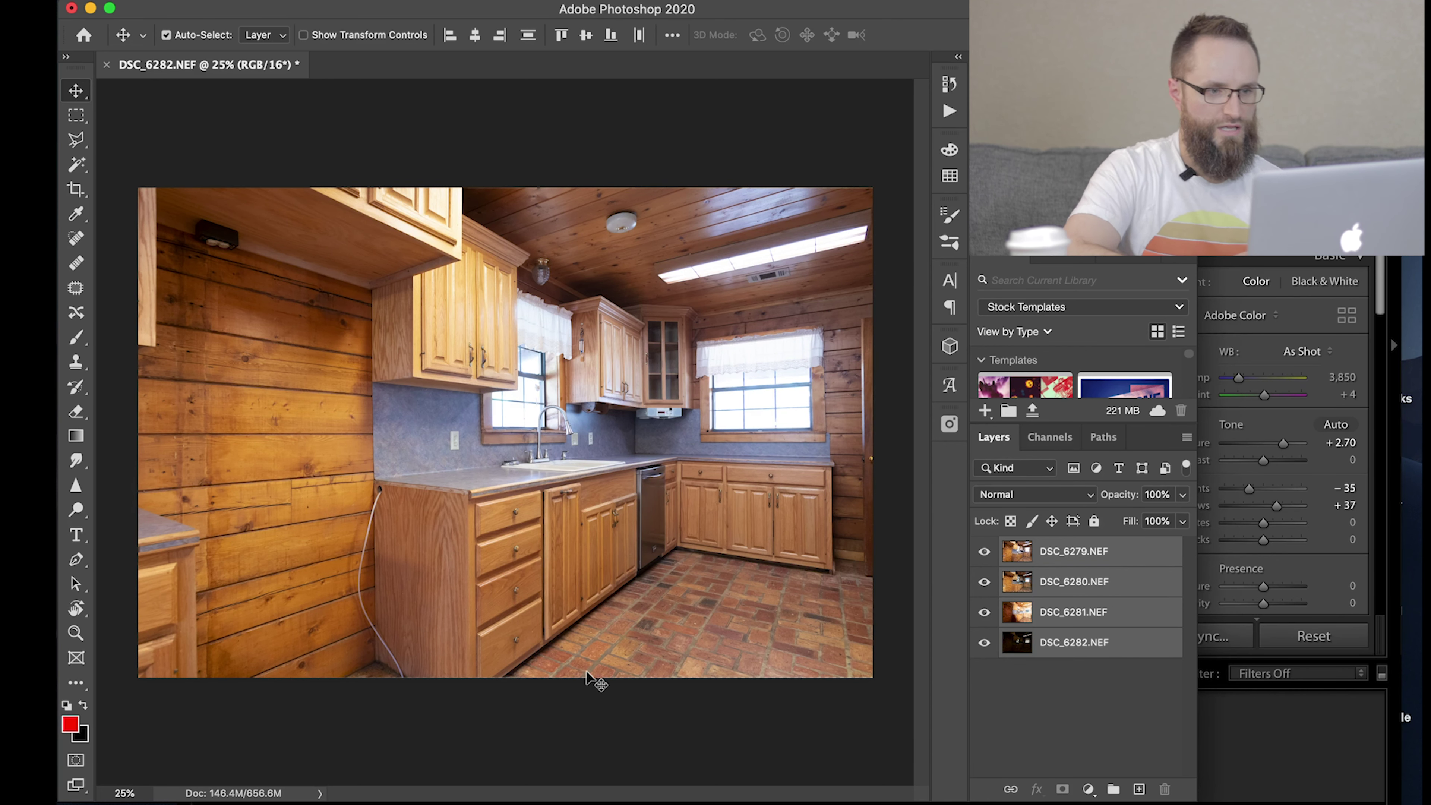
Toggle the visibility of the DSC_6279 layer repeatedly to check its alignment with the DSC_6280 layer beneath.
left_click(984, 553)
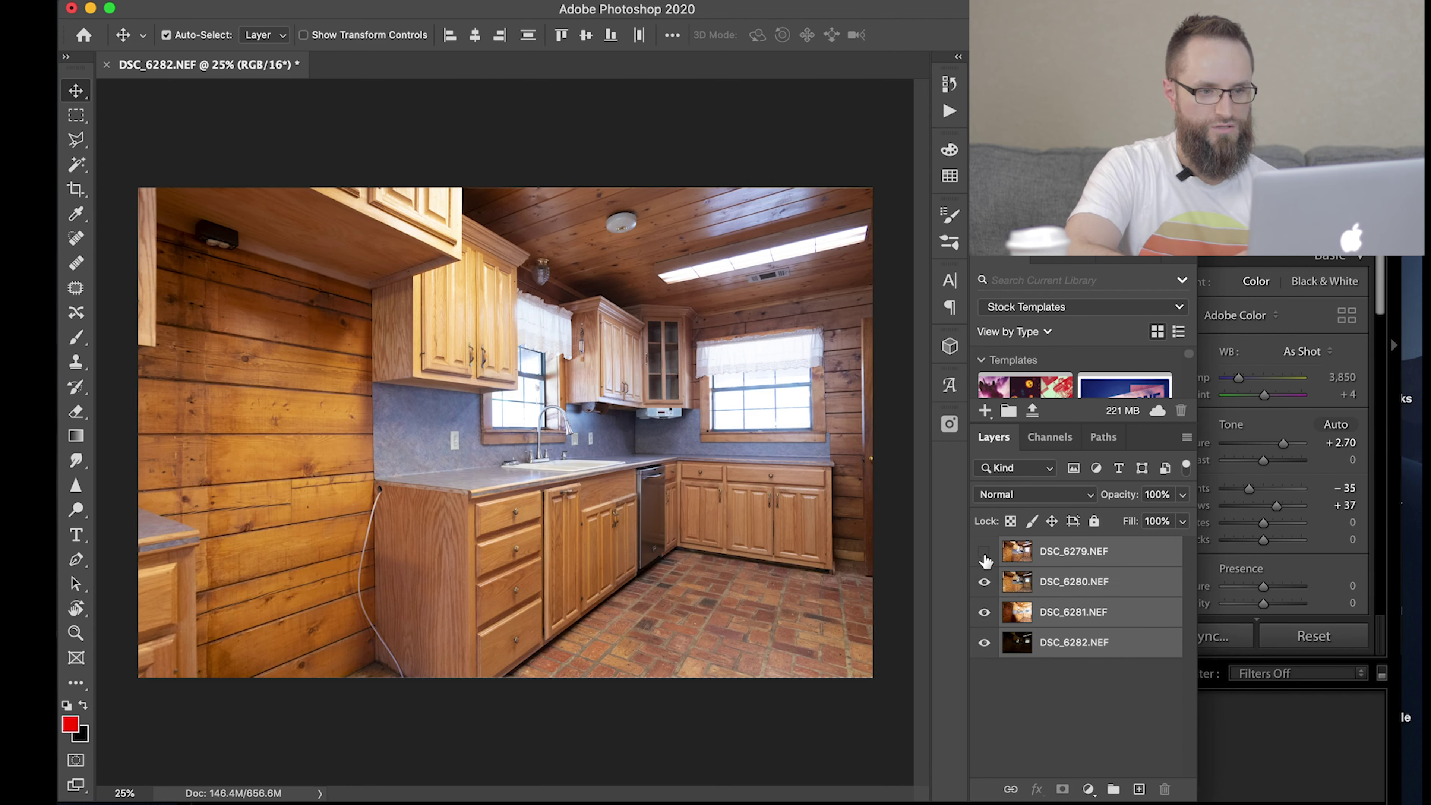
left_click(985, 554)
left_click(984, 554)
left_click(984, 553)
left_click(984, 553)
left_click(984, 554)
left_click(984, 554)
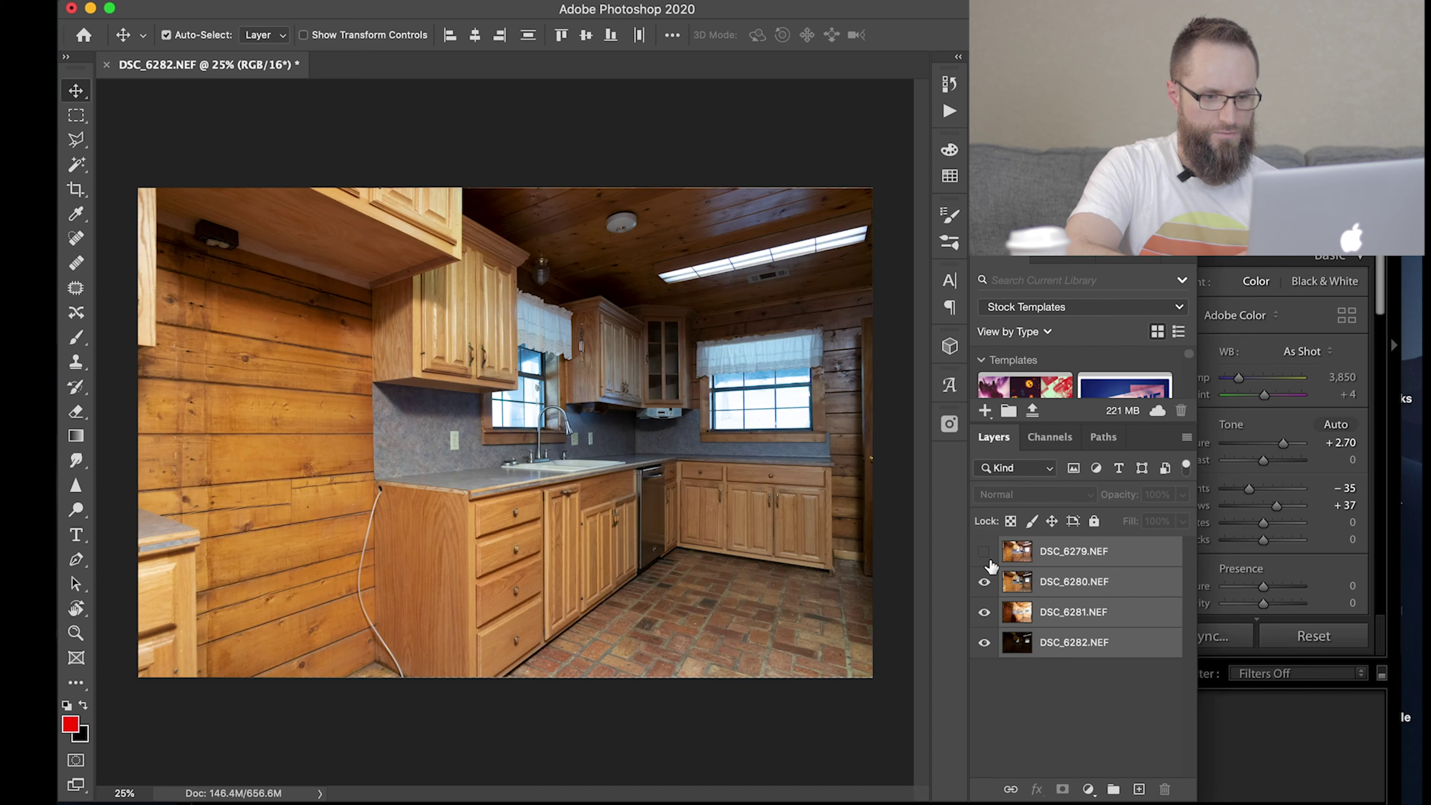
left_click(985, 555)
left_click(985, 555)
left_click(985, 555)
left_click(985, 555)
left_click(986, 555)
left_click(986, 555)
left_click(985, 555)
left_click(985, 554)
left_click(985, 554)
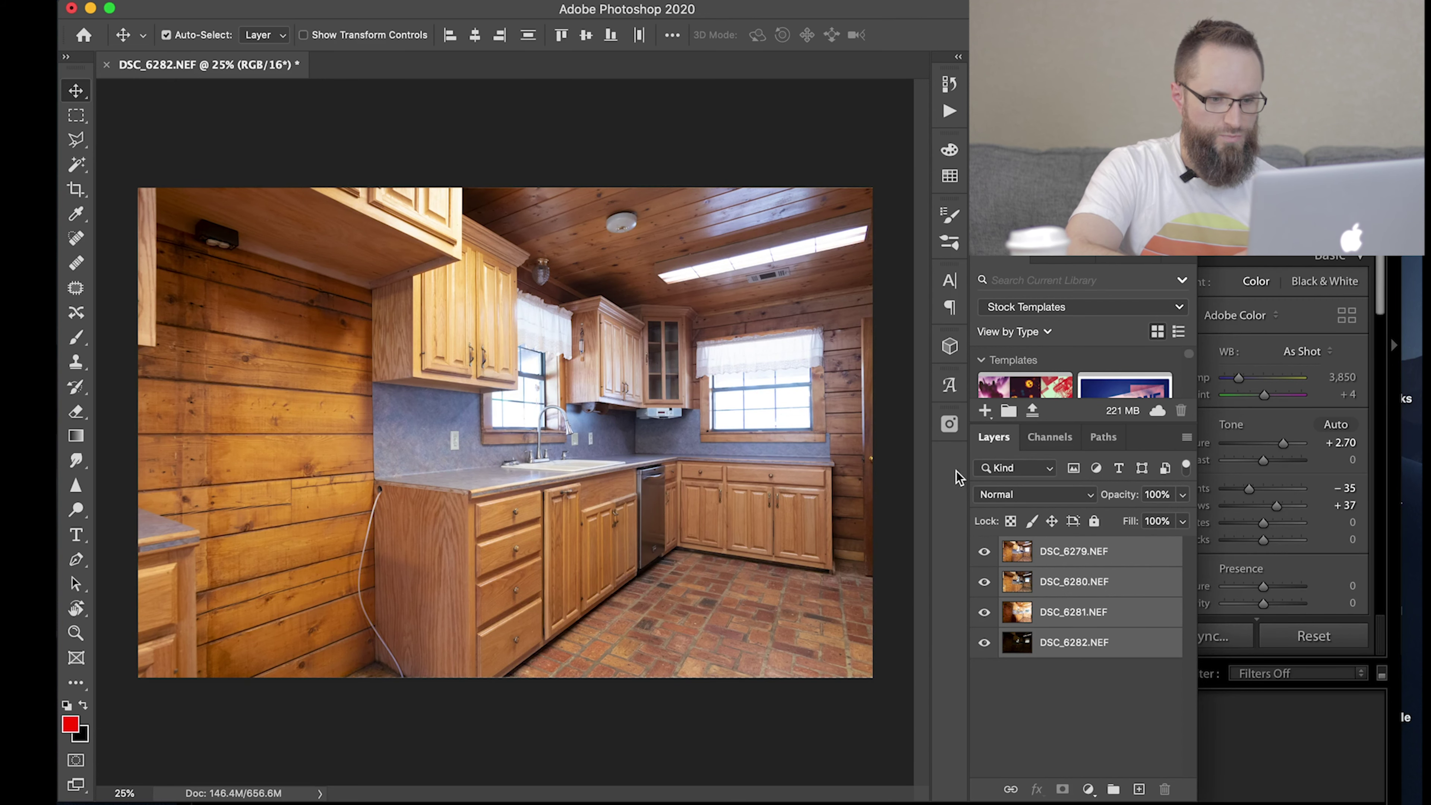
Compare the DSC_6279 exposure against DSC_6280 by switching the top layer off and on several more times.
left_click(984, 552)
left_click(984, 552)
left_click(984, 552)
left_click(984, 552)
left_click(984, 552)
left_click(984, 552)
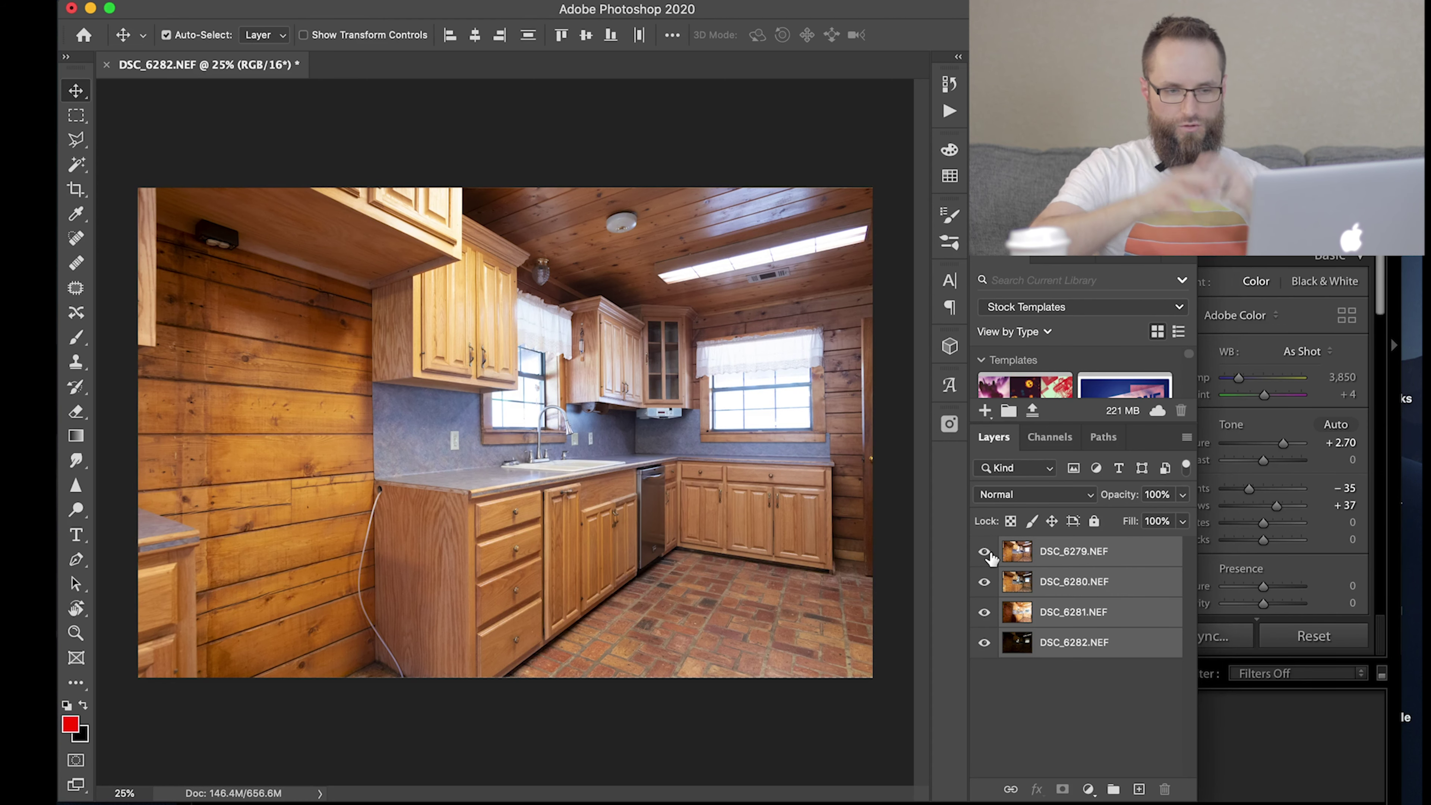
Hide the DSC_6279 layer and toggle DSC_6280 repeatedly to compare its alignment and exposure with DSC_6281.
left_click(985, 552)
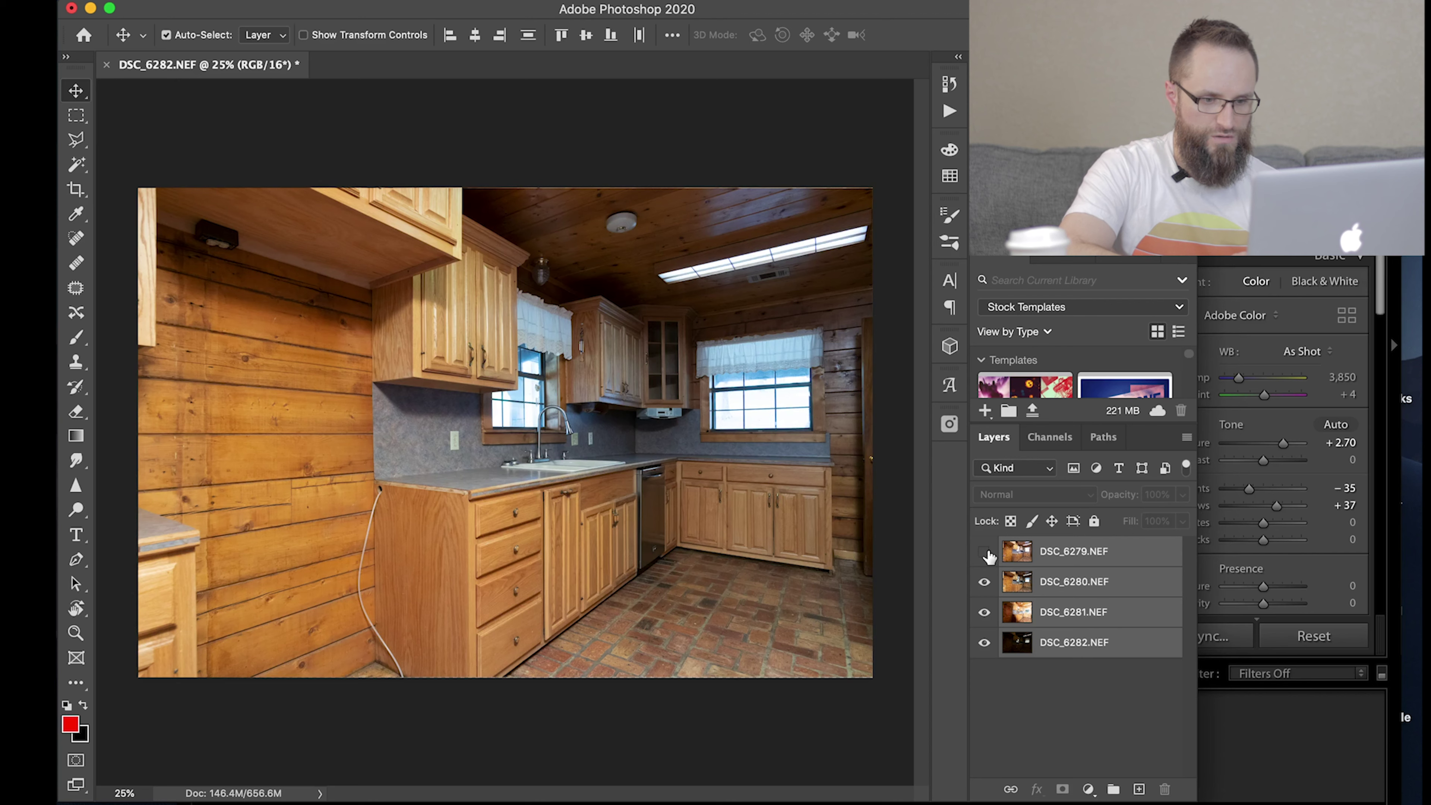
left_click(985, 583)
left_click(985, 583)
left_click(985, 583)
left_click(985, 583)
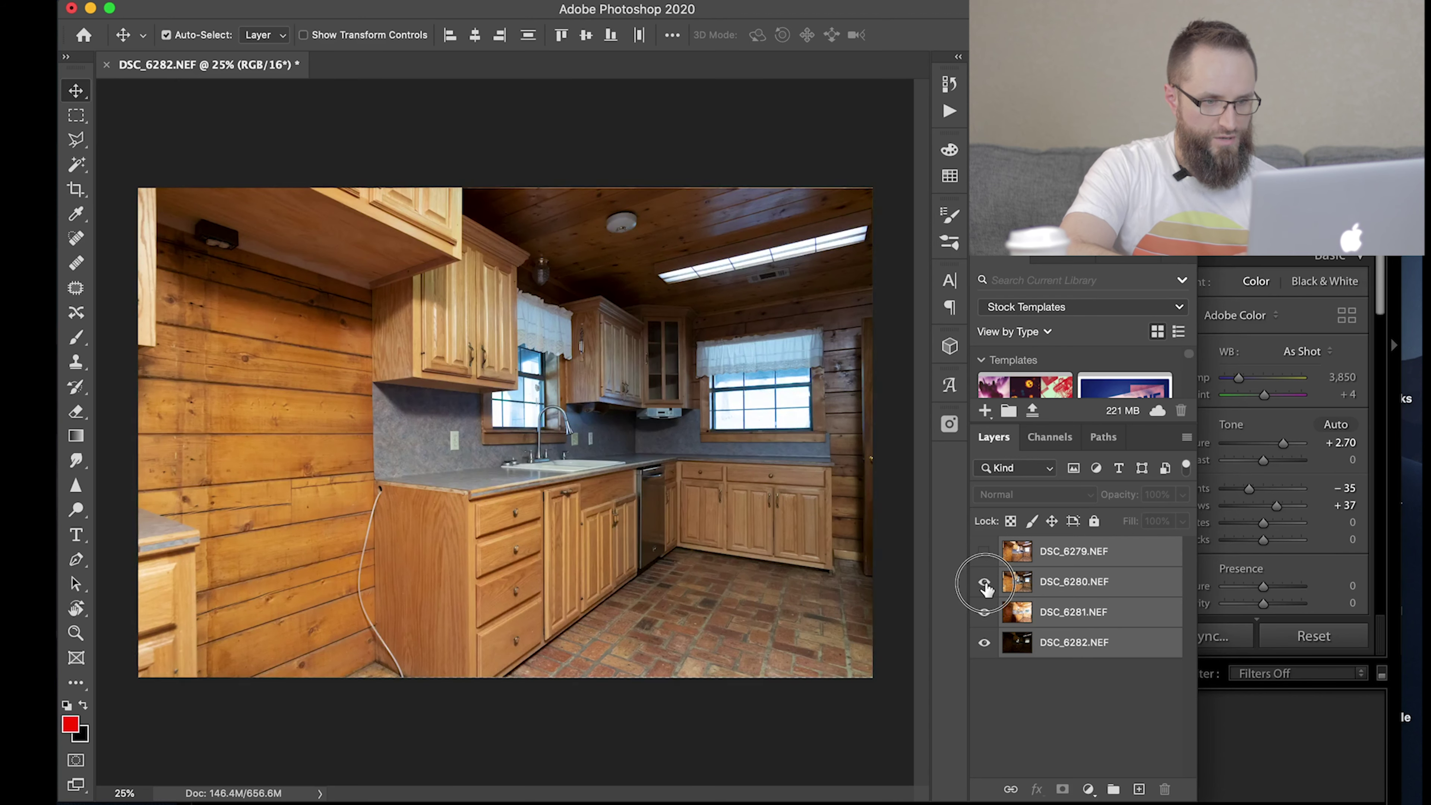
left_click(985, 583)
left_click(985, 583)
left_click(985, 582)
left_click(985, 583)
left_click(985, 583)
left_click(985, 583)
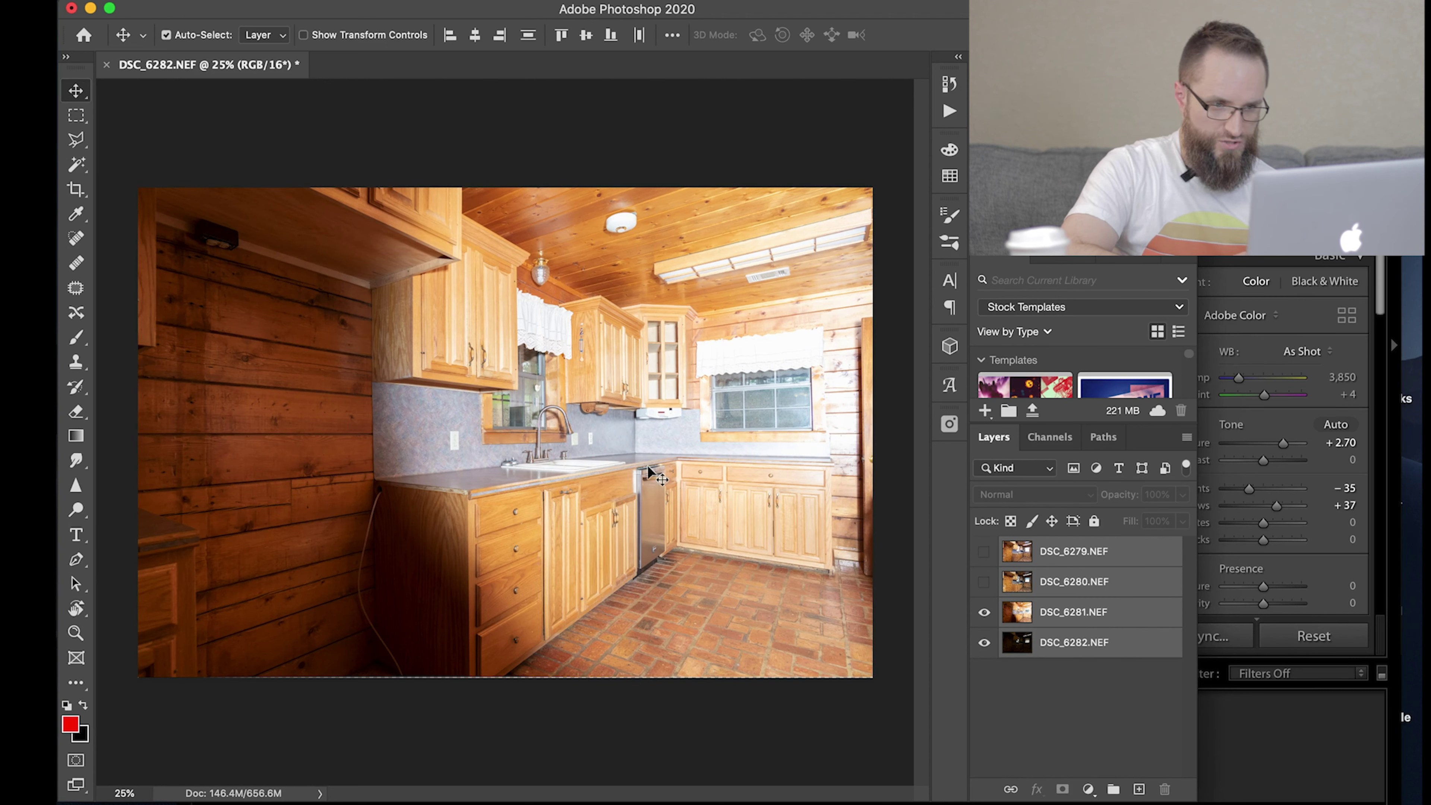
left_click(984, 586)
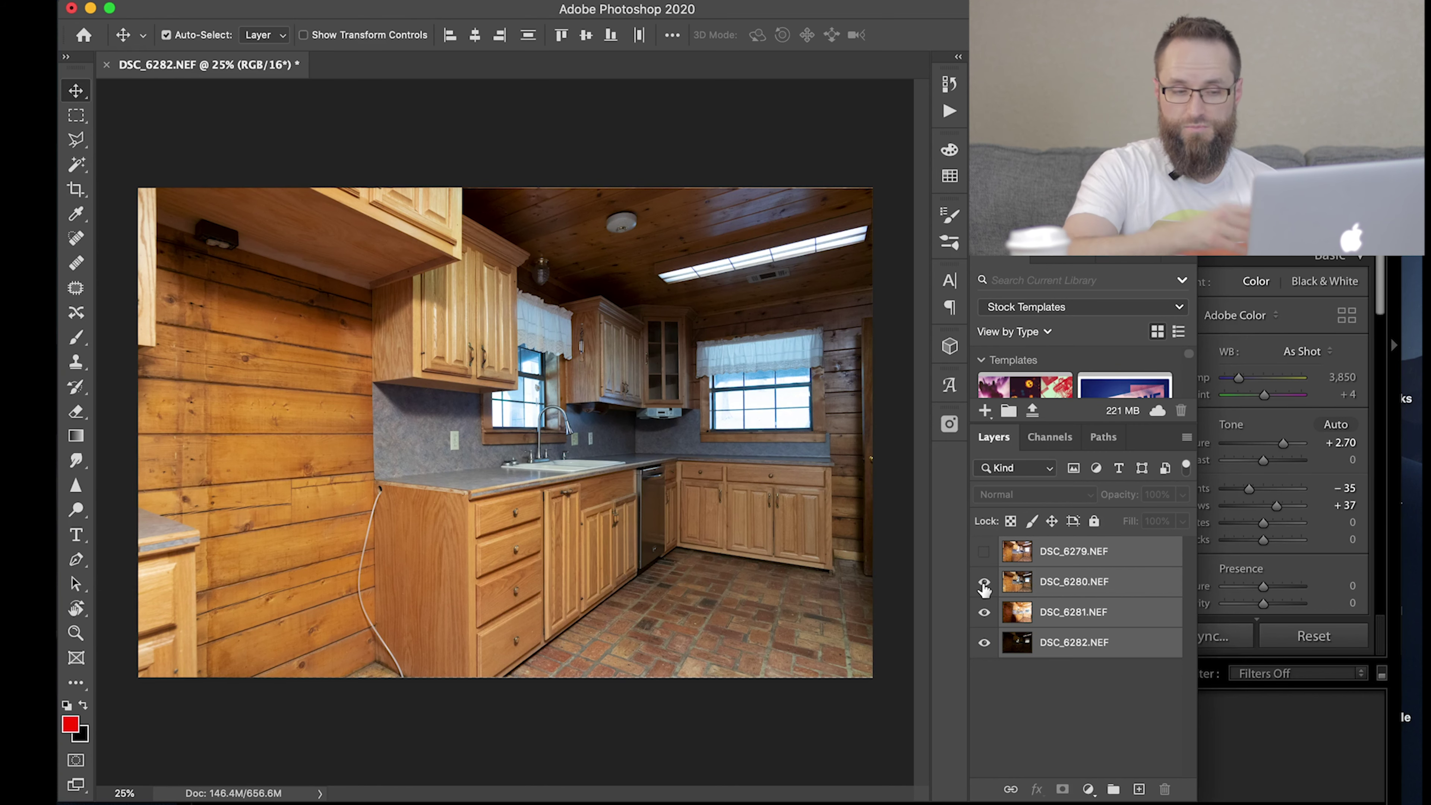
Hide the DSC_6280 layer and toggle DSC_6281 repeatedly to compare it with DSC_6282 beneath.
left_click(984, 586)
left_click(985, 613)
left_click(984, 613)
left_click(985, 613)
left_click(985, 613)
left_click(984, 613)
left_click(985, 613)
left_click(984, 612)
left_click(985, 612)
left_click(984, 613)
left_click(985, 612)
left_click(984, 613)
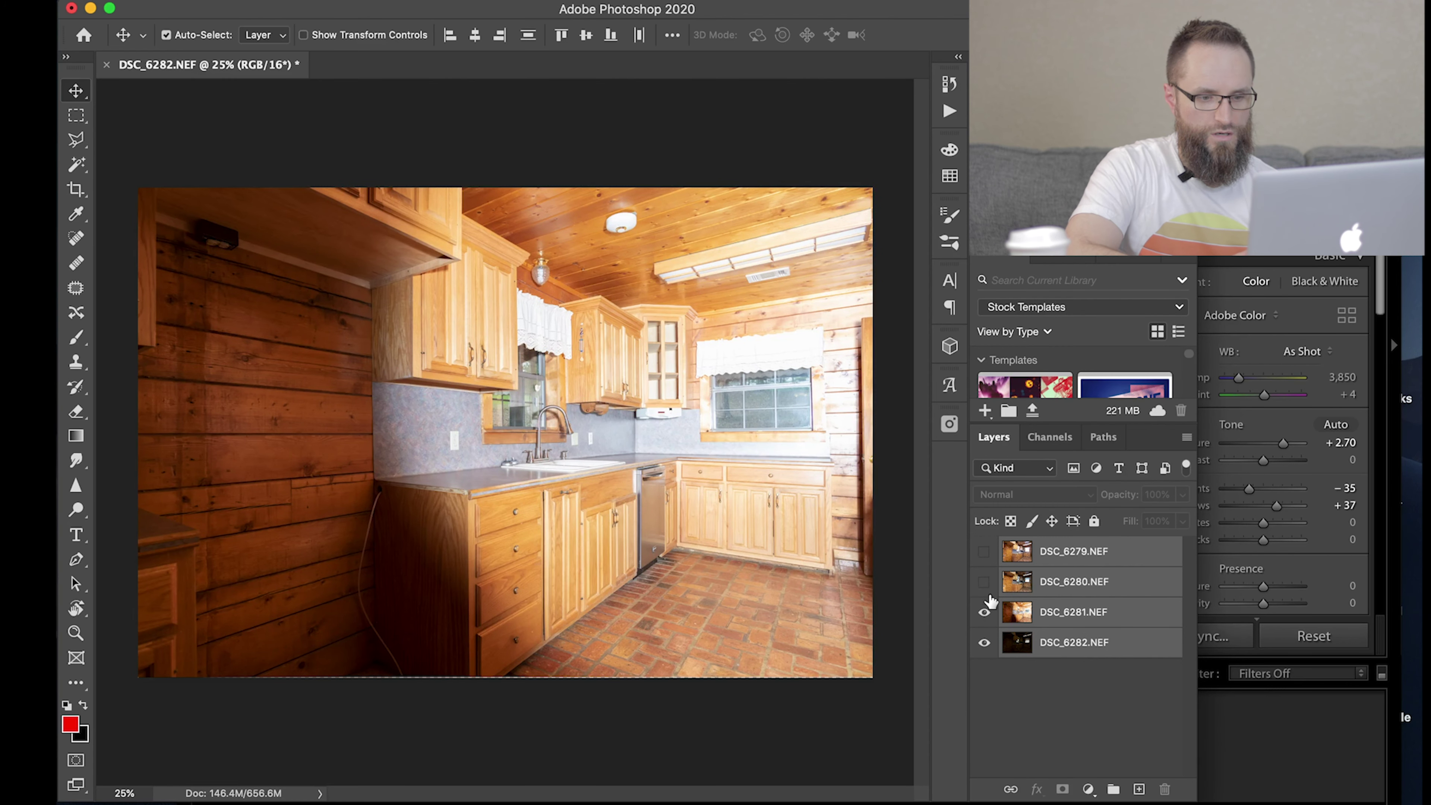
Make the DSC_6280 and DSC_6279 layers visible again and duplicate the DSC_6279 layer.
left_click(984, 581)
left_click(984, 552)
left_click(1075, 557)
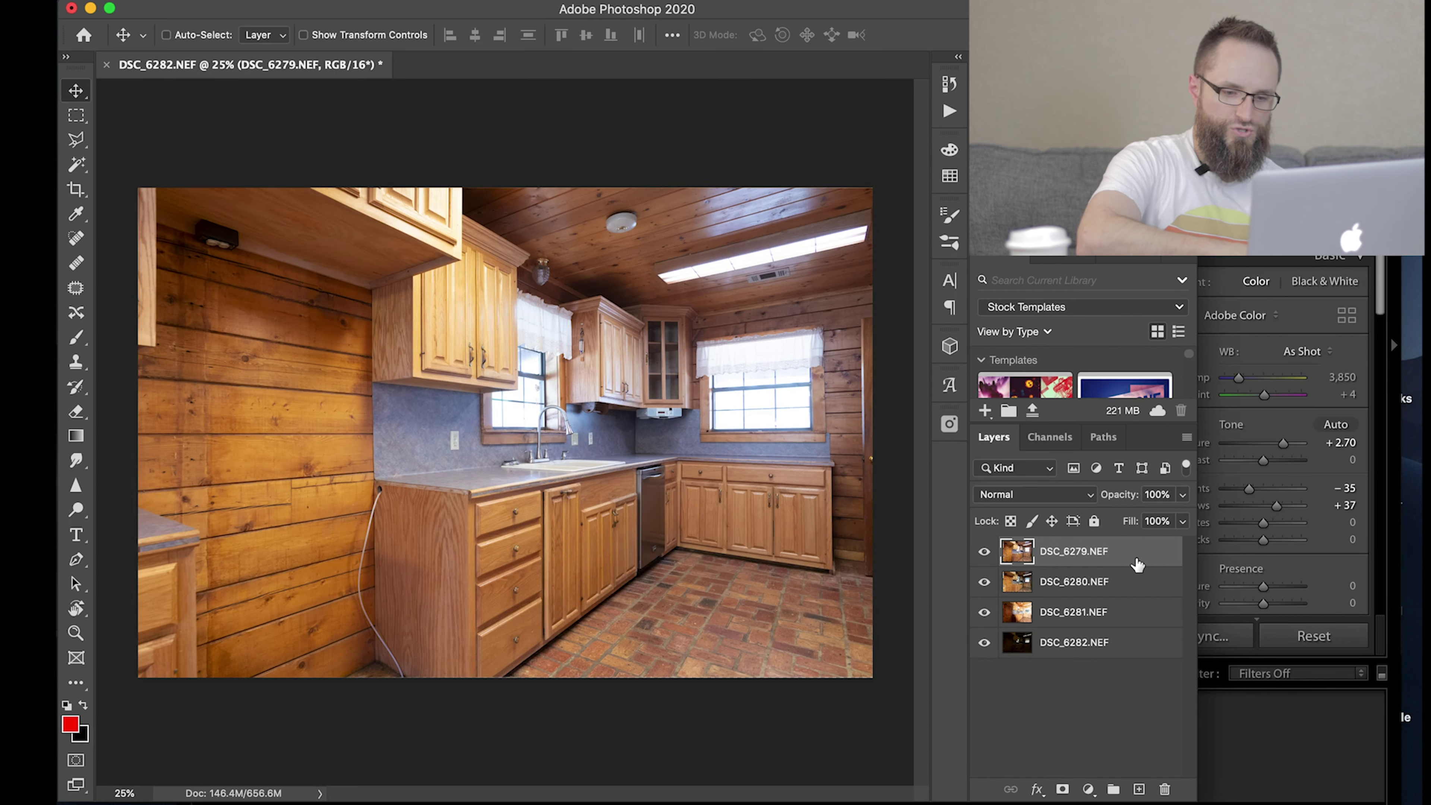
key("super+j")
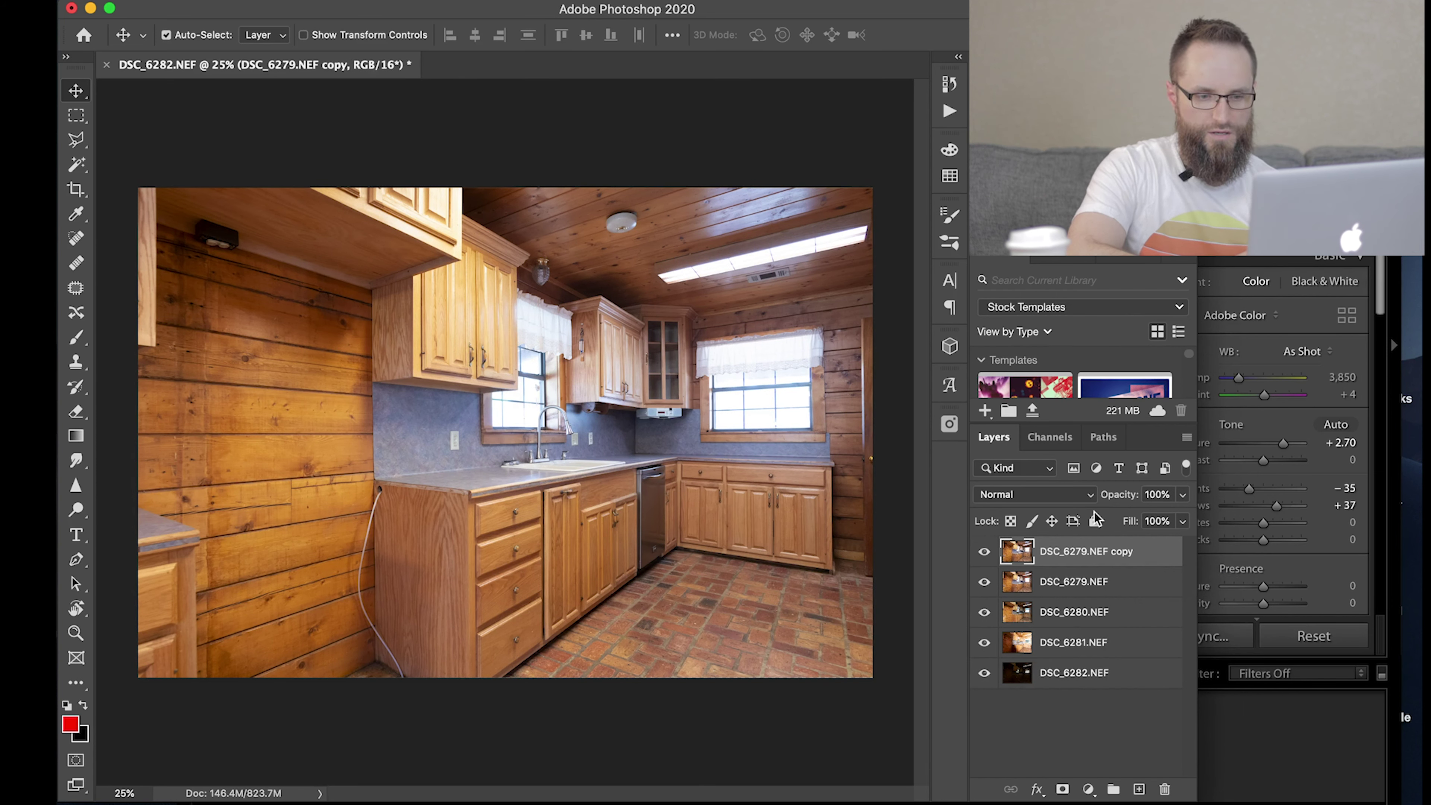
Set the blend mode of the DSC_6279 copy layer to Luminosity.
left_click(1076, 496)
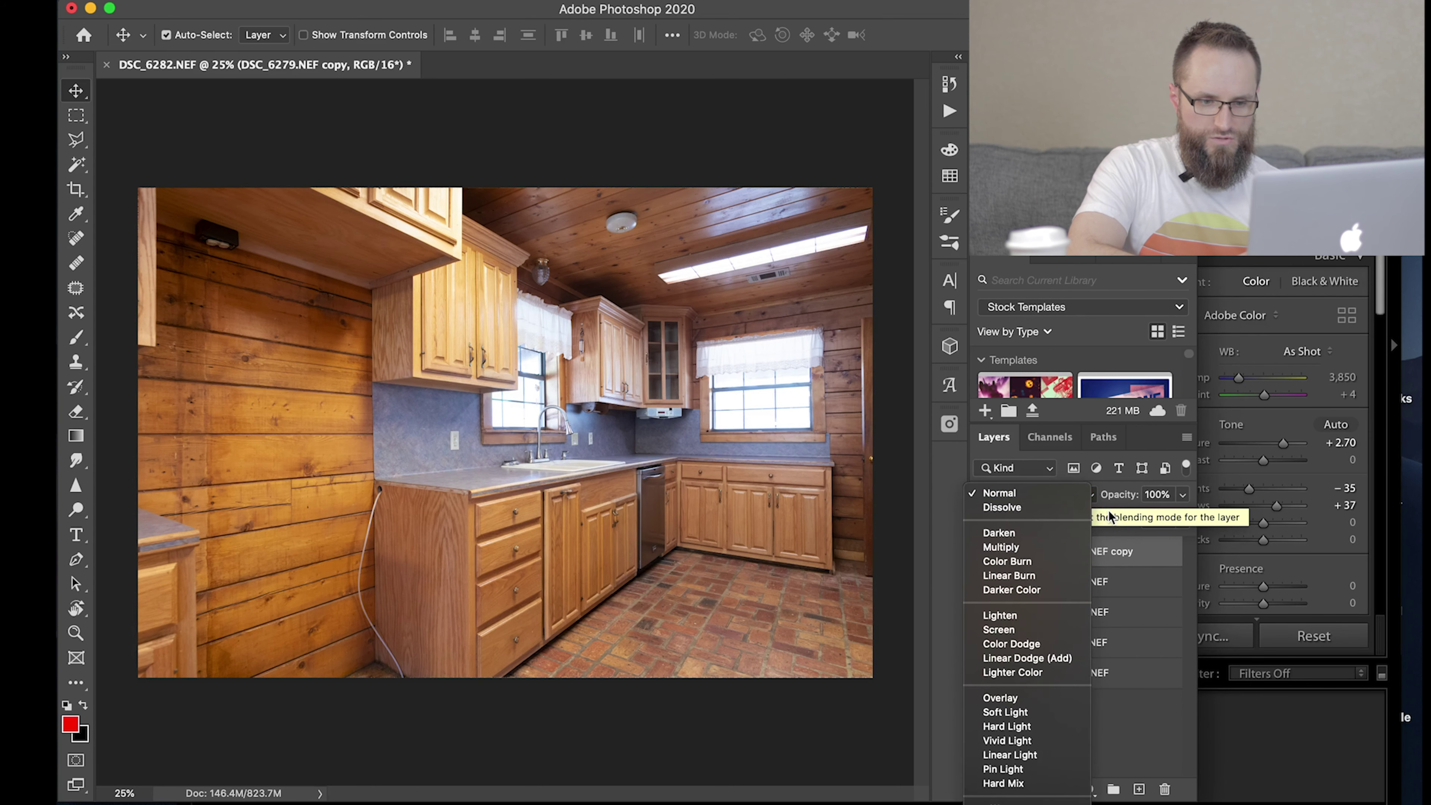
left_click(1095, 514)
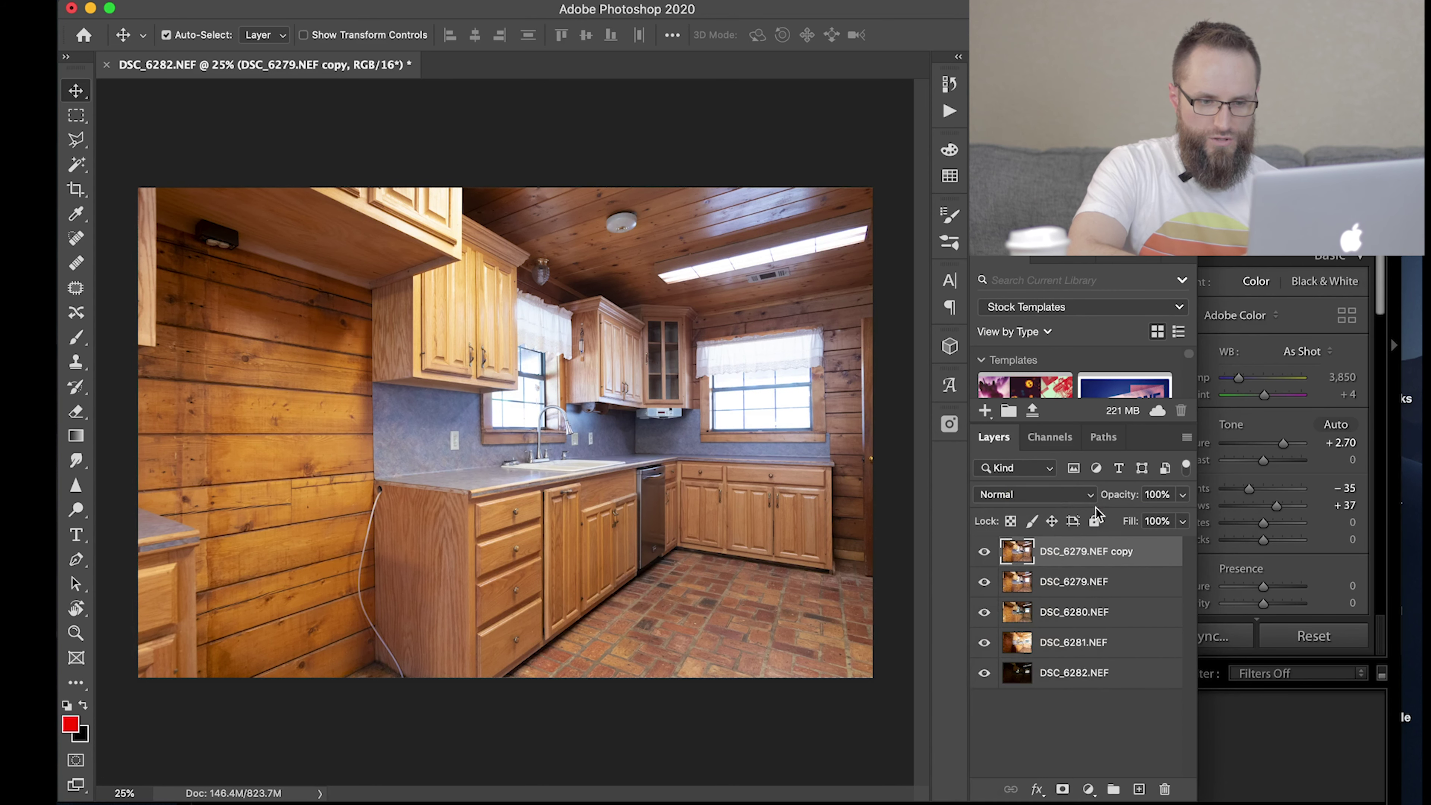
left_click(1065, 496)
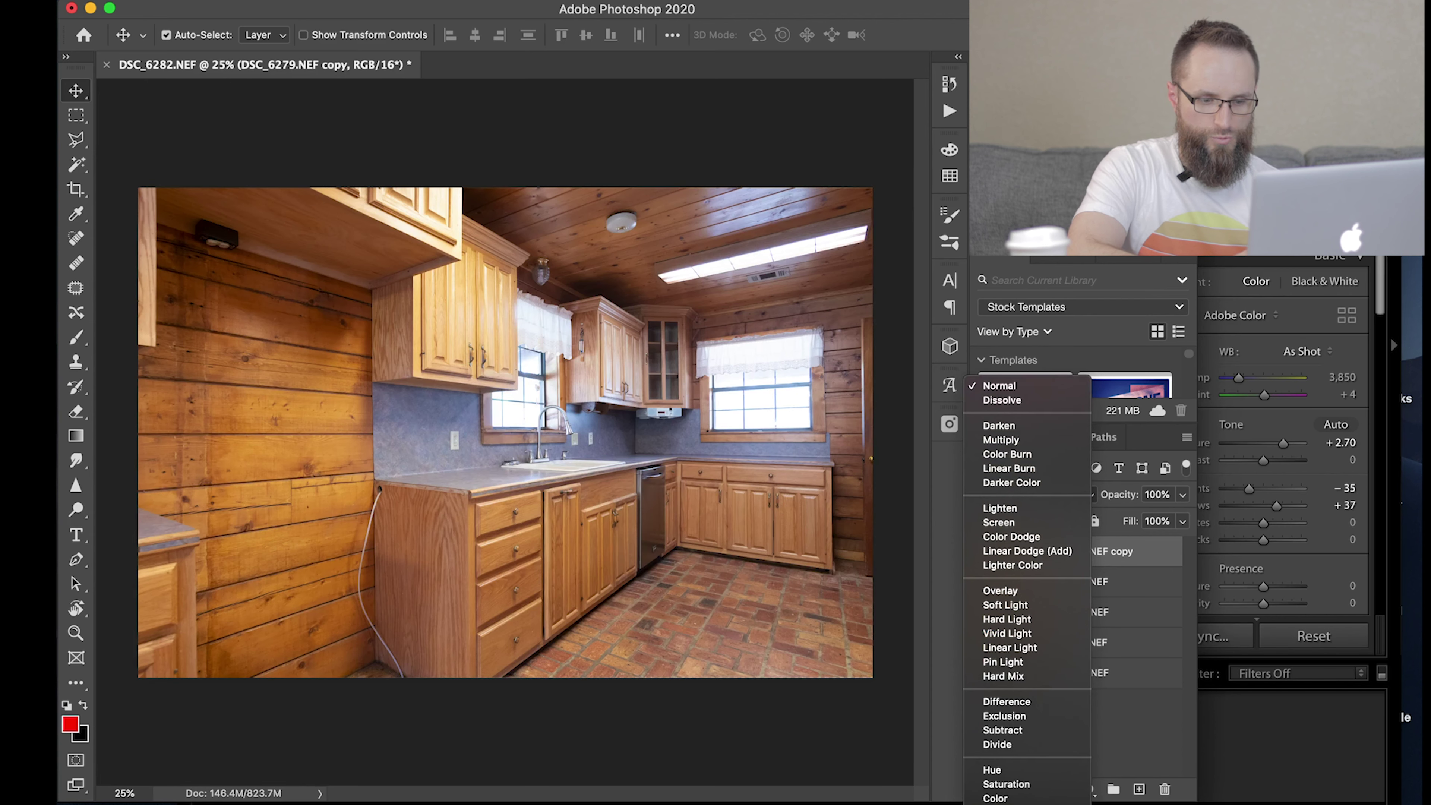
left_click(1051, 653)
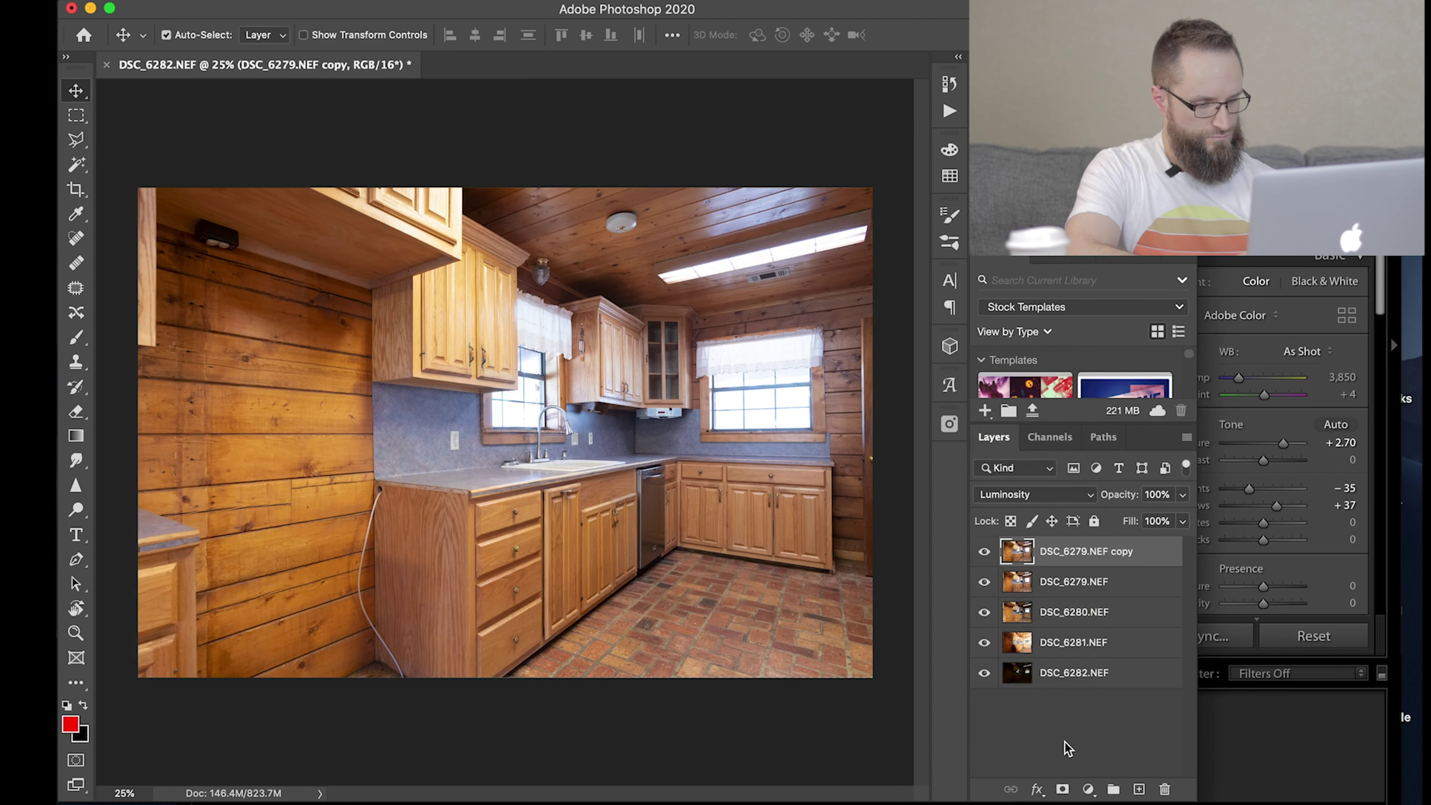
Add black, hide-all layer masks to the DSC_6279 copy layer and the DSC_6279 layer.
left_click(1063, 789, "alt")
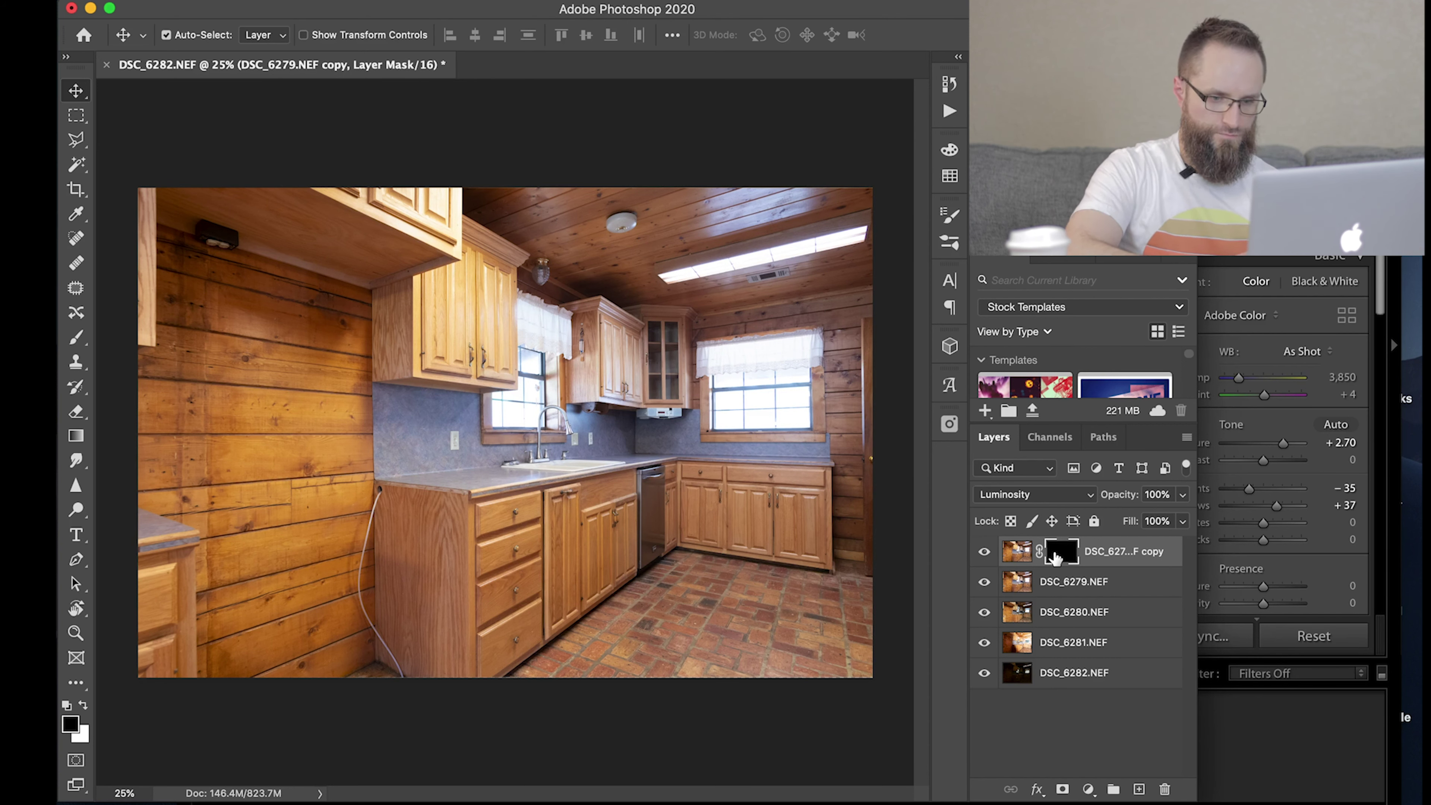
left_click(1070, 586)
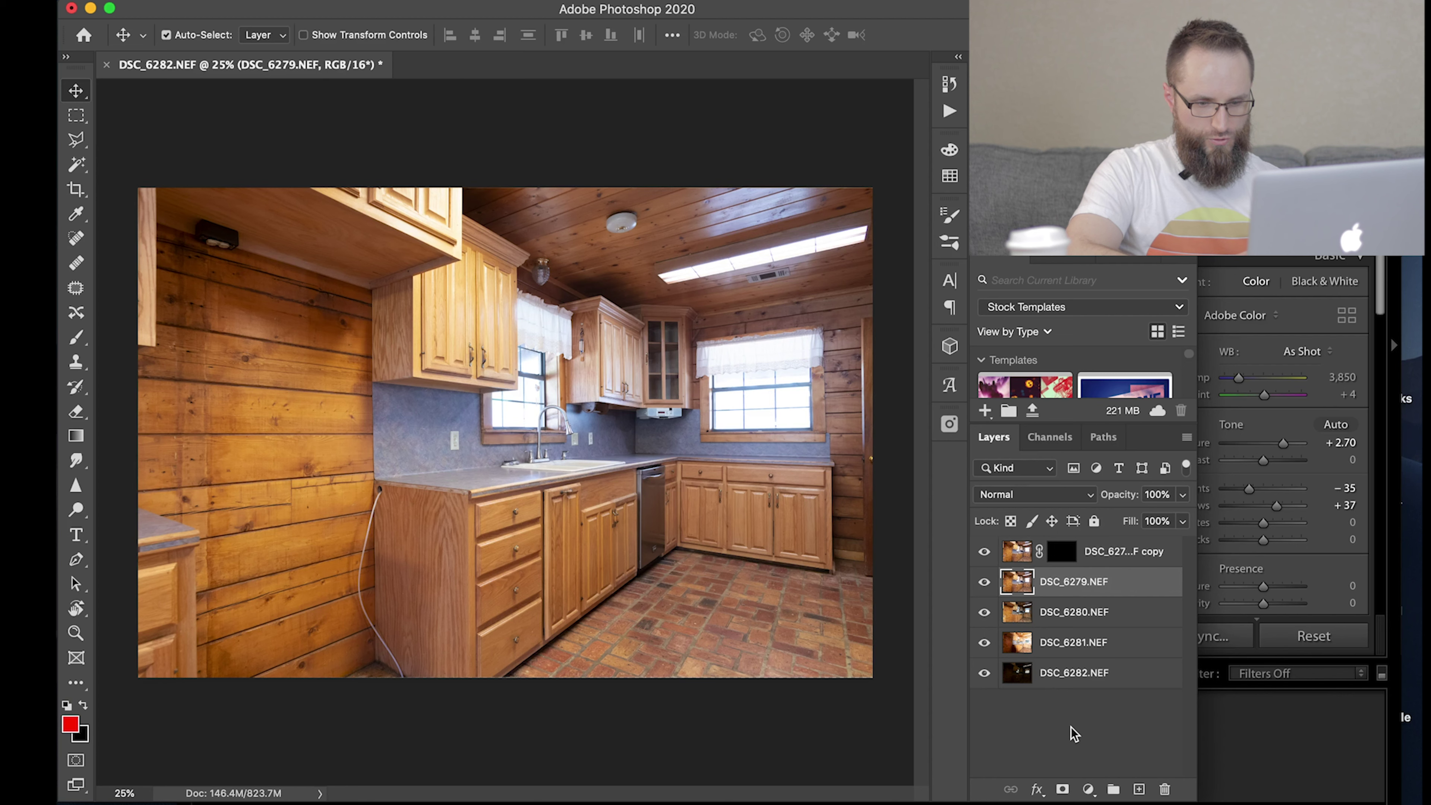
left_click(1063, 790, "alt")
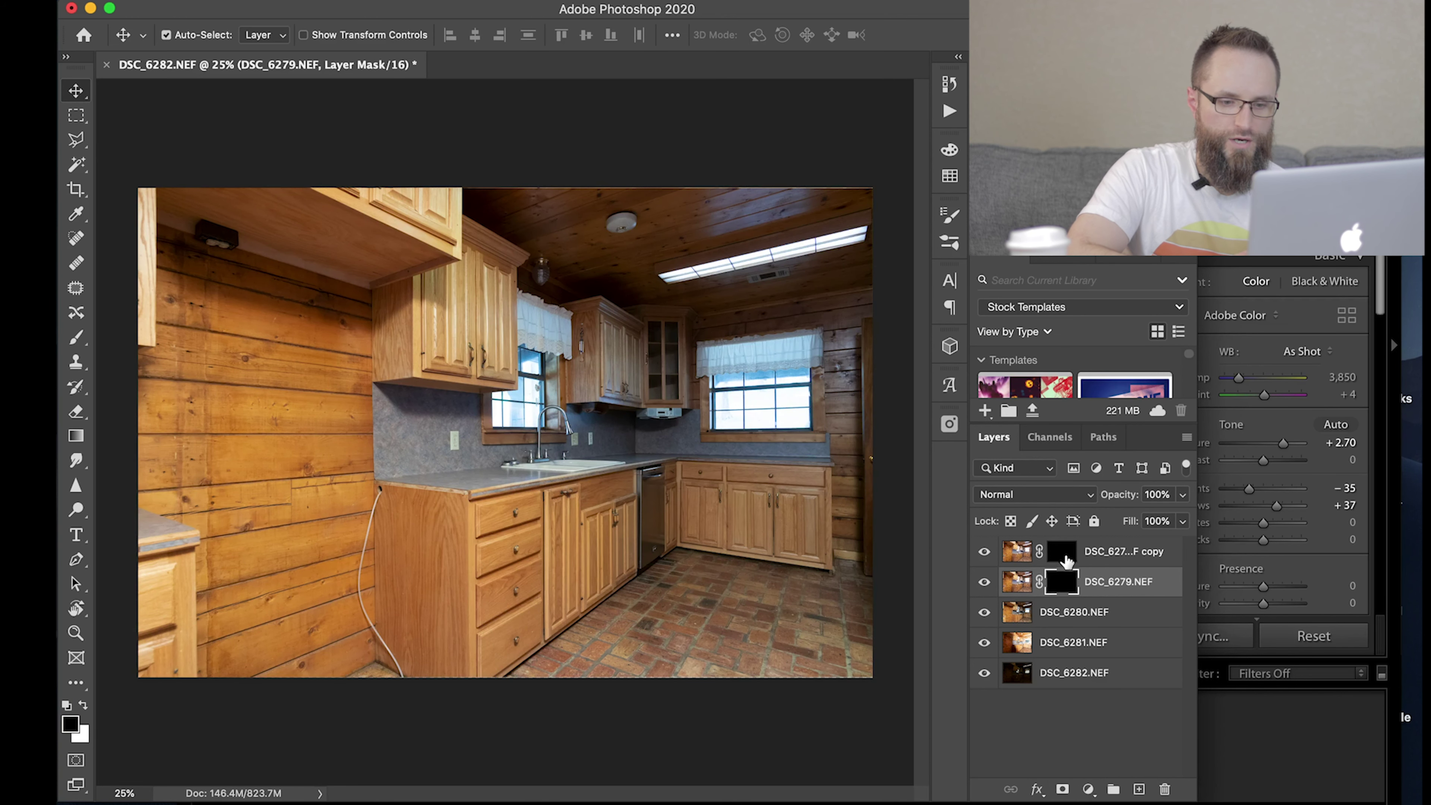
Select the DSC_6279 copy's mask and set up a soft round Brush with 0% hardness, enlarged to 1200 px.
left_click(1064, 558)
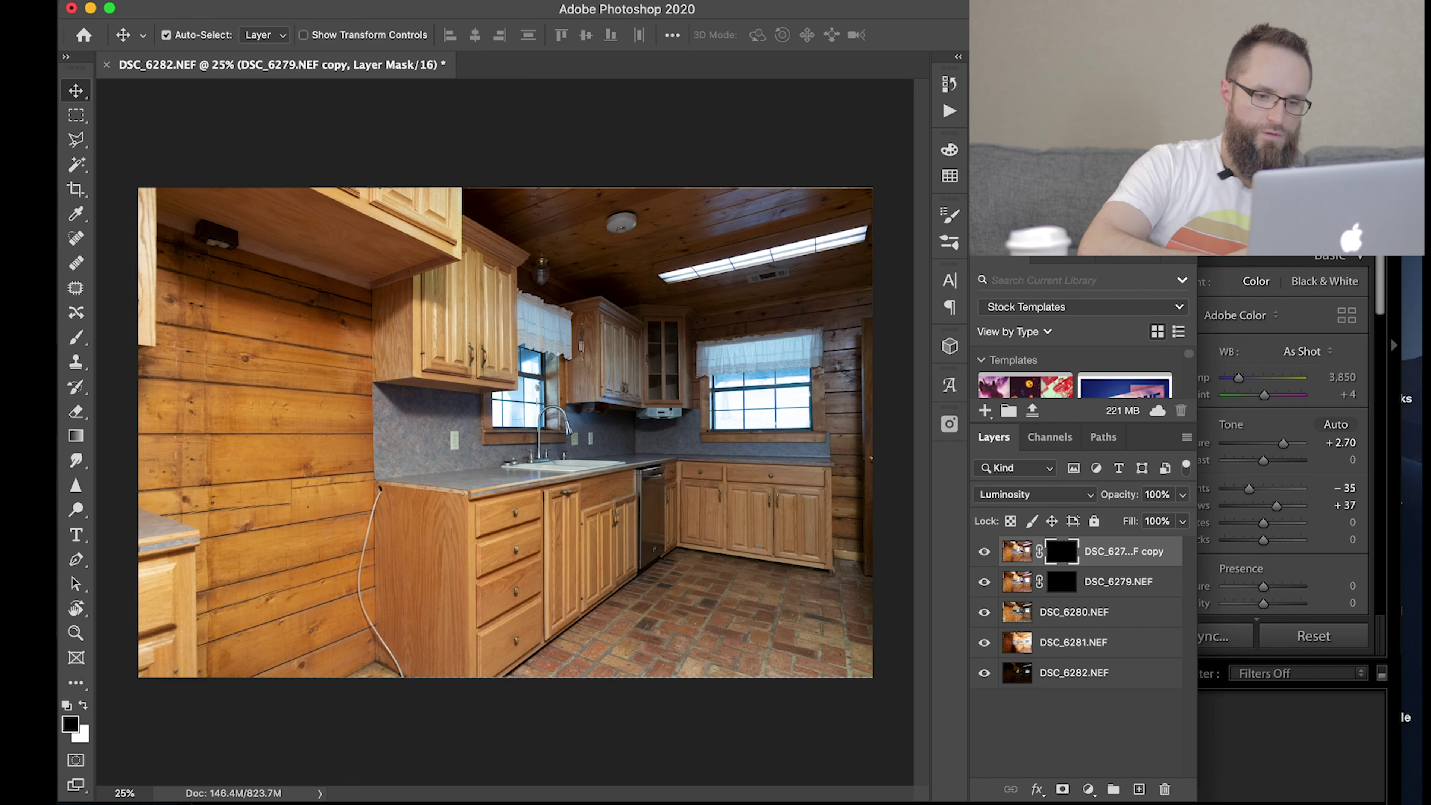
key("b")
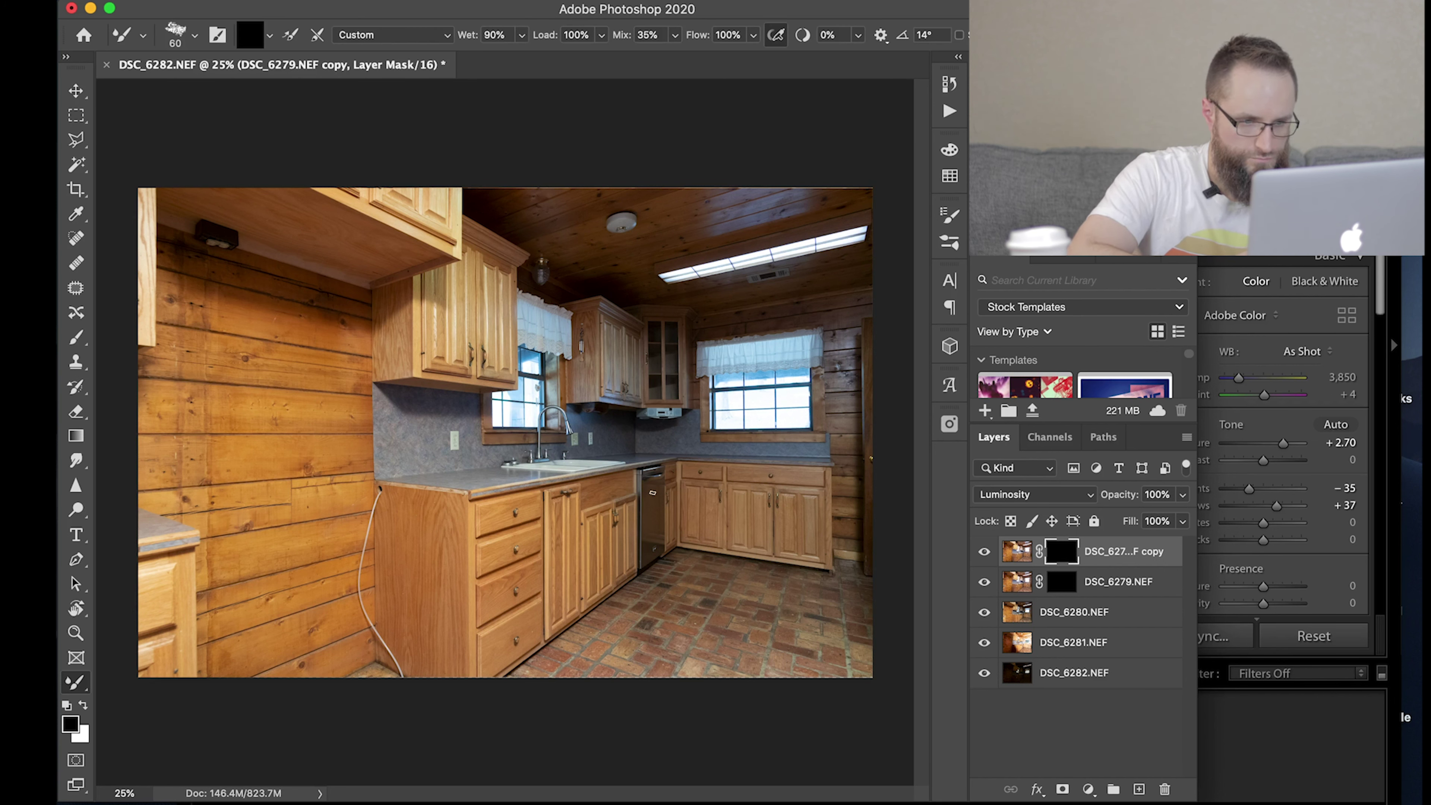
left_click(182, 37)
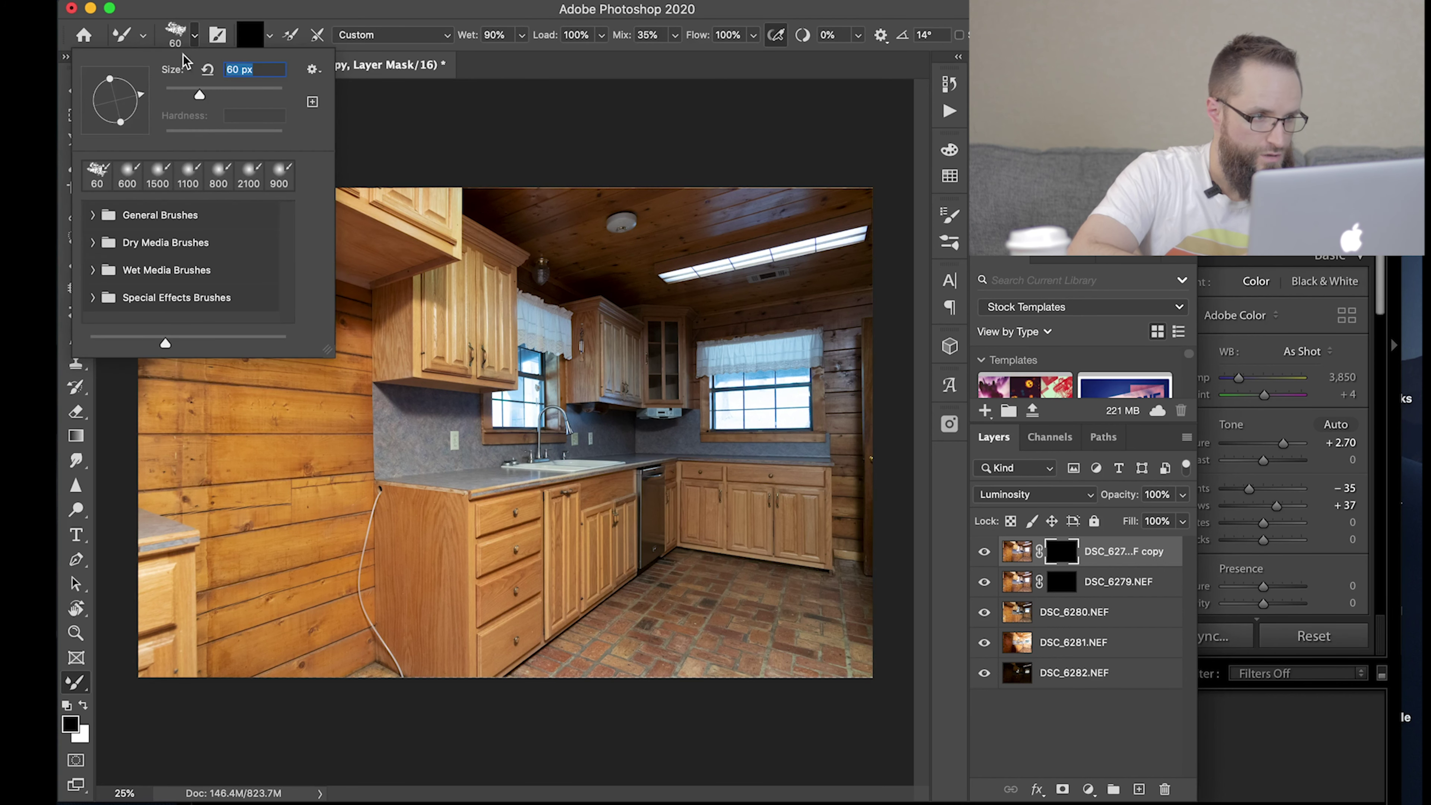
left_click(127, 172)
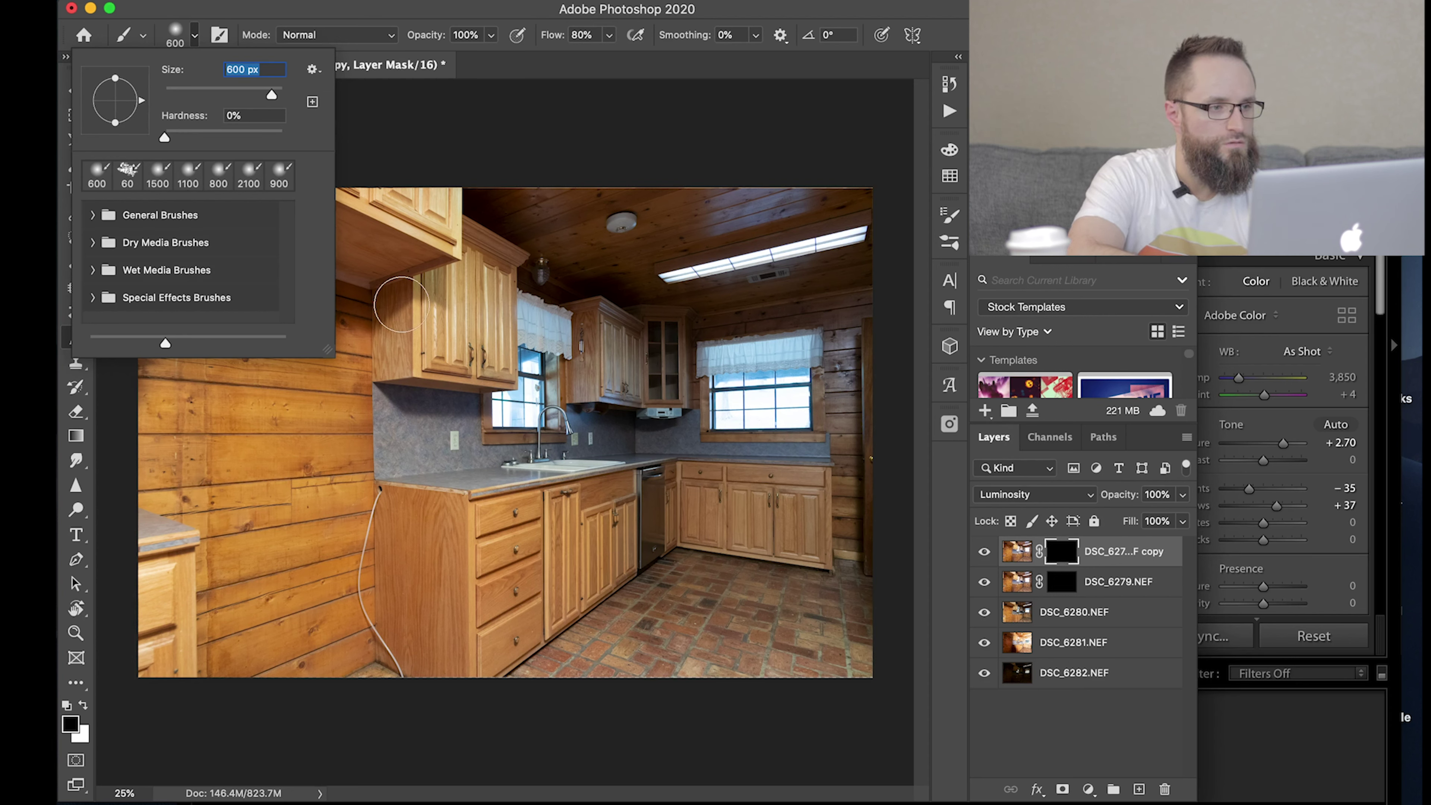
left_click(194, 40)
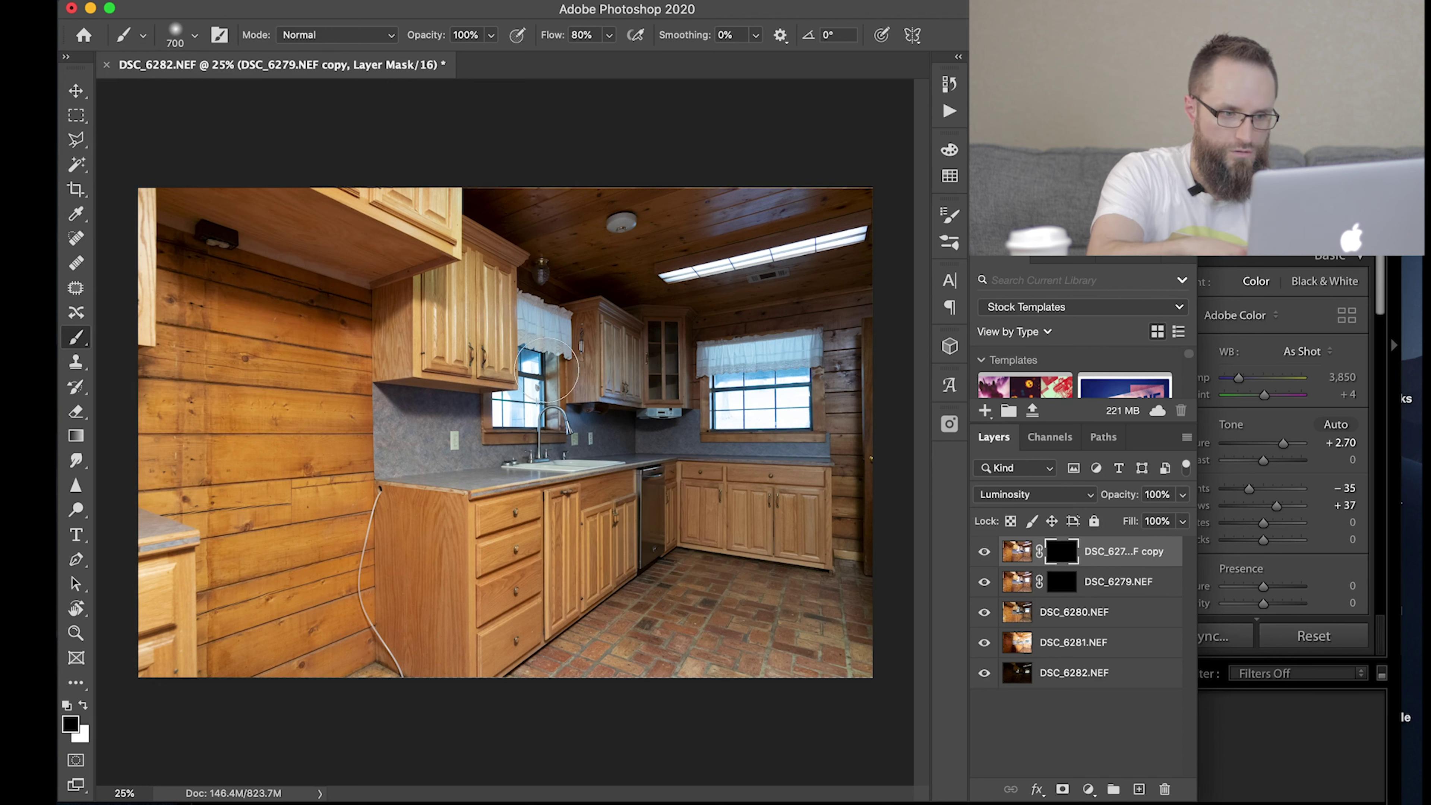
key("bracketright")
key("bracketright")
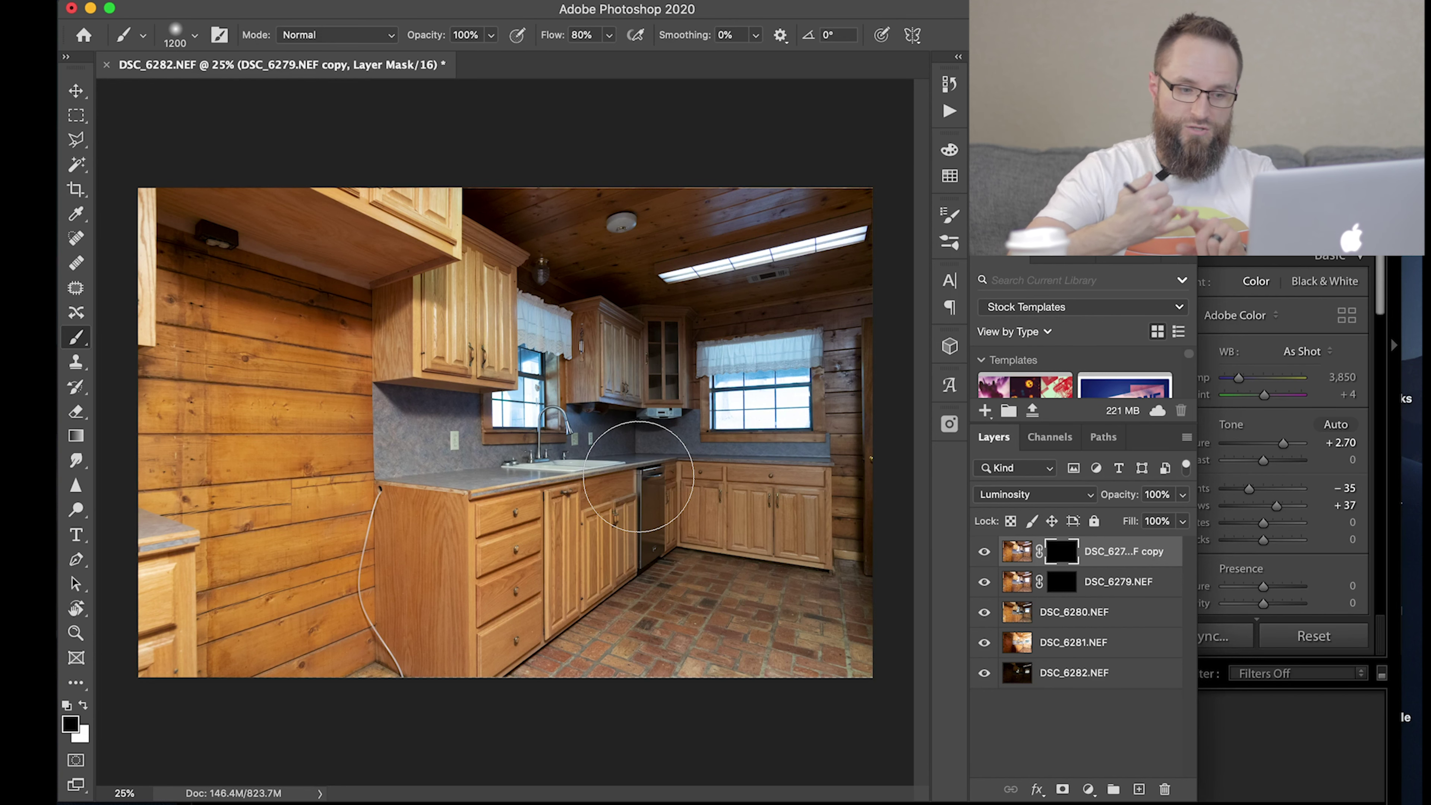
Try a red brush stroke on the DSC_6279 copy's image instead of its mask, and reselect the mask.
left_click(1017, 552)
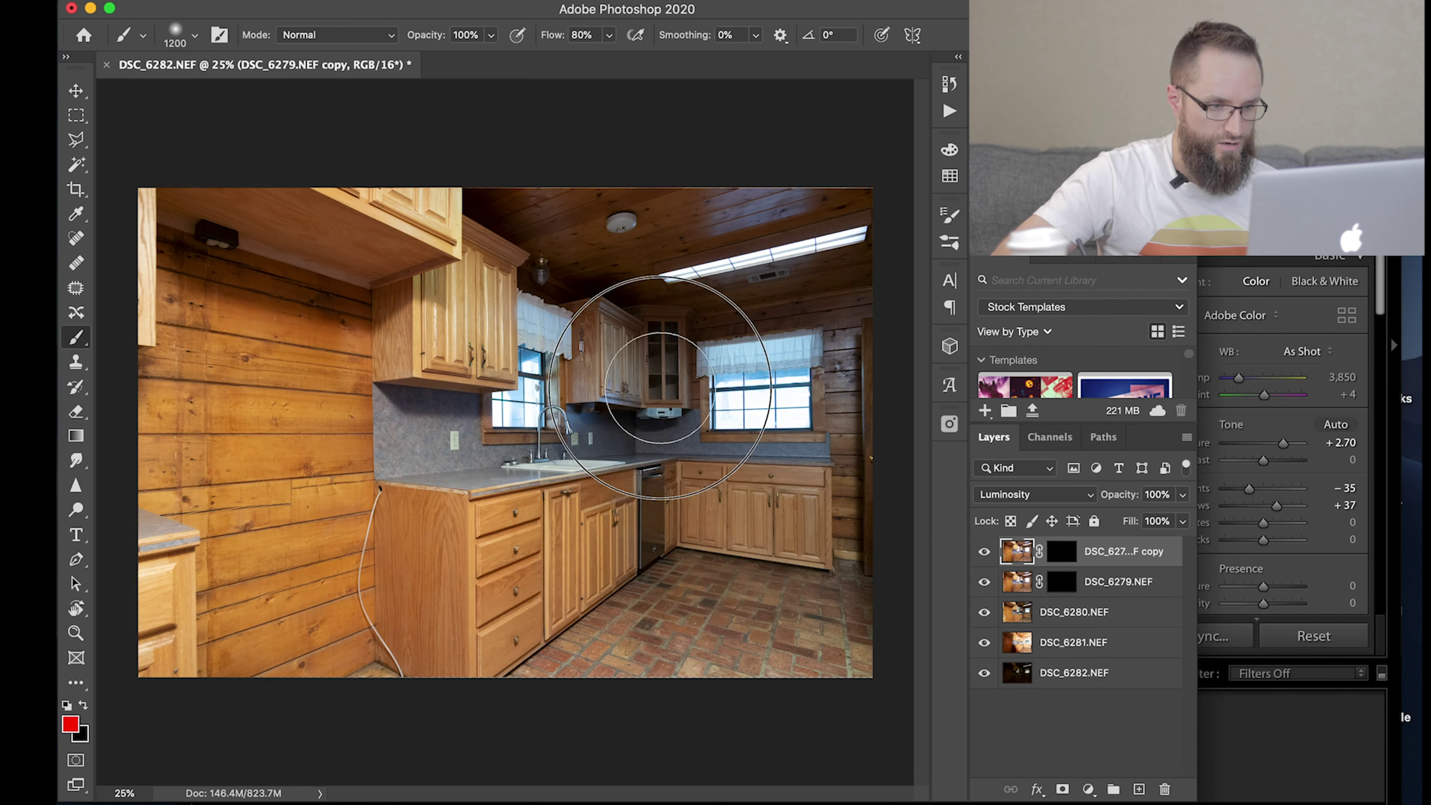
left_click_drag(633, 514, 639, 368)
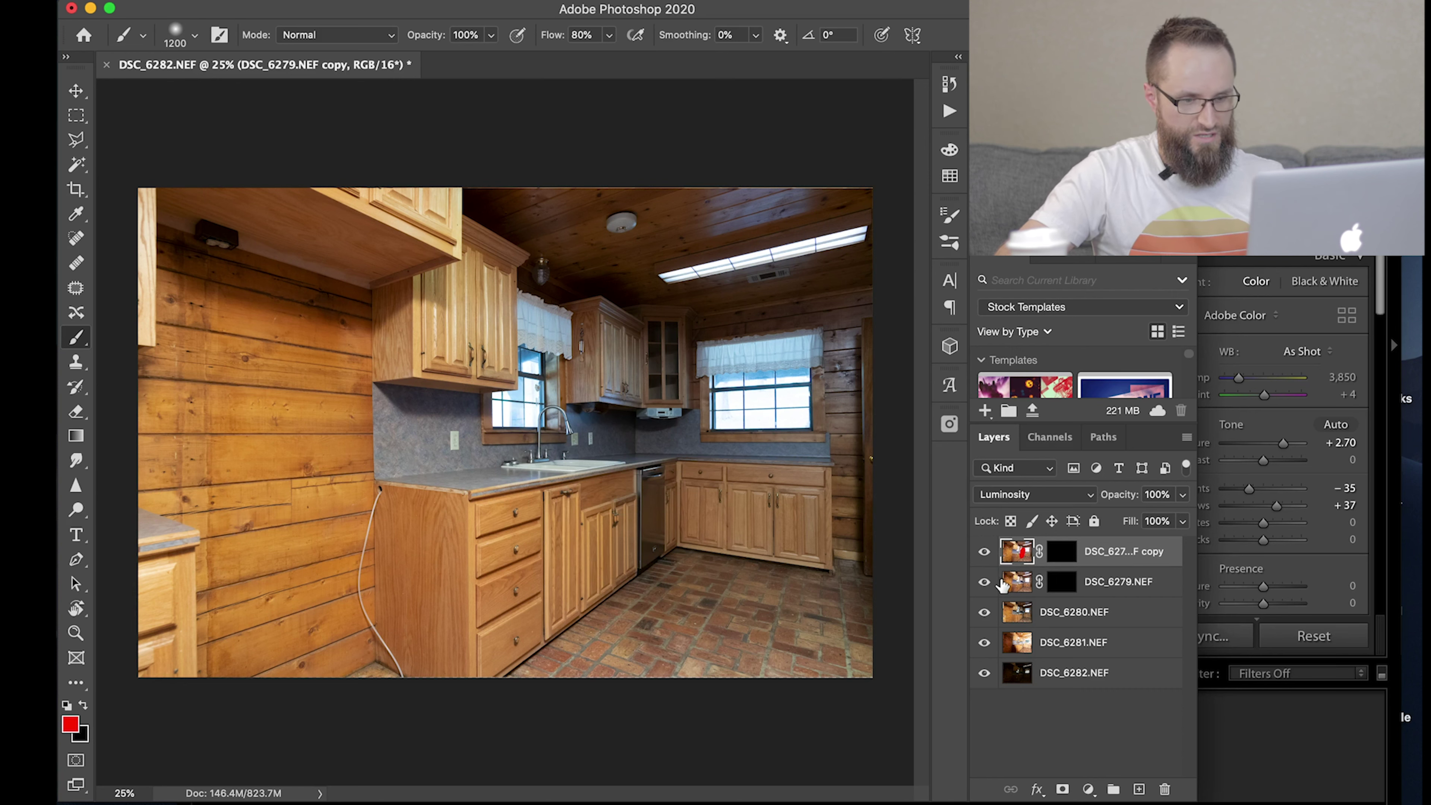
left_click(1069, 557)
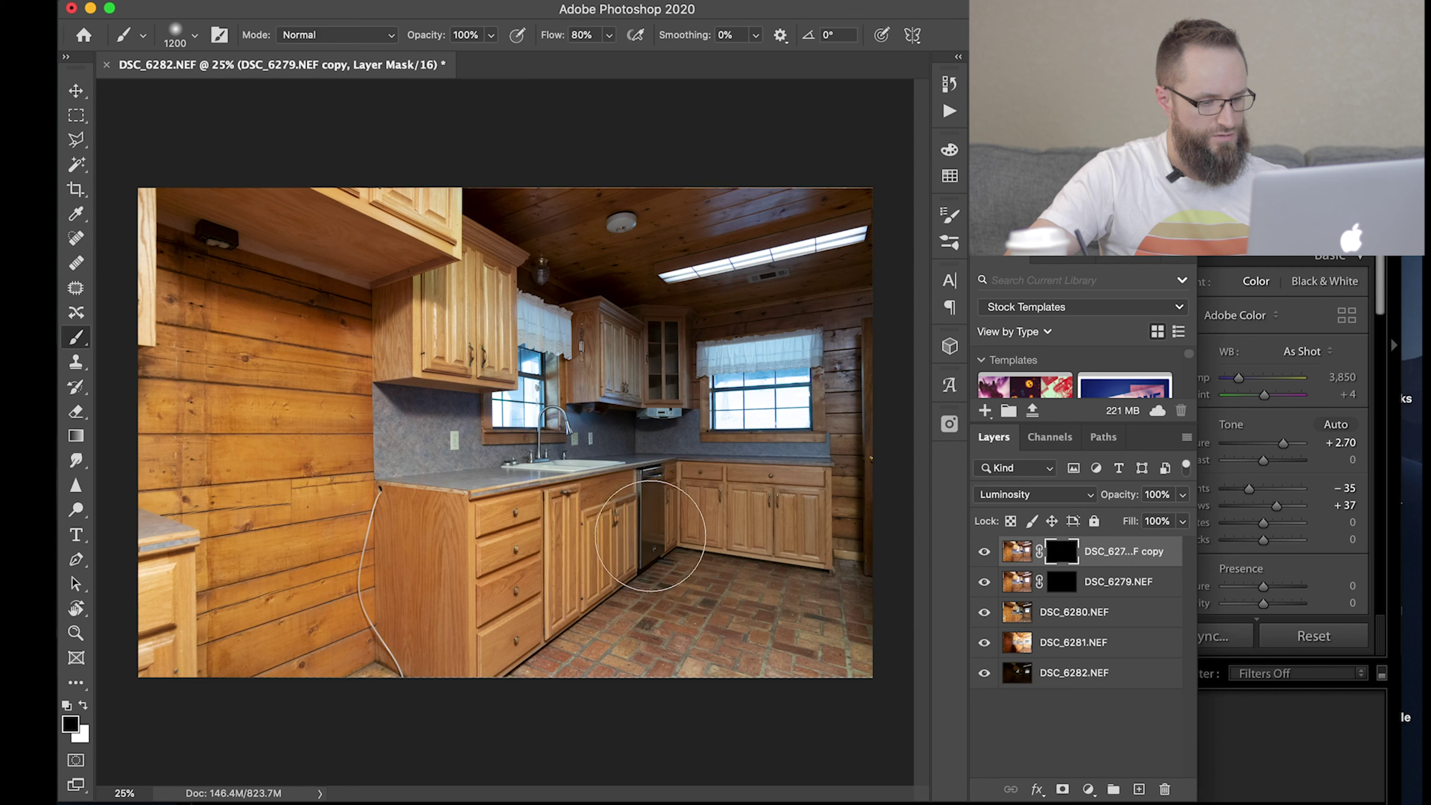
Make white the painting colour, try a single 80% flow dab on the copy's mask near the back corner, and undo it.
key("x")
key("x")
key("x")
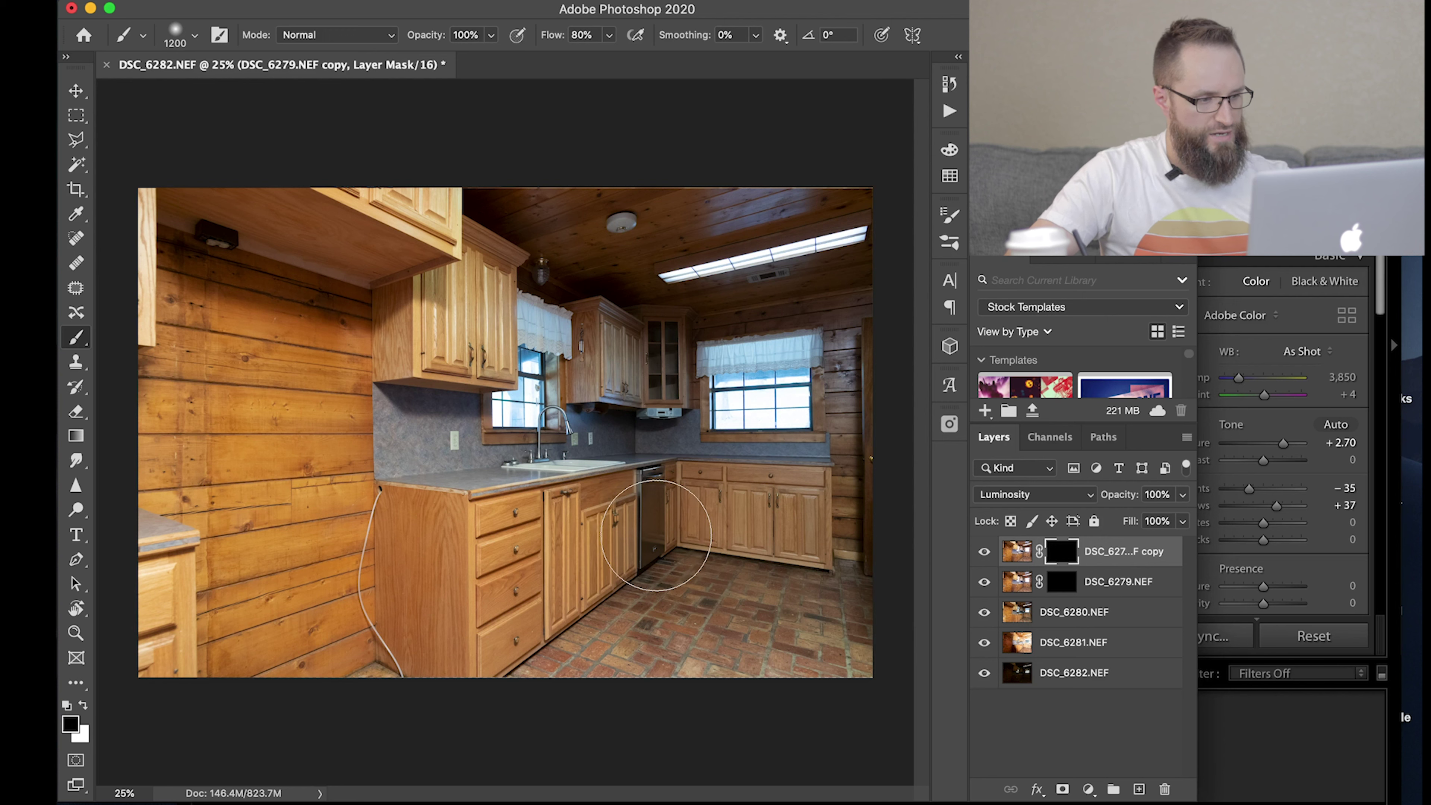
key("x")
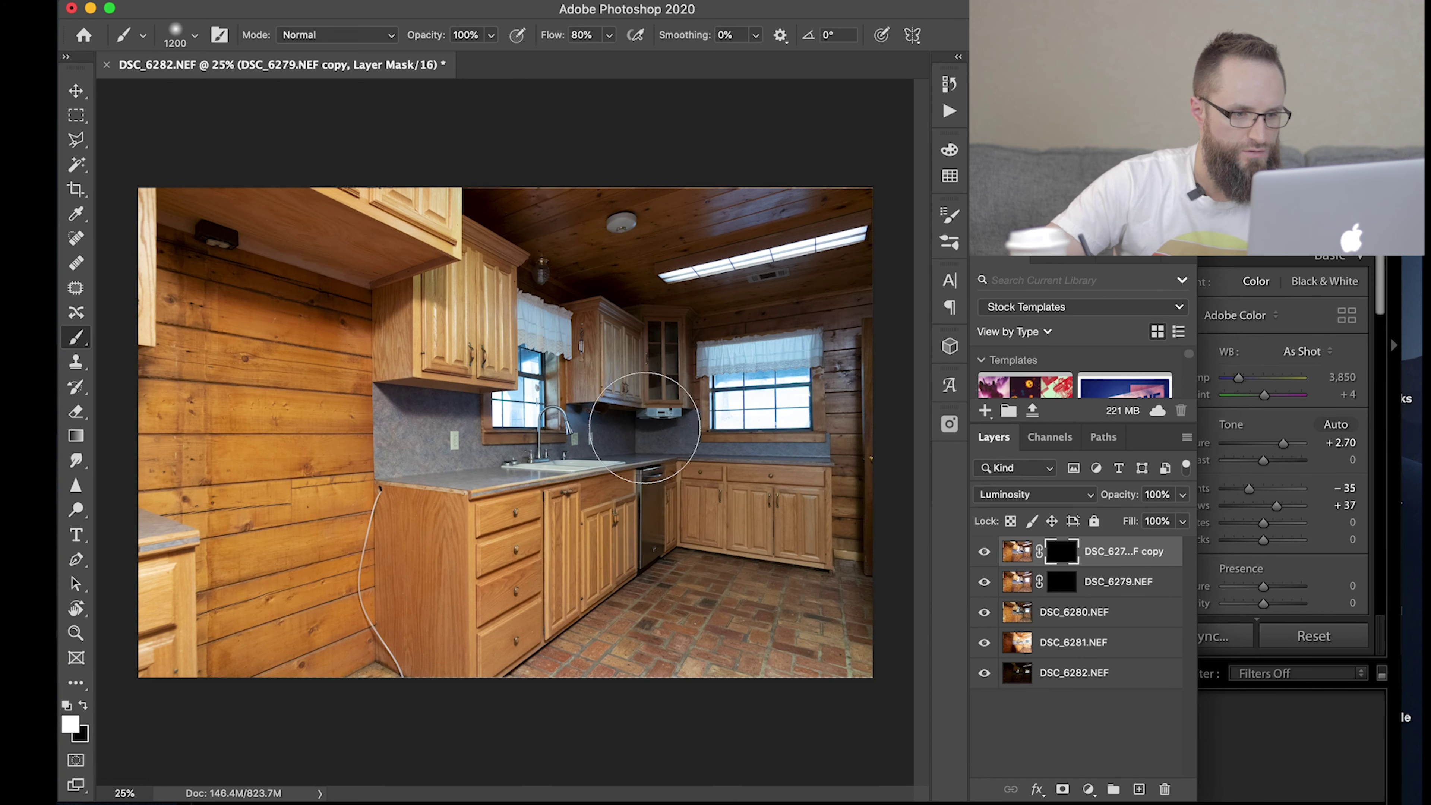
left_click(640, 418)
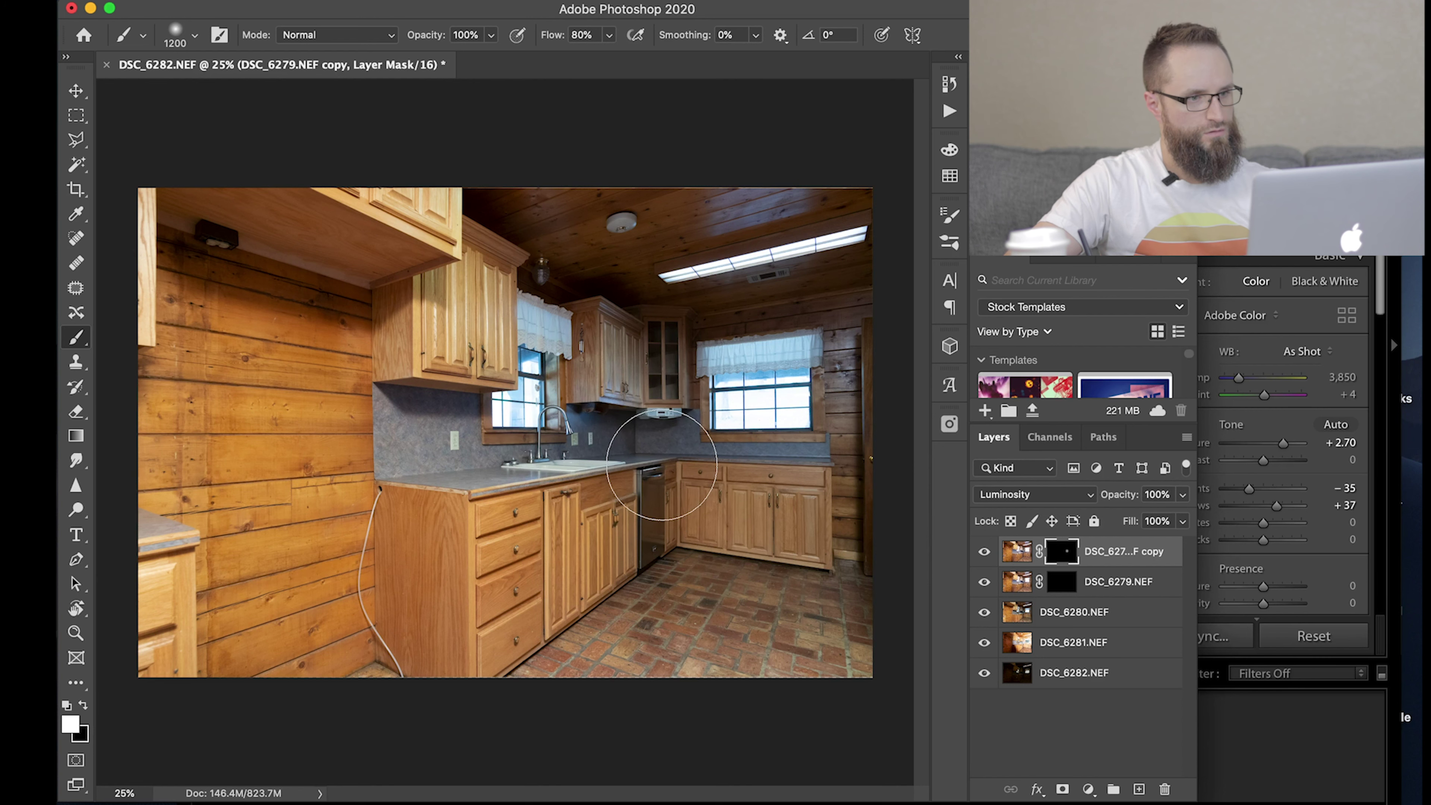
key("super+z")
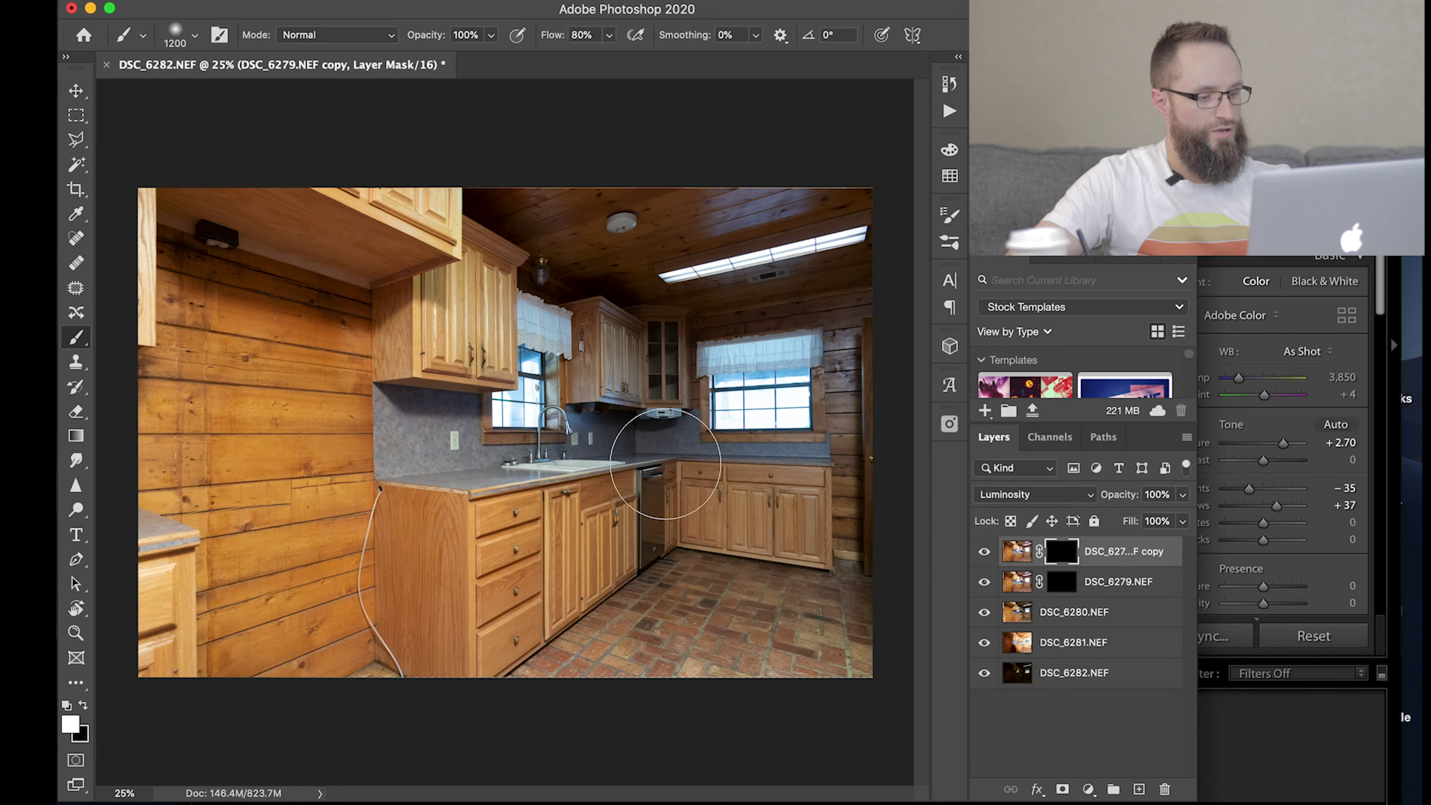
Set the brush flow to 10% and paint white on the DSC_6279 copy's mask over the ceiling, floor and surrounding kitchen areas.
key("shift+1")
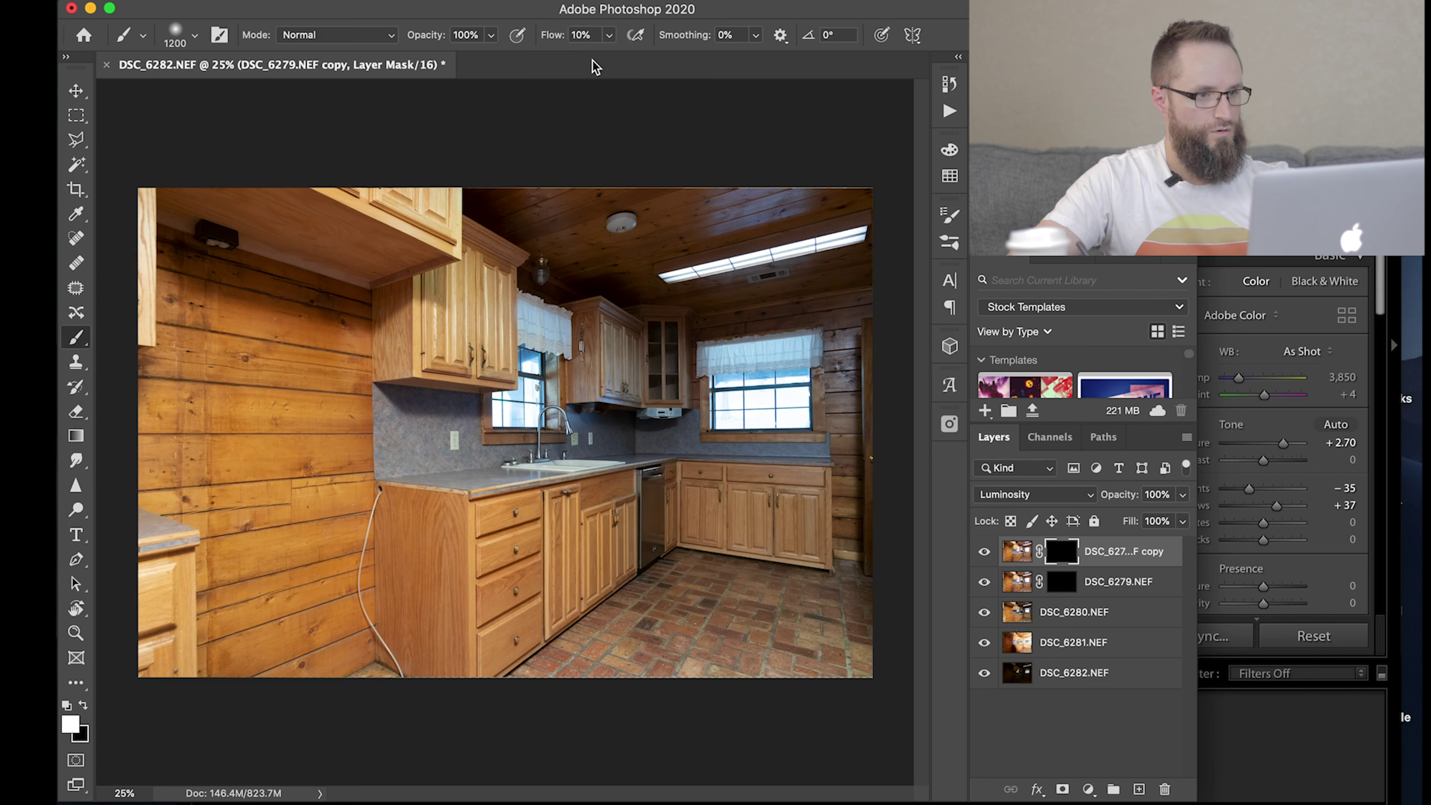
key("shift+1")
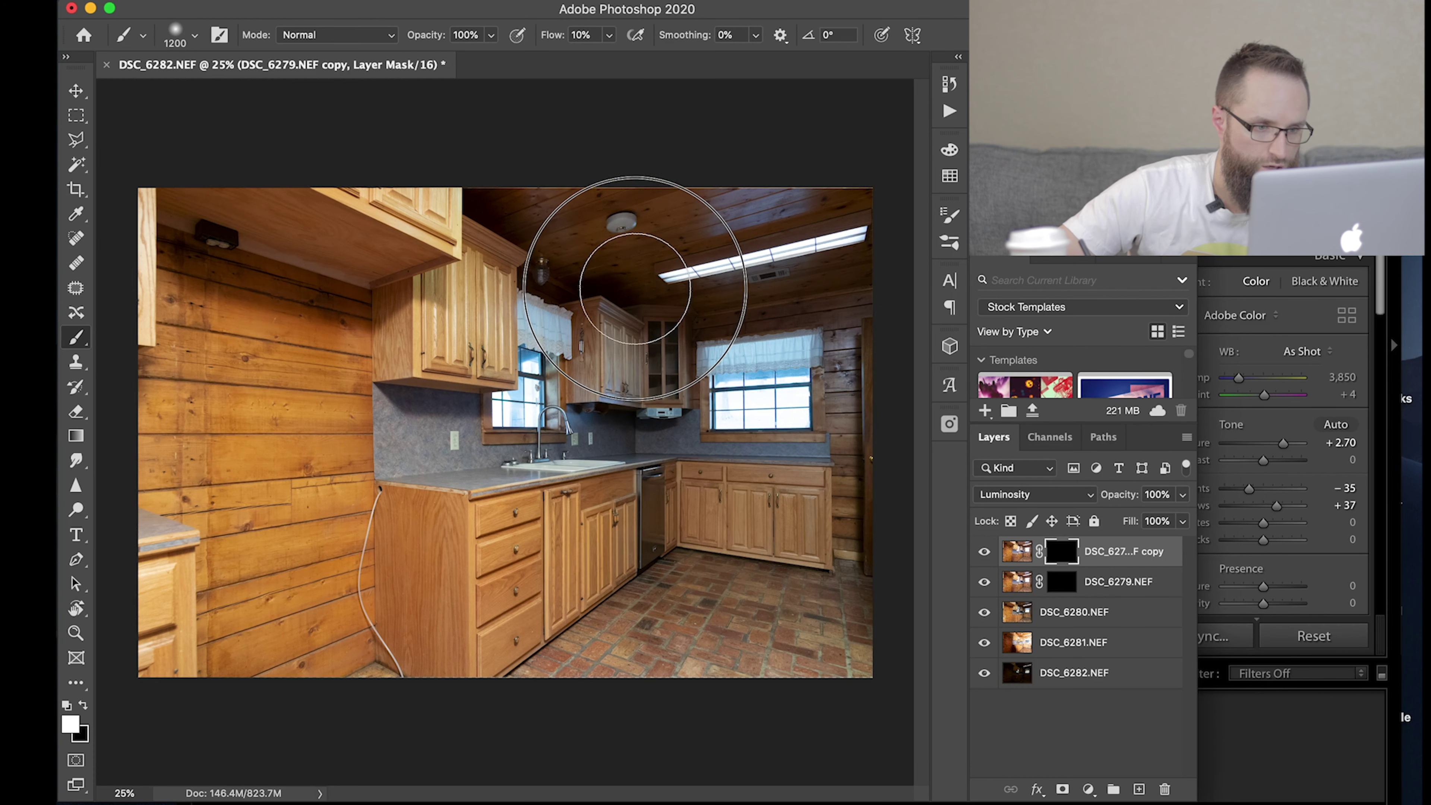
mouse_move(473, 160)
left_mouse_down()
mouse_move(728, 246)
mouse_move(728, 282)
left_mouse_up()
mouse_move(686, 519)
left_mouse_down()
mouse_move(603, 539)
mouse_move(502, 485)
mouse_move(665, 575)
mouse_move(599, 541)
mouse_move(676, 474)
mouse_move(495, 597)
mouse_move(459, 583)
mouse_move(727, 531)
mouse_move(676, 518)
mouse_move(692, 599)
mouse_move(607, 249)
mouse_move(630, 358)
mouse_move(639, 240)
mouse_move(702, 320)
mouse_move(898, 299)
mouse_move(853, 255)
mouse_move(856, 166)
mouse_move(472, 230)
mouse_move(251, 189)
mouse_move(56, 176)
mouse_move(309, 271)
mouse_move(361, 316)
mouse_move(360, 406)
mouse_move(390, 471)
mouse_move(416, 623)
mouse_move(490, 705)
mouse_move(442, 572)
mouse_move(613, 640)
mouse_move(648, 524)
mouse_move(559, 687)
mouse_move(851, 686)
left_mouse_up()
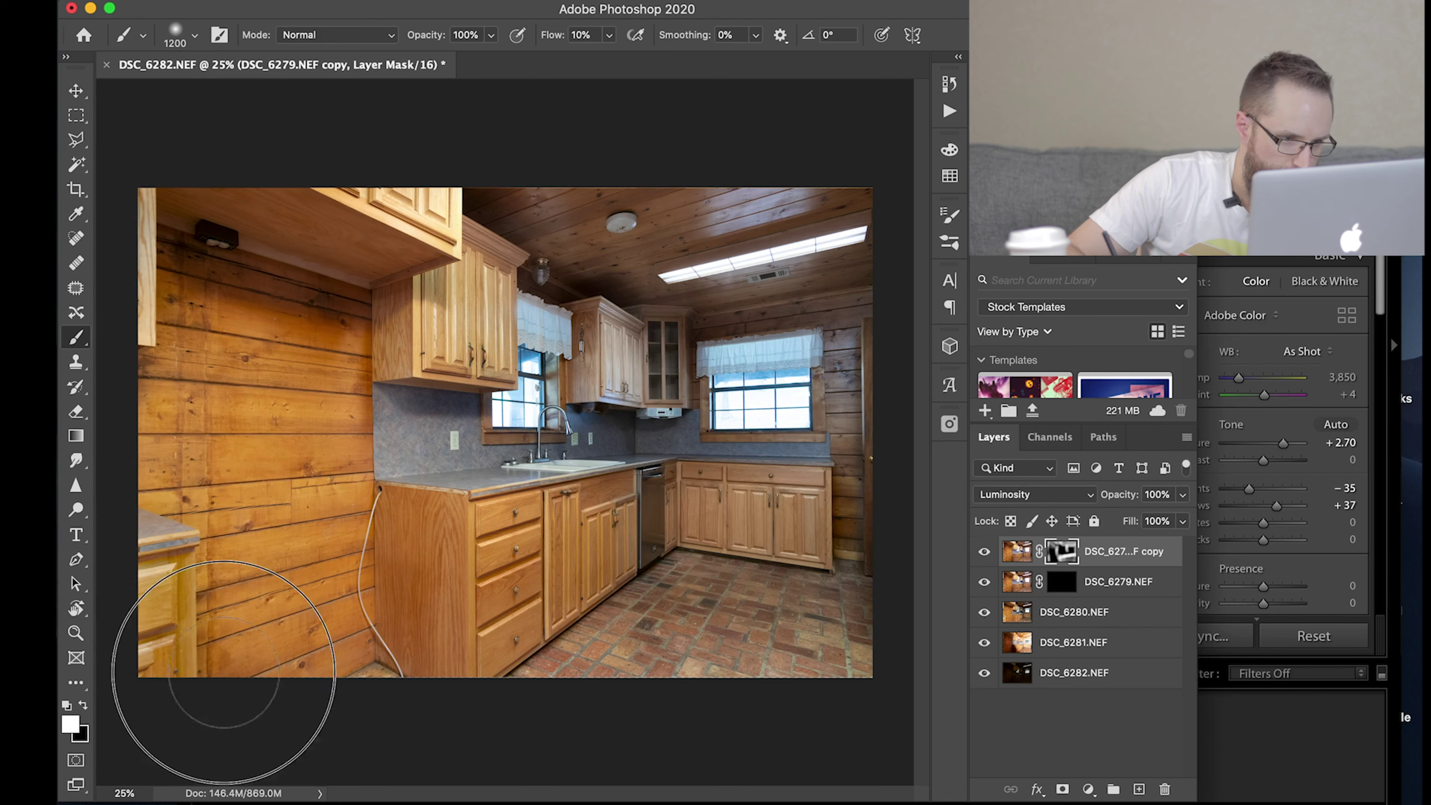
key("bracketleft")
key("bracketleft")
key("bracketleft")
key("bracketleft")
key("bracketleft")
key("bracketleft")
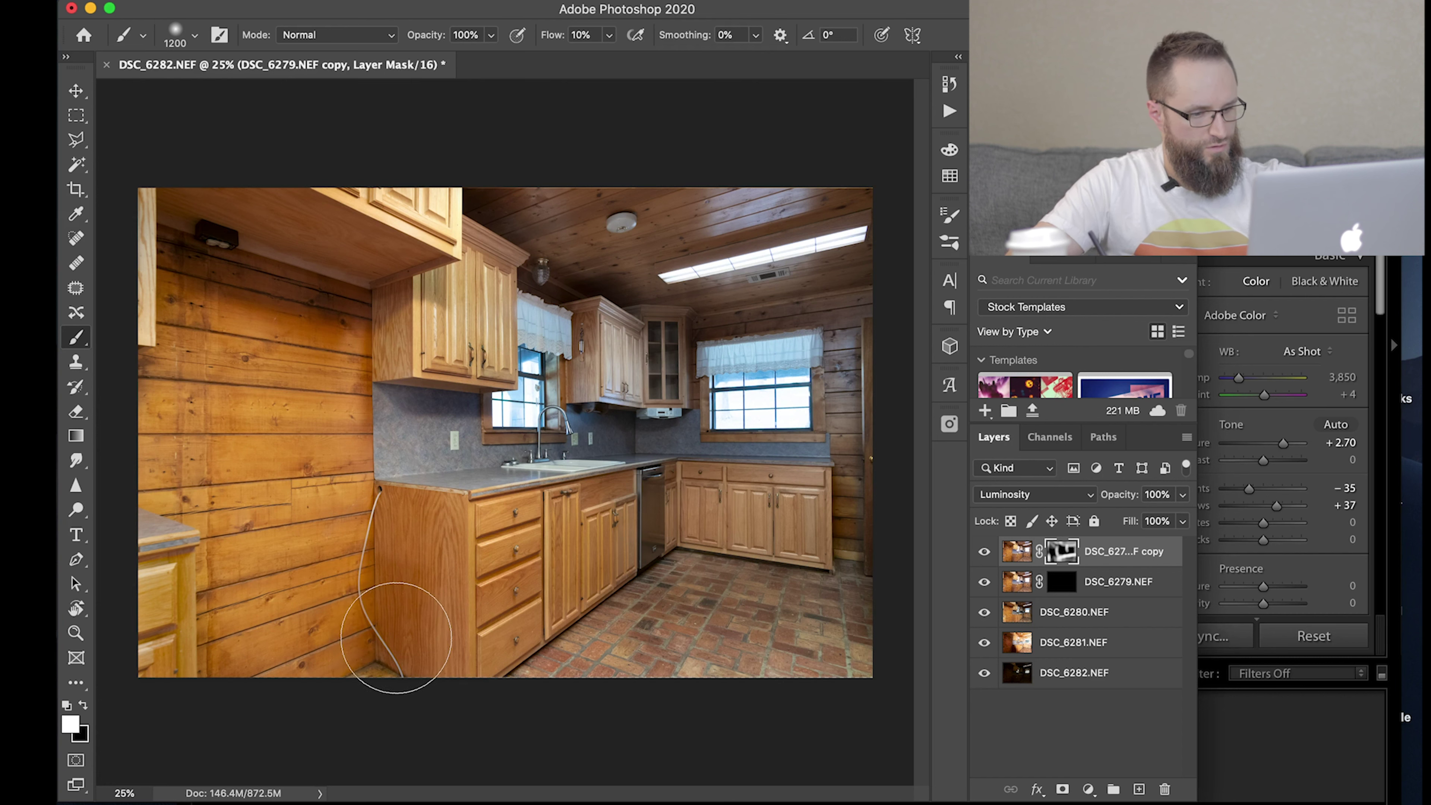
Set the brush flow to 60%, paint black on the mask around the cord beside the base cabinet, and repaint that area white.
key("shift+6")
key("x")
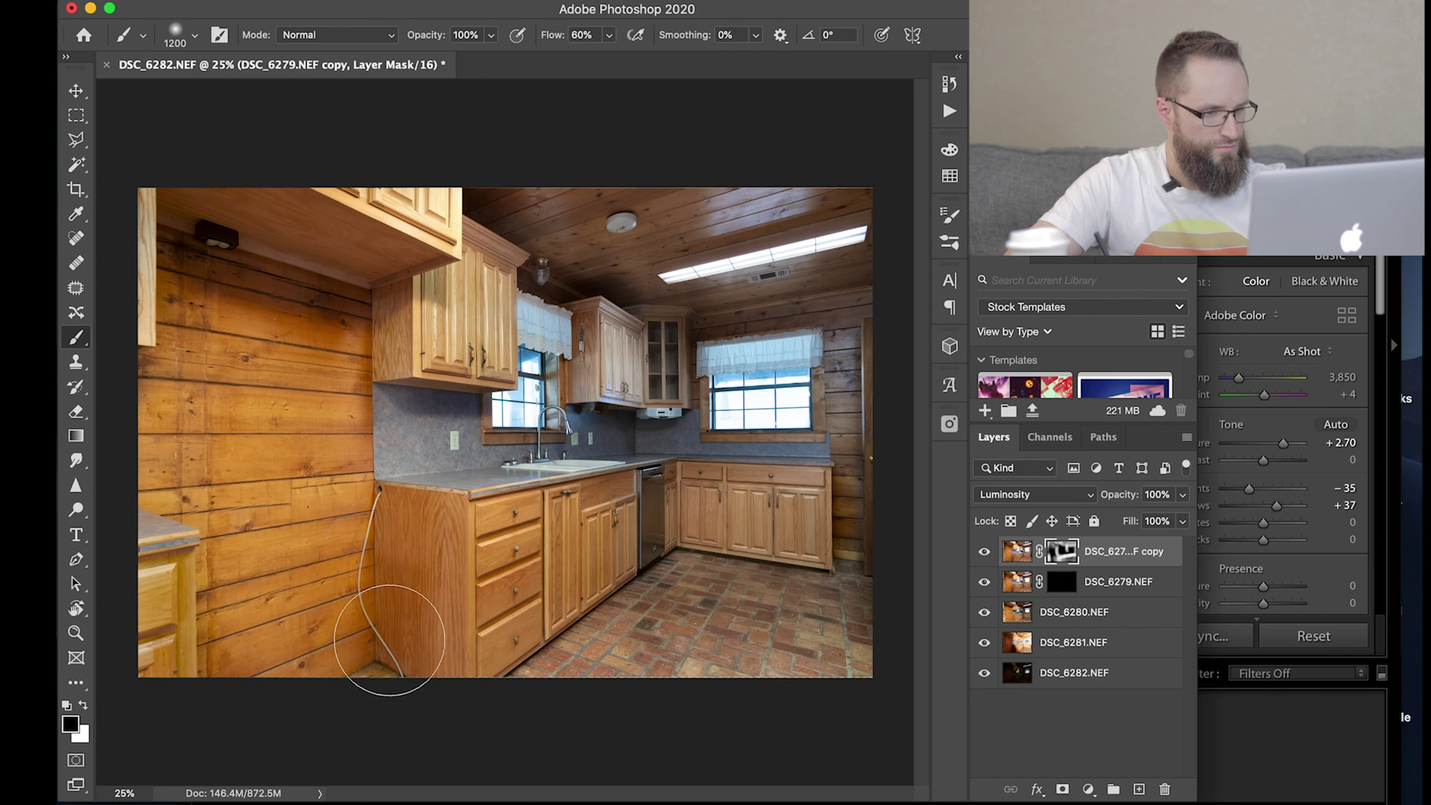
key("bracketright")
key("bracketright")
key("bracketright")
key("bracketright")
mouse_move(369, 483)
left_mouse_down()
mouse_move(383, 570)
mouse_move(375, 547)
left_mouse_up()
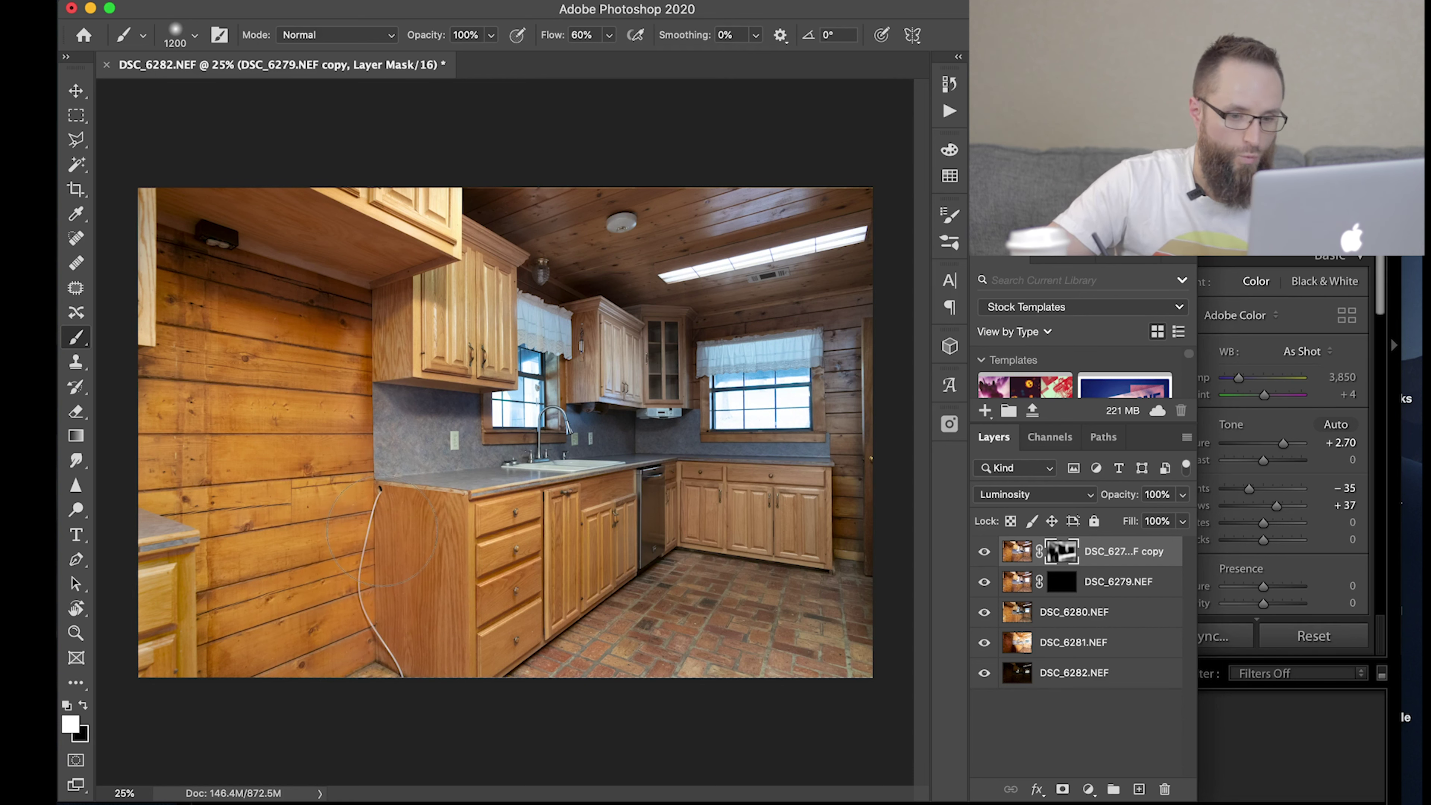
key("bracketright")
key("bracketright")
key("bracketright")
key("bracketright")
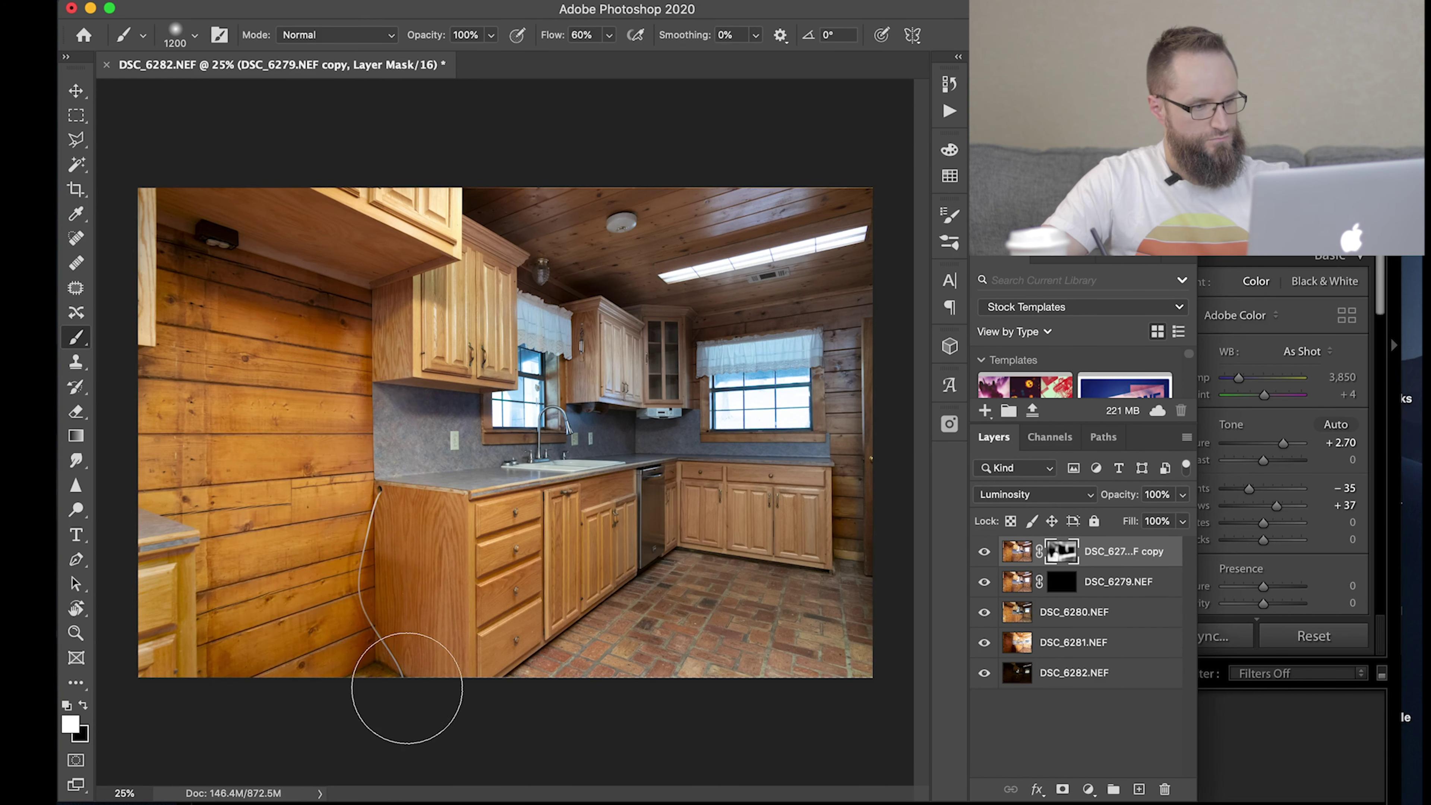
Set the brush flow to 20% and paint white on the DSC_6279 layer's mask over the ceiling, cabinets and back walls.
key("shift+2")
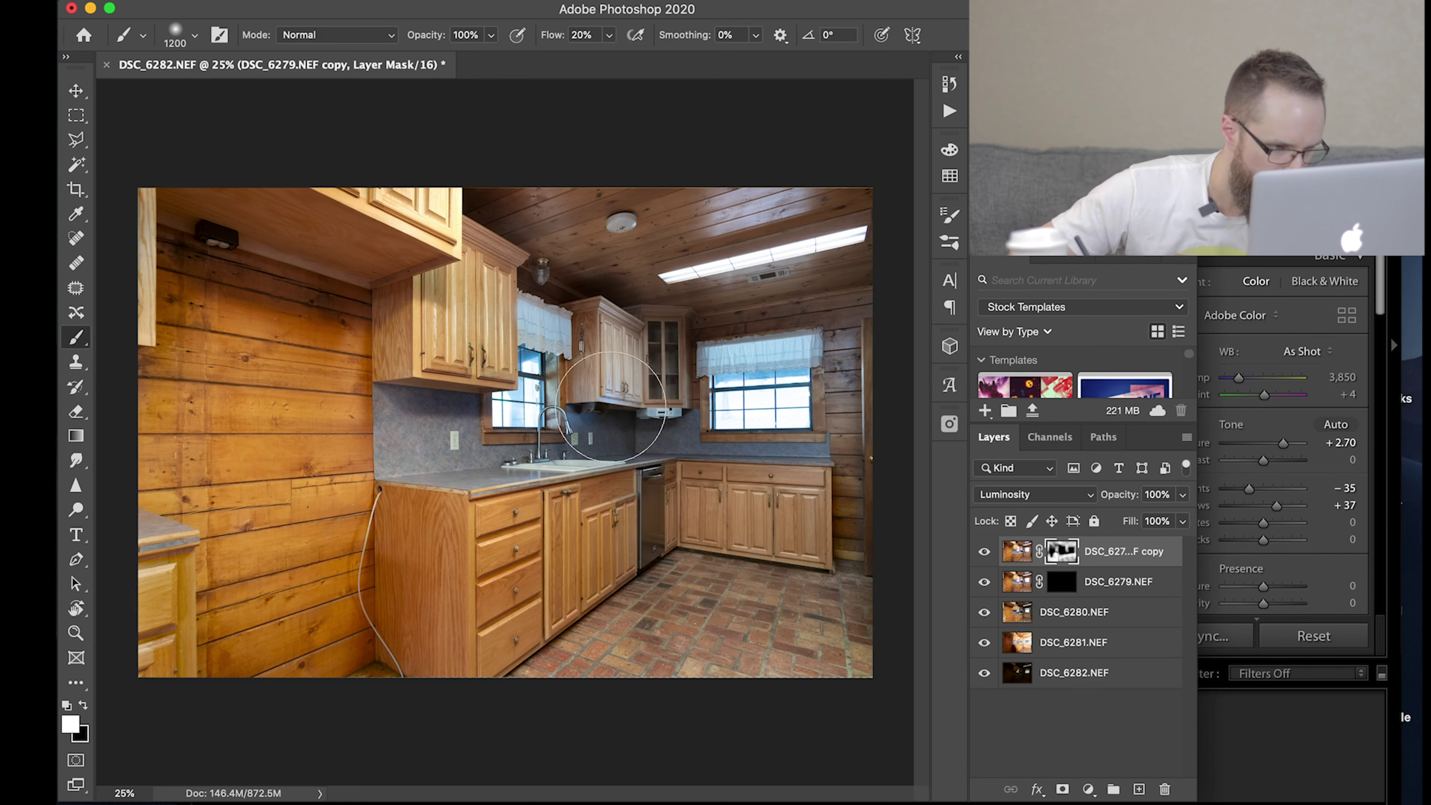
left_click(1058, 584)
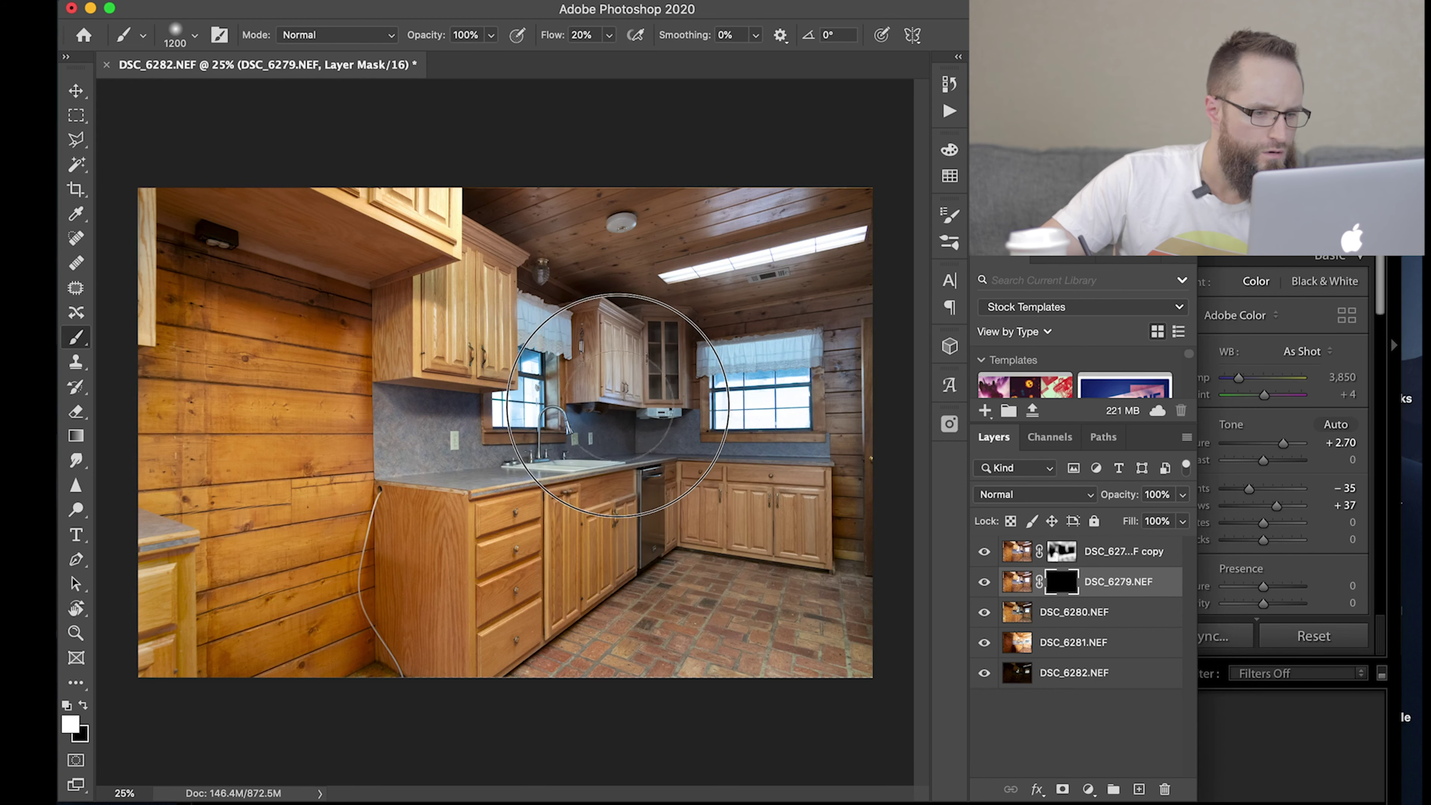
mouse_move(615, 388)
left_mouse_down()
mouse_move(620, 299)
mouse_move(625, 319)
mouse_move(620, 378)
mouse_move(605, 295)
left_mouse_up()
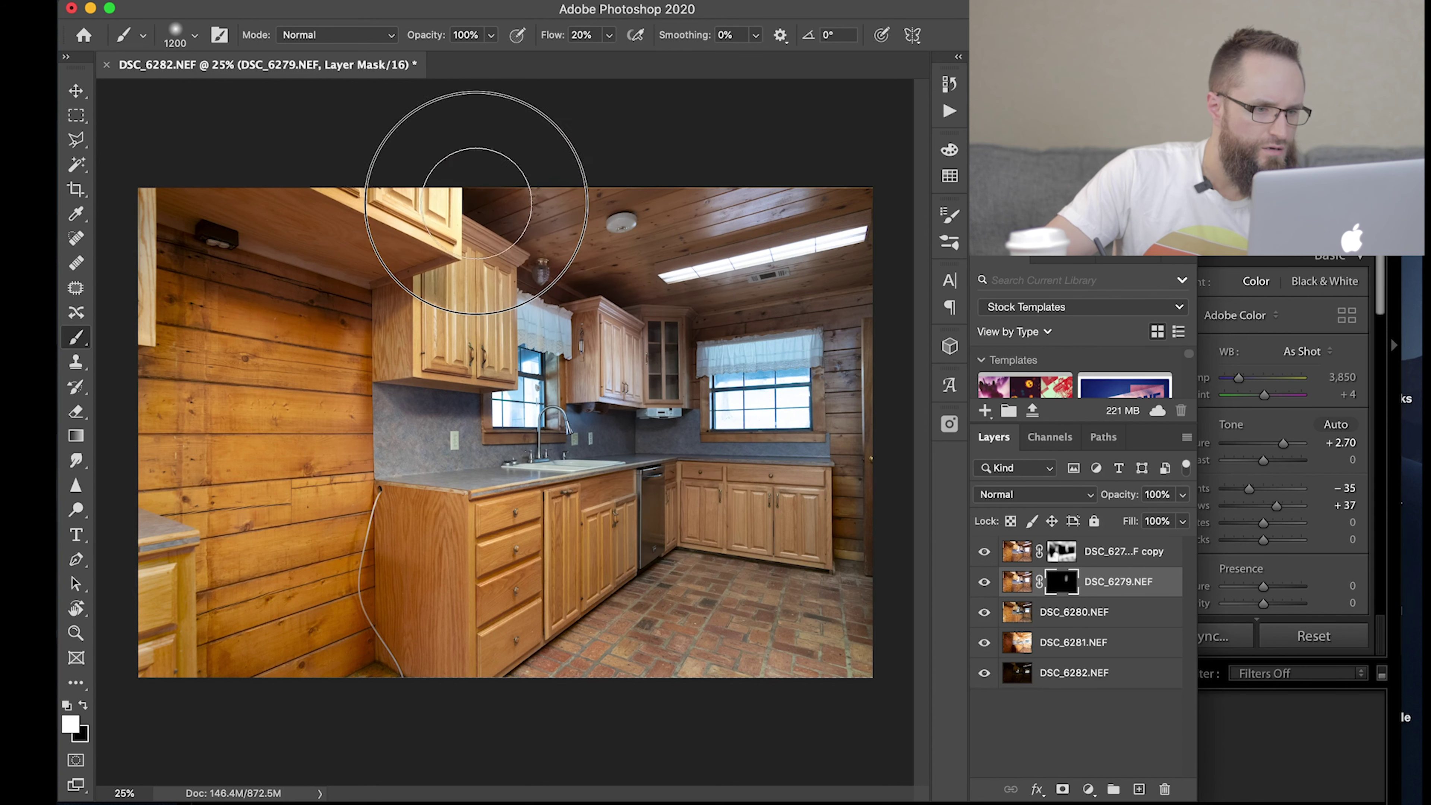
left_click(1063, 555)
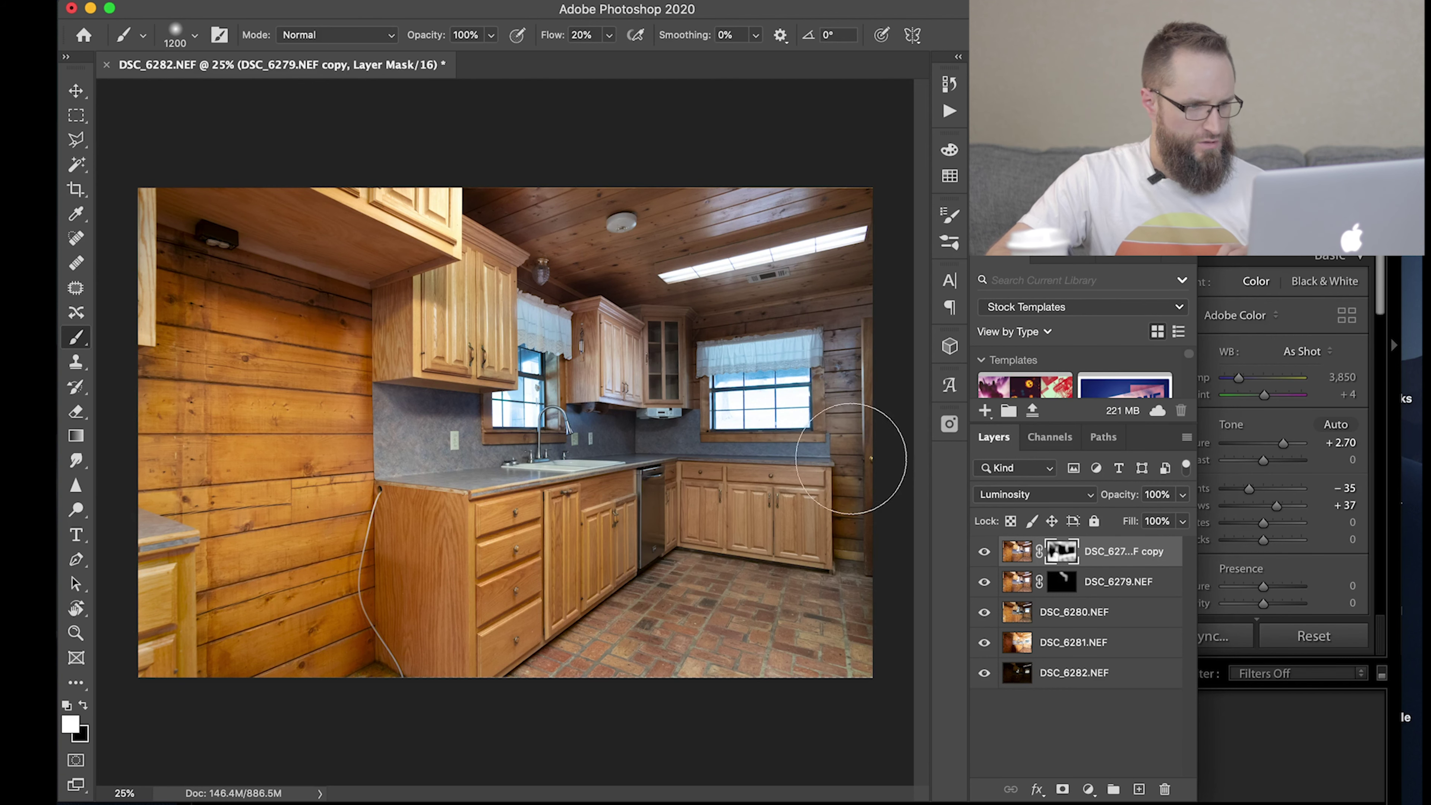
left_click(1063, 584)
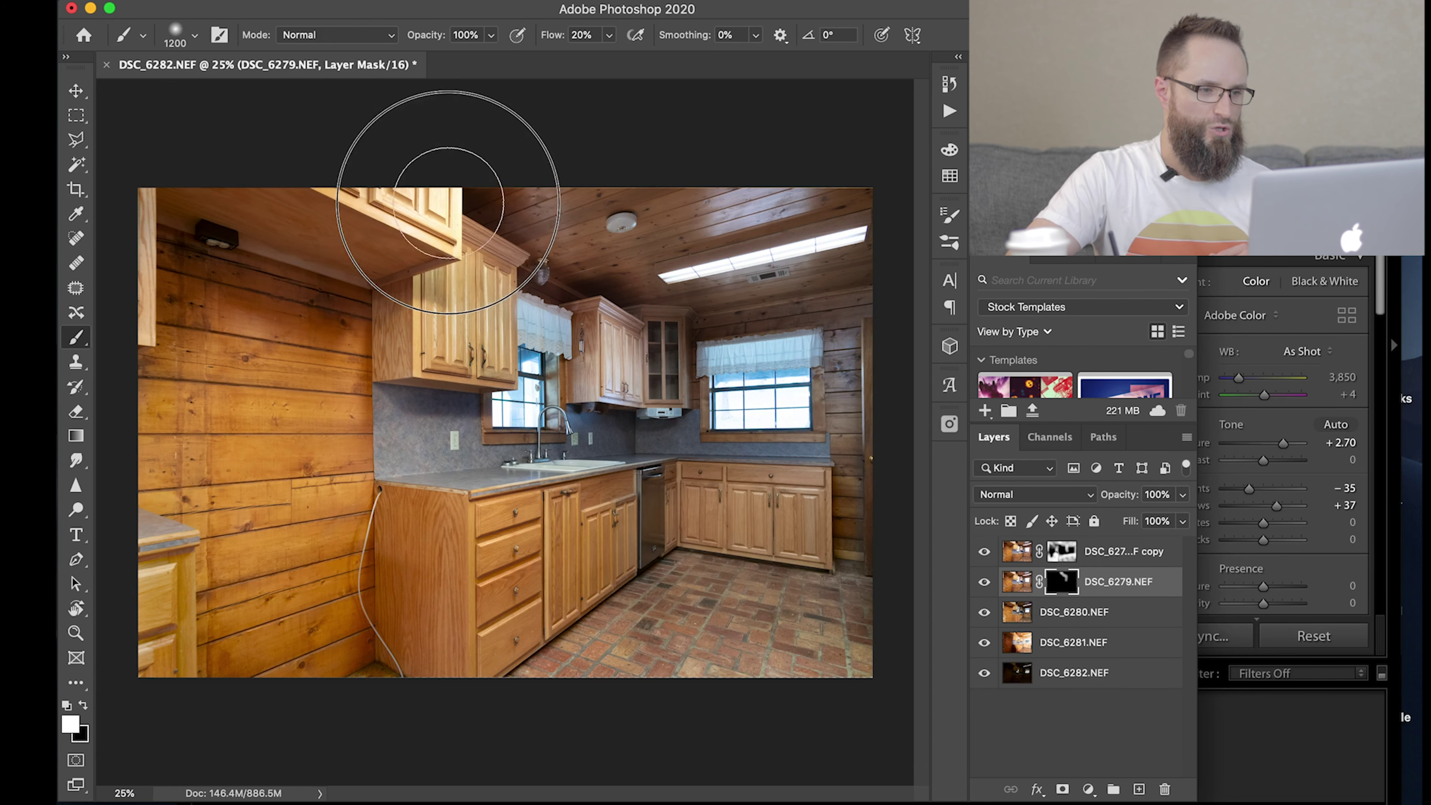
left_click_drag(434, 326, 479, 576)
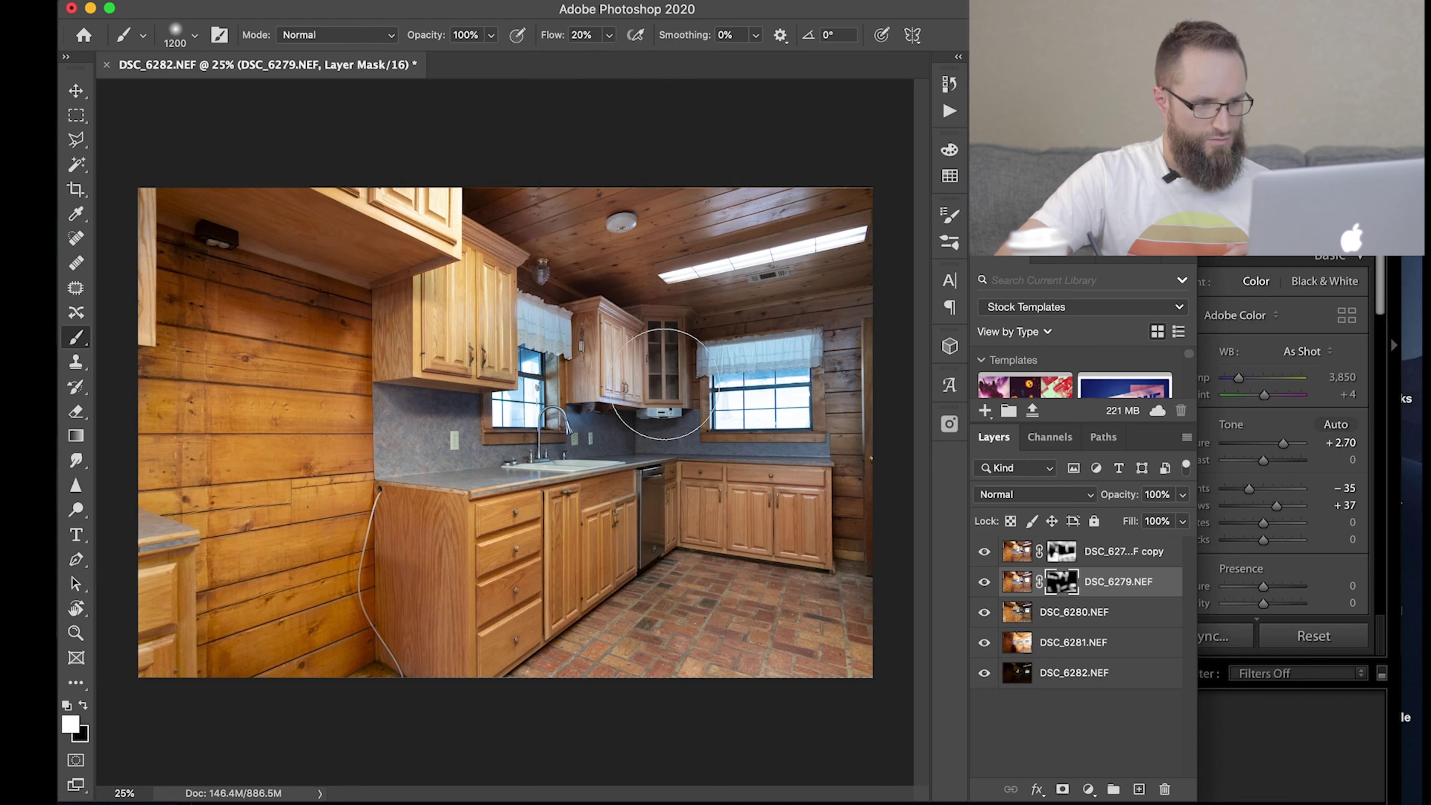
left_click_drag(524, 341, 659, 428)
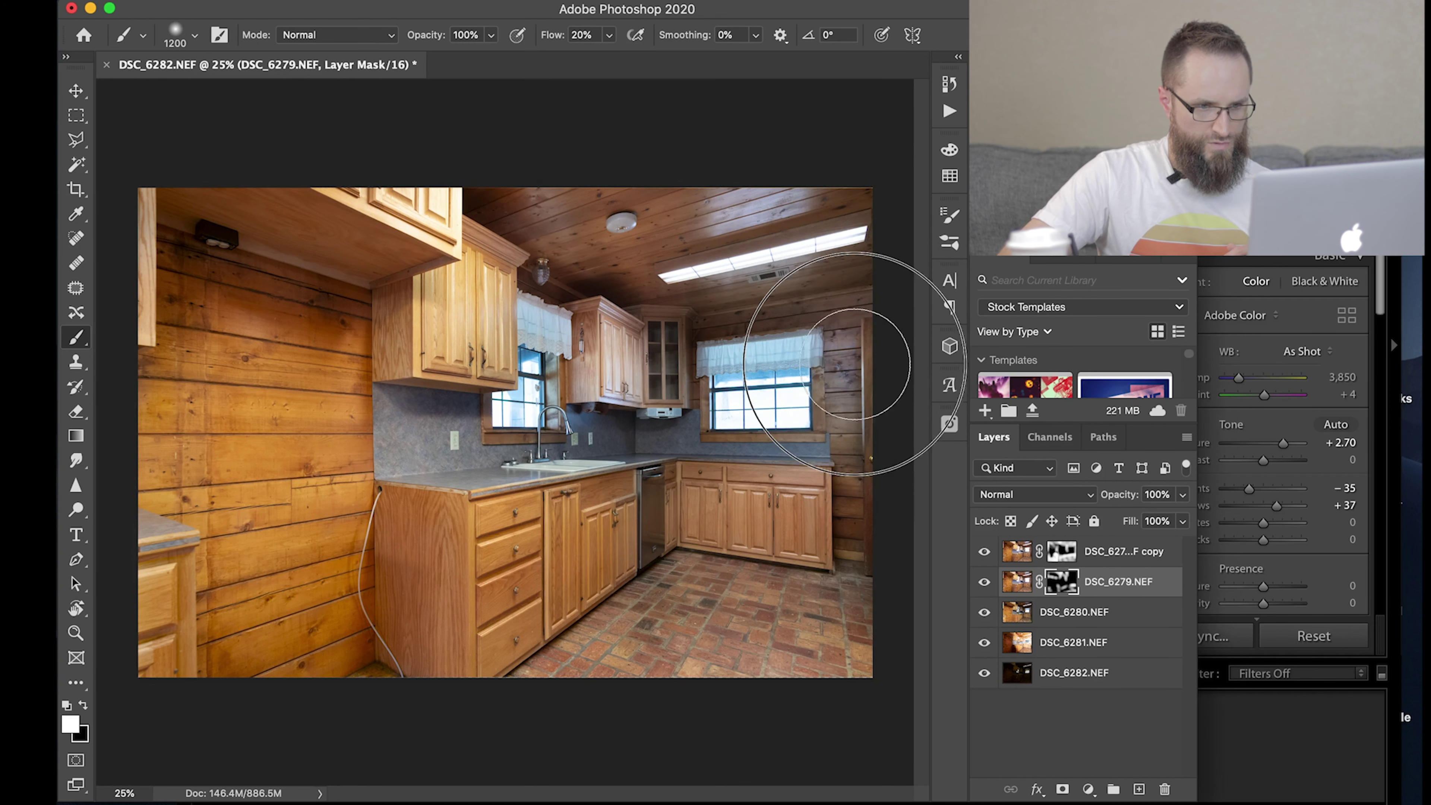
mouse_move(900, 475)
left_mouse_down()
mouse_move(880, 400)
mouse_move(898, 442)
left_mouse_up()
Select the DSC_6279 copy's mask, set the brush flow to 50%, and switch the painting colour to black and back to white.
left_click(1064, 556)
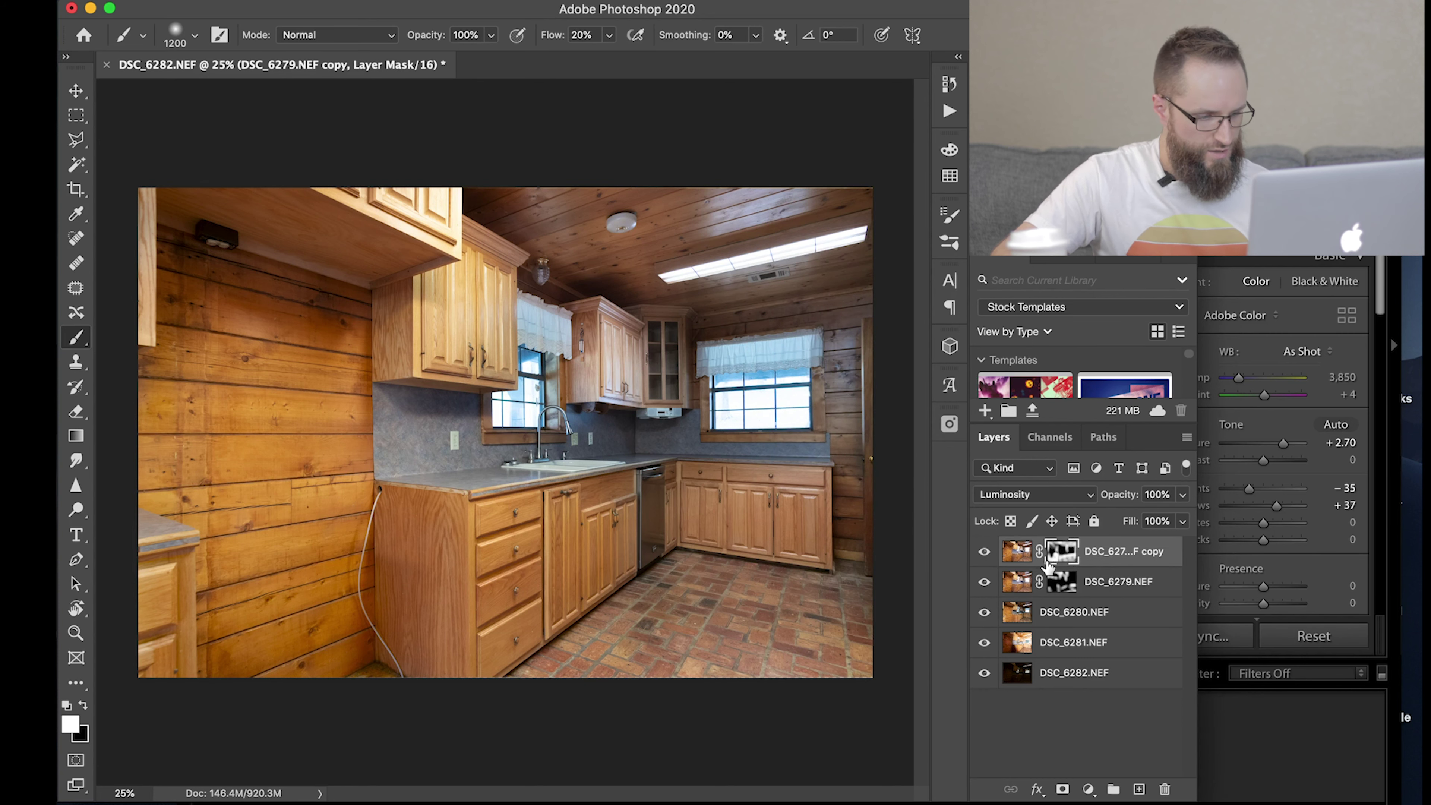
key("shift+5")
key("x")
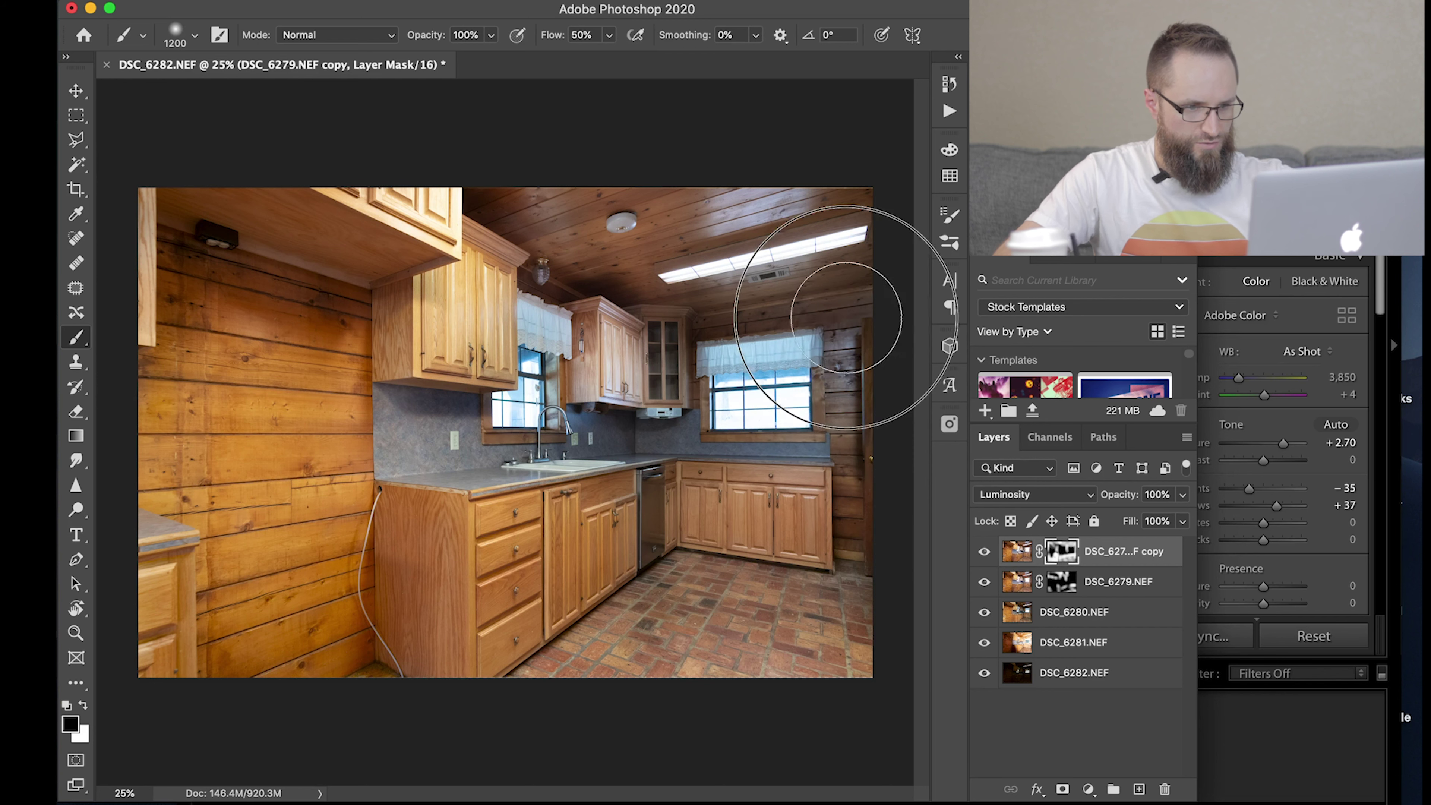
key("x")
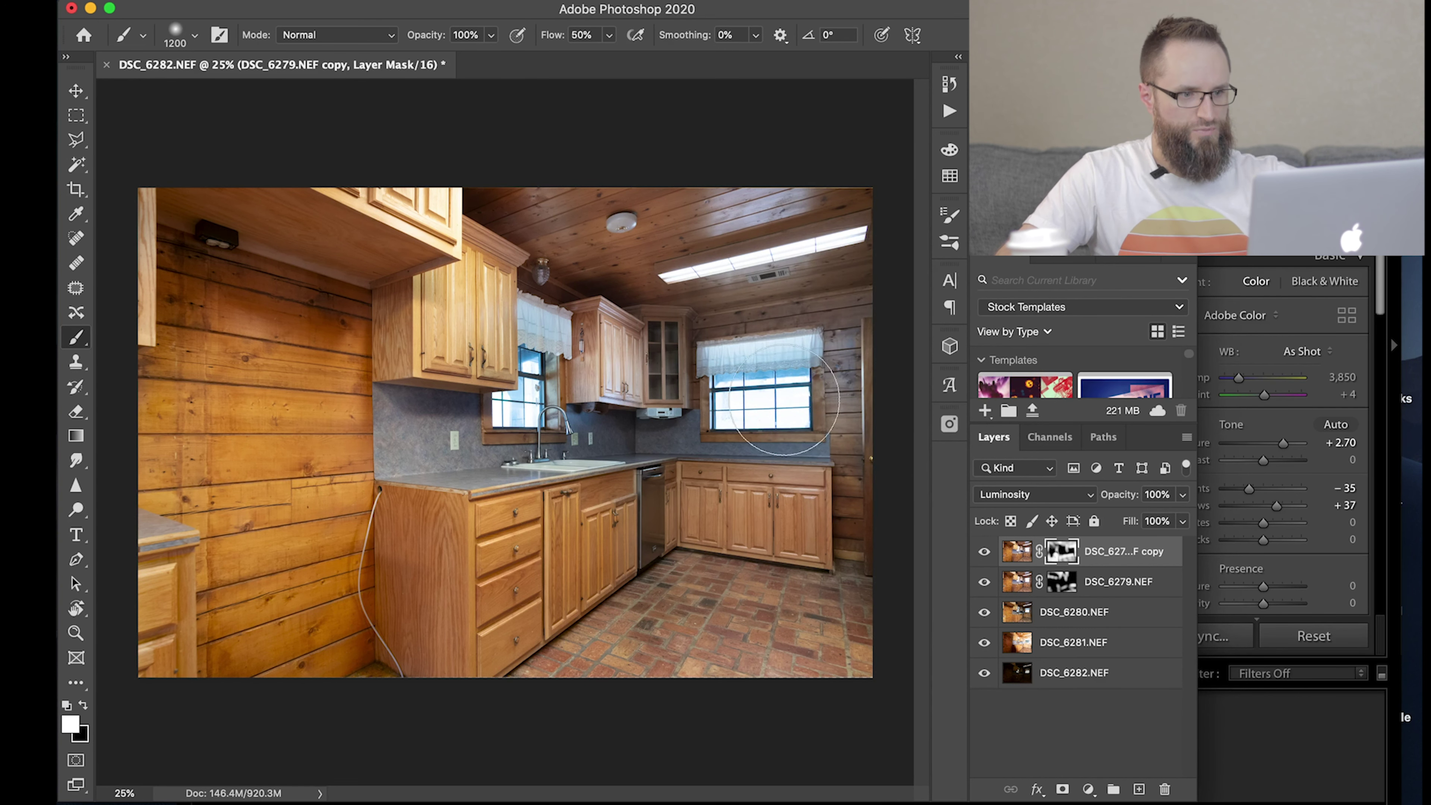
Set the brush flow to 20% and paint more white on the DSC_6279 layer's mask around the back-wall window and across the ceiling.
left_click(1068, 588)
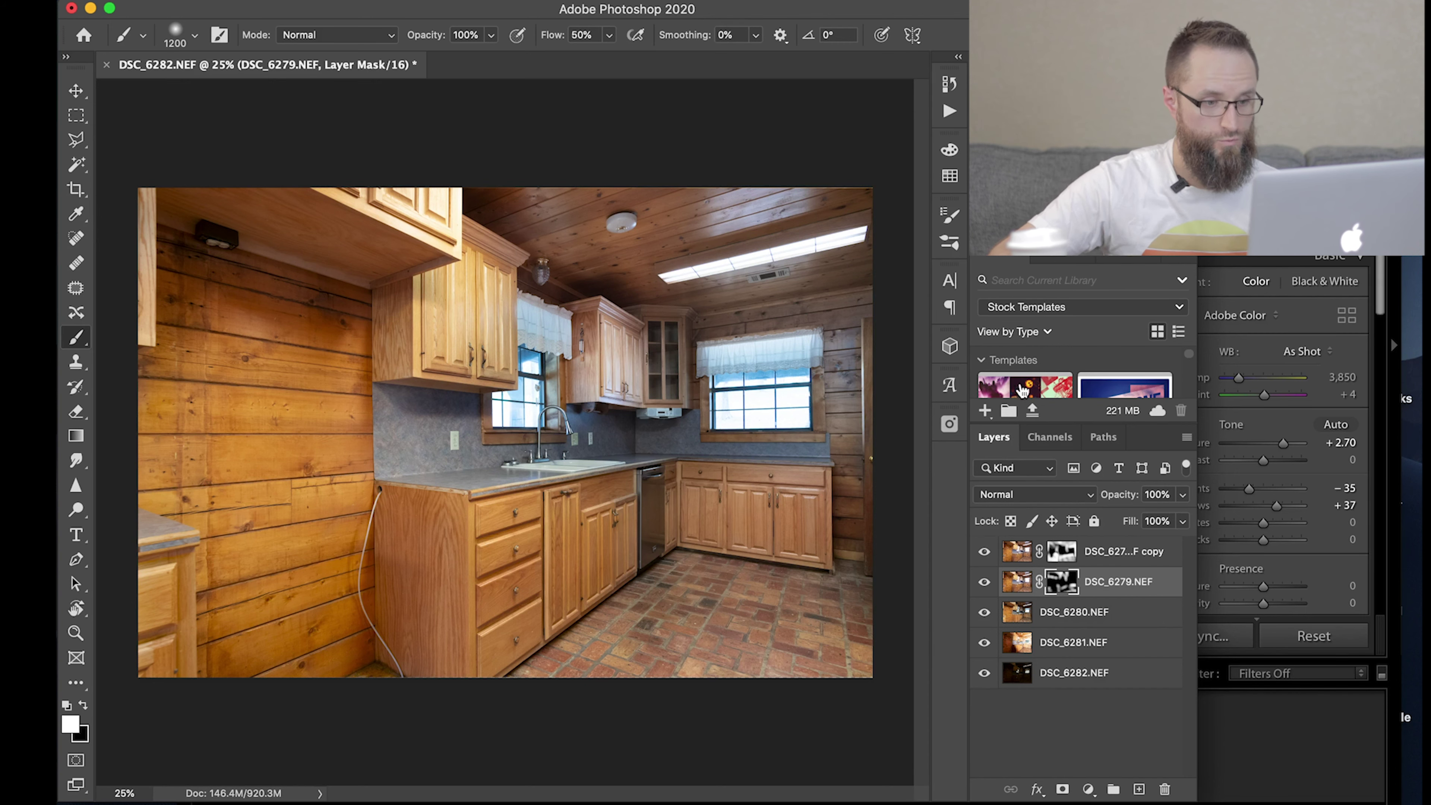
key("shift+2")
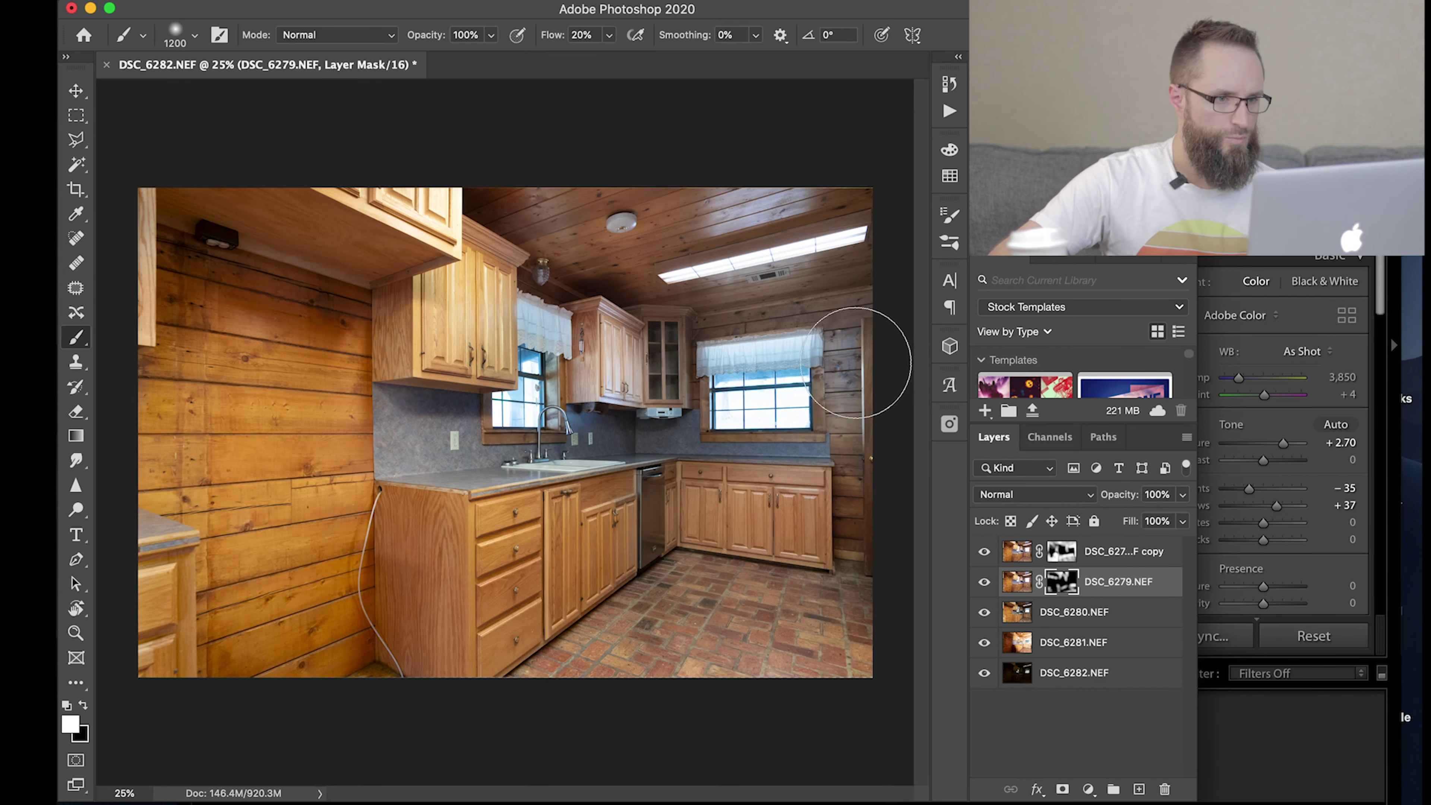
mouse_move(855, 361)
left_mouse_down()
mouse_move(878, 441)
mouse_move(862, 527)
mouse_move(866, 369)
mouse_move(847, 271)
mouse_move(726, 293)
mouse_move(828, 277)
mouse_move(847, 225)
mouse_move(837, 144)
mouse_move(888, 377)
mouse_move(869, 454)
mouse_move(755, 576)
mouse_move(527, 720)
mouse_move(432, 592)
mouse_move(421, 513)
mouse_move(383, 550)
mouse_move(344, 304)
mouse_move(360, 253)
mouse_move(372, 279)
mouse_move(383, 256)
mouse_move(272, 305)
mouse_move(208, 310)
mouse_move(223, 607)
mouse_move(153, 607)
mouse_move(182, 496)
mouse_move(122, 315)
mouse_move(415, 191)
mouse_move(549, 240)
mouse_move(660, 160)
left_mouse_up()
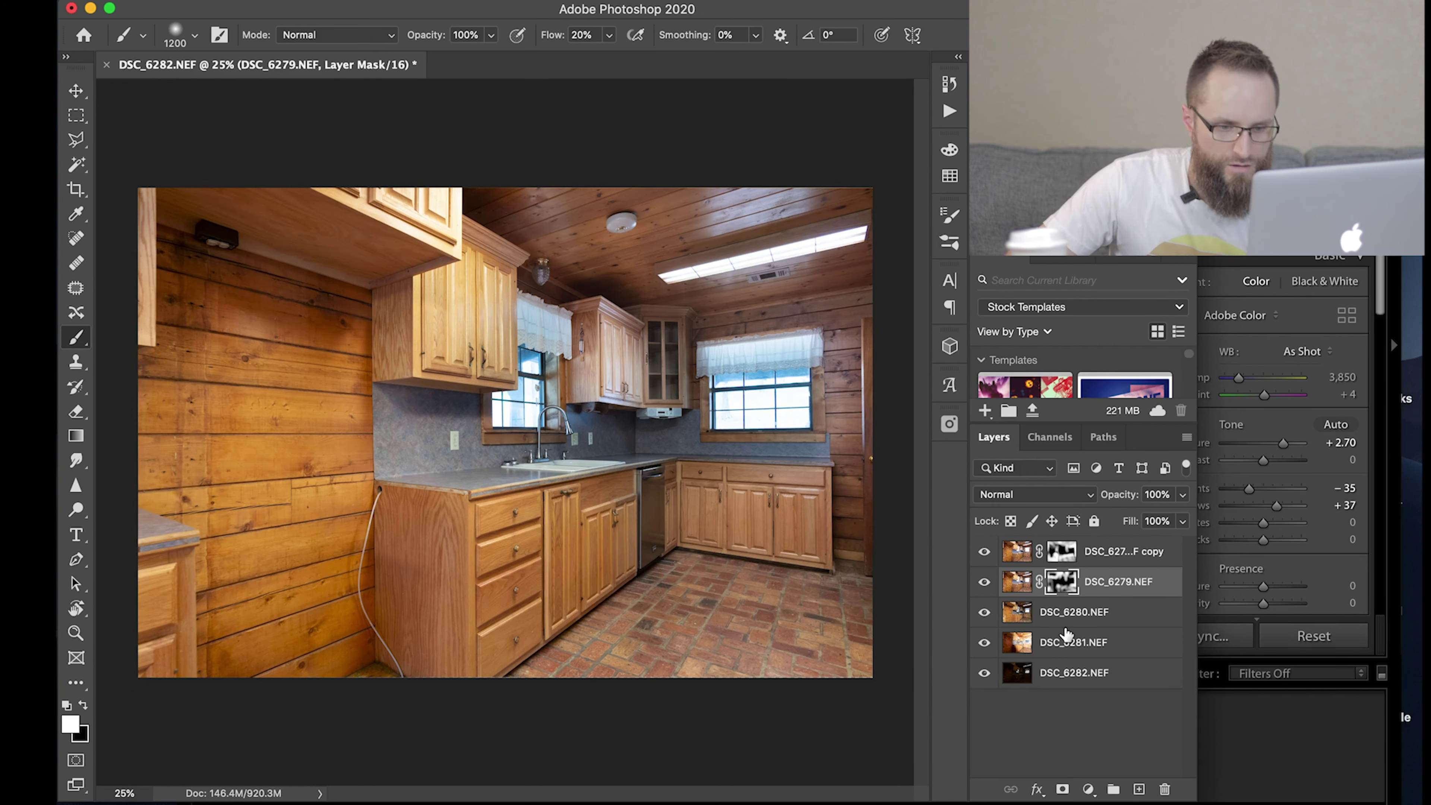
Move the DSC_6281 and DSC_6282 layers together to the top of the layer stack and hide DSC_6282.
left_click(1056, 644)
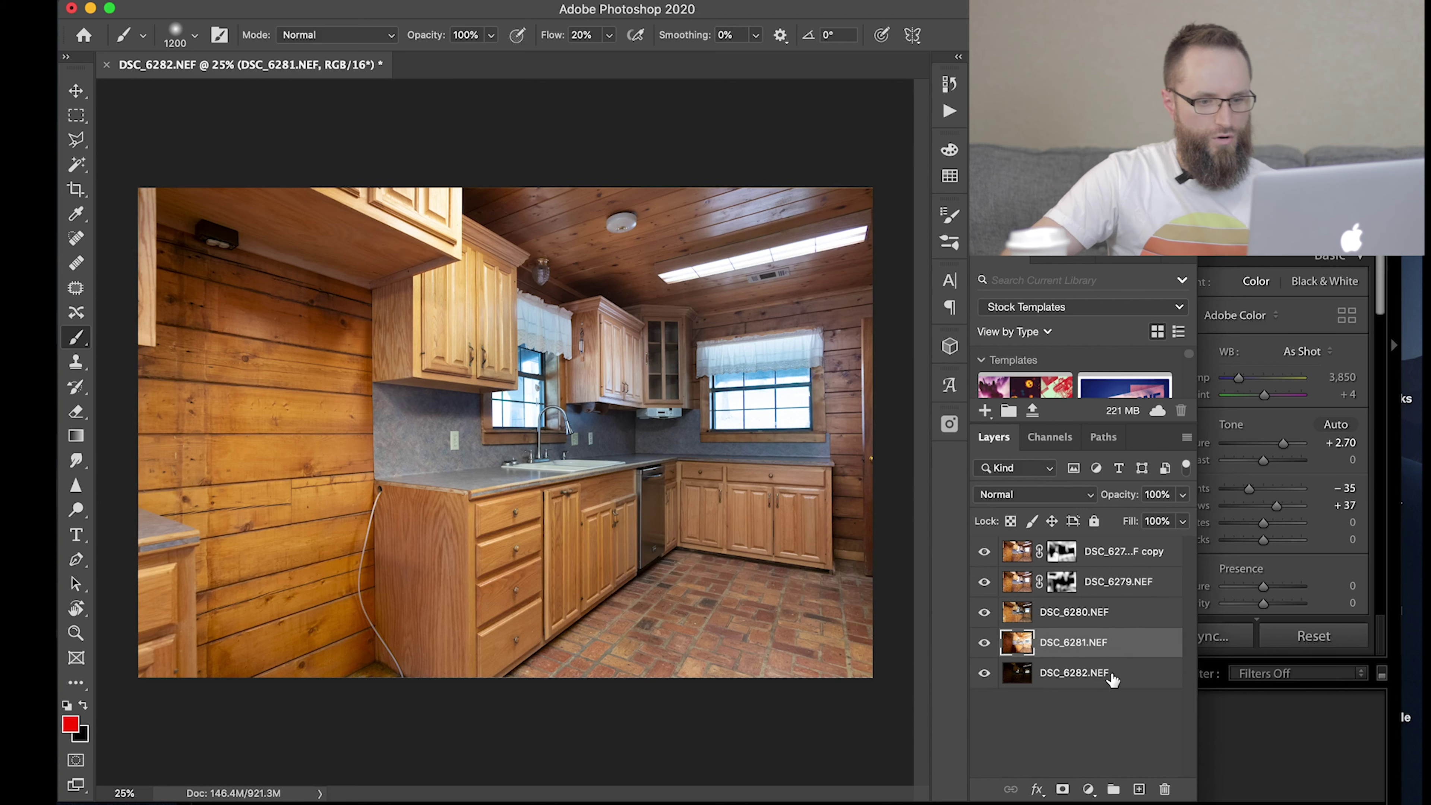
left_click(1131, 672, "shift")
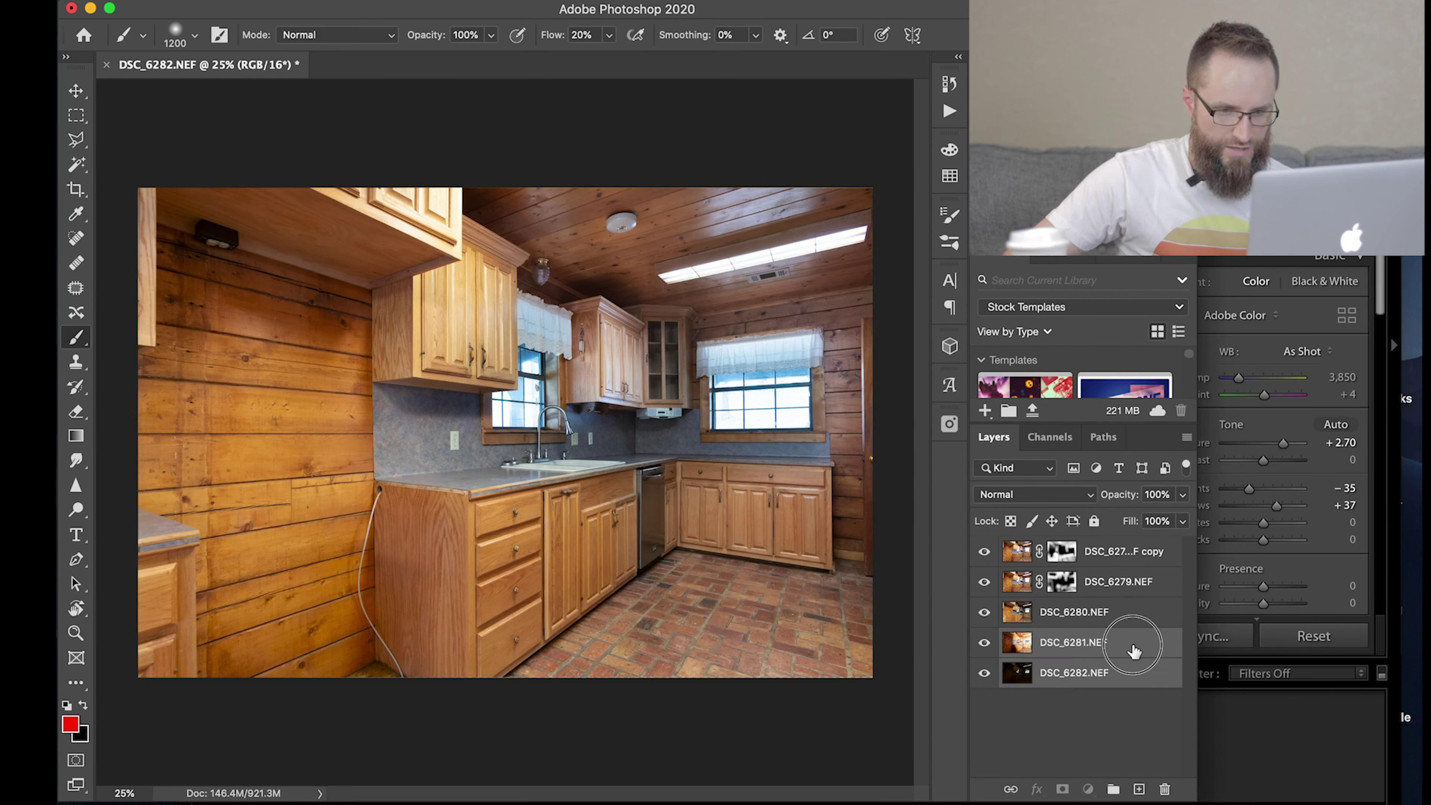
left_click_drag(1134, 651, 1124, 540)
left_click(984, 583)
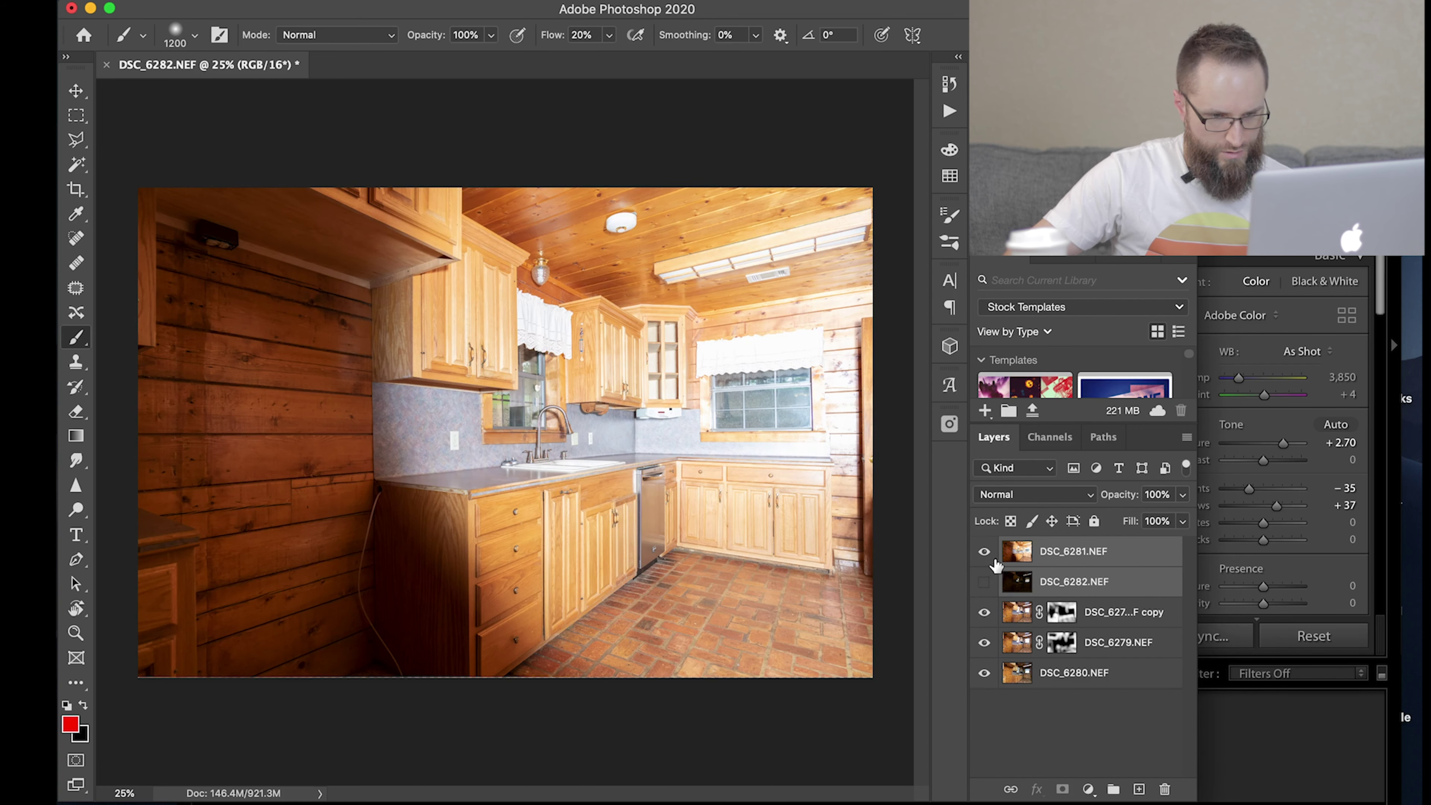
Add a black mask to the DSC_6281 layer and set its blend mode to Darken.
left_click(1132, 560)
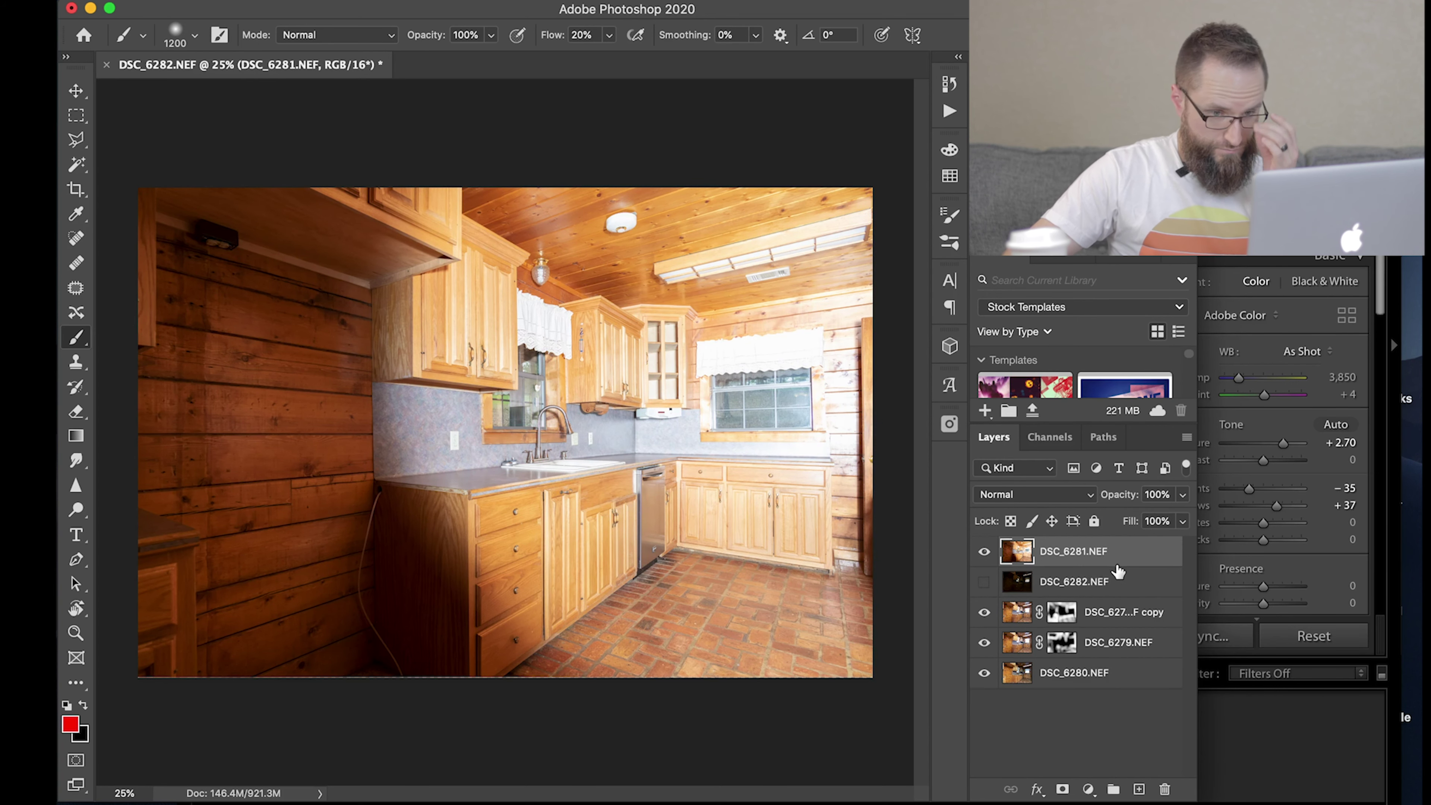
left_click(1063, 789, "alt")
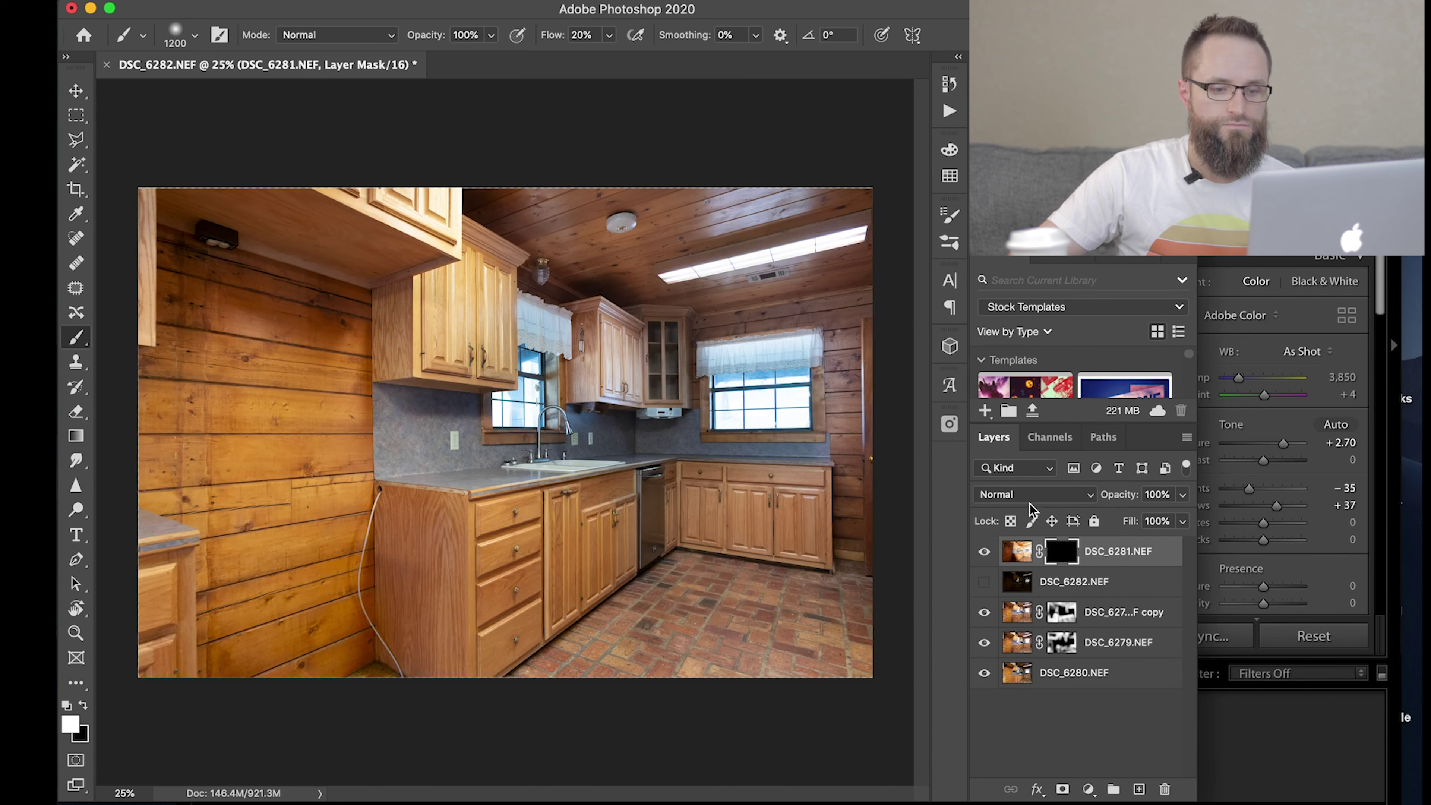
left_click(1053, 495)
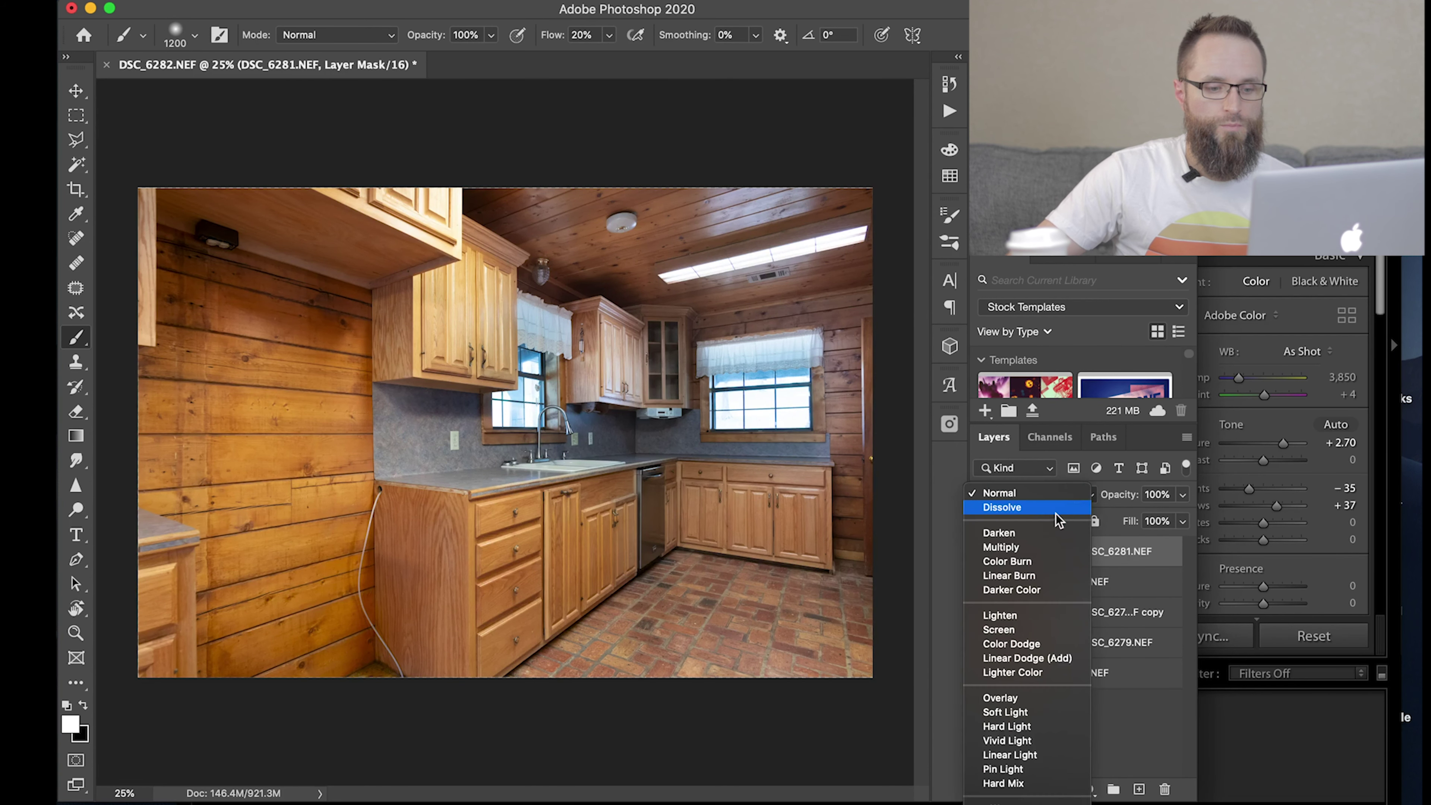
left_click(1039, 532)
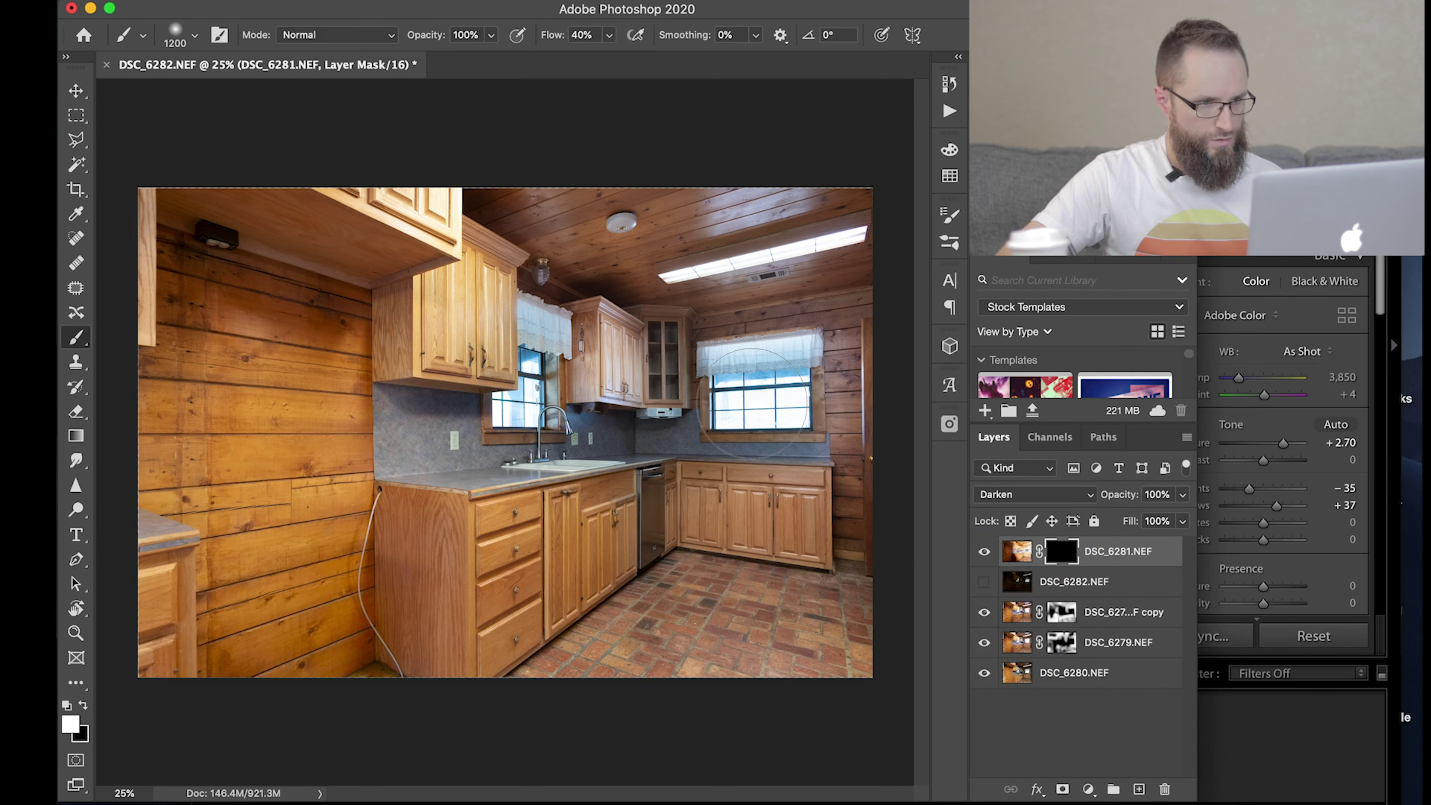
Paint white on the DSC_6281 mask over both windows with a 500-pixel brush at 50% flow.
key("shift+5")
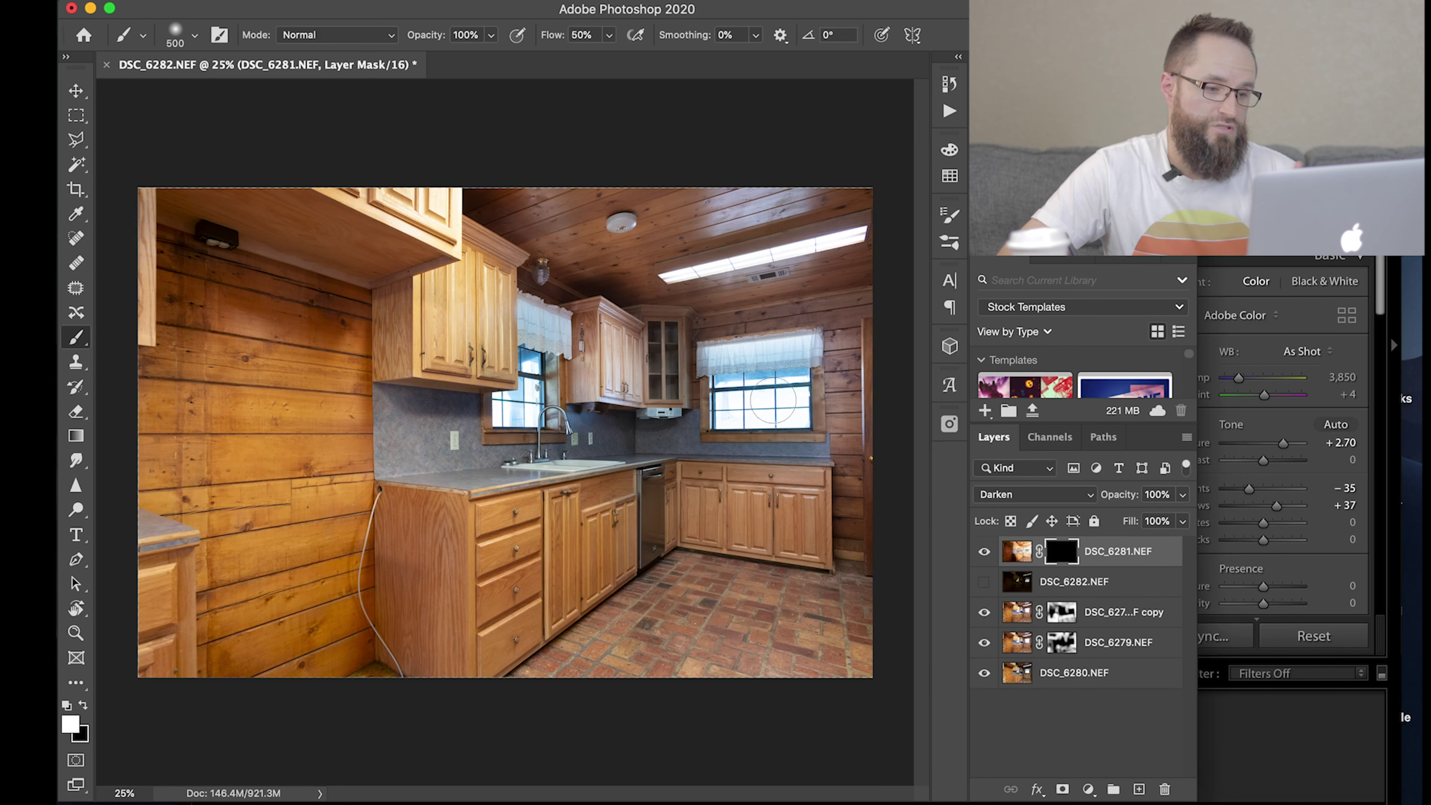
mouse_move(735, 417)
left_mouse_down()
mouse_move(792, 428)
mouse_move(799, 387)
mouse_move(730, 394)
mouse_move(770, 422)
mouse_move(806, 402)
mouse_move(805, 420)
mouse_move(726, 390)
mouse_move(718, 434)
mouse_move(773, 421)
mouse_move(801, 391)
mouse_move(791, 445)
left_mouse_up()
mouse_move(525, 367)
left_mouse_down()
mouse_move(530, 395)
mouse_move(518, 414)
mouse_move(507, 403)
mouse_move(541, 496)
left_mouse_up()
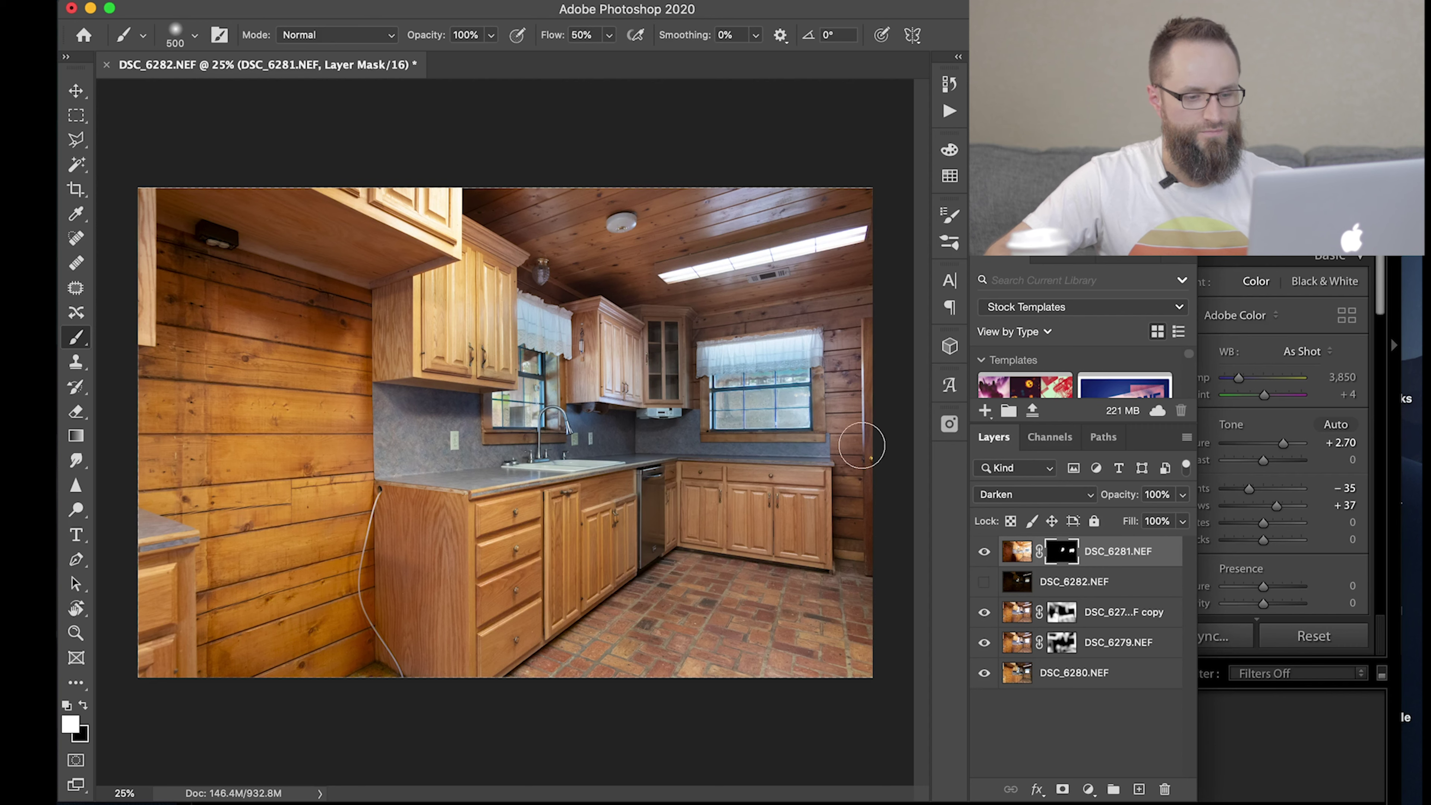
Hide the DSC_6281 layer, show DSC_6282, and add a black mask to DSC_6282.
left_click(986, 552)
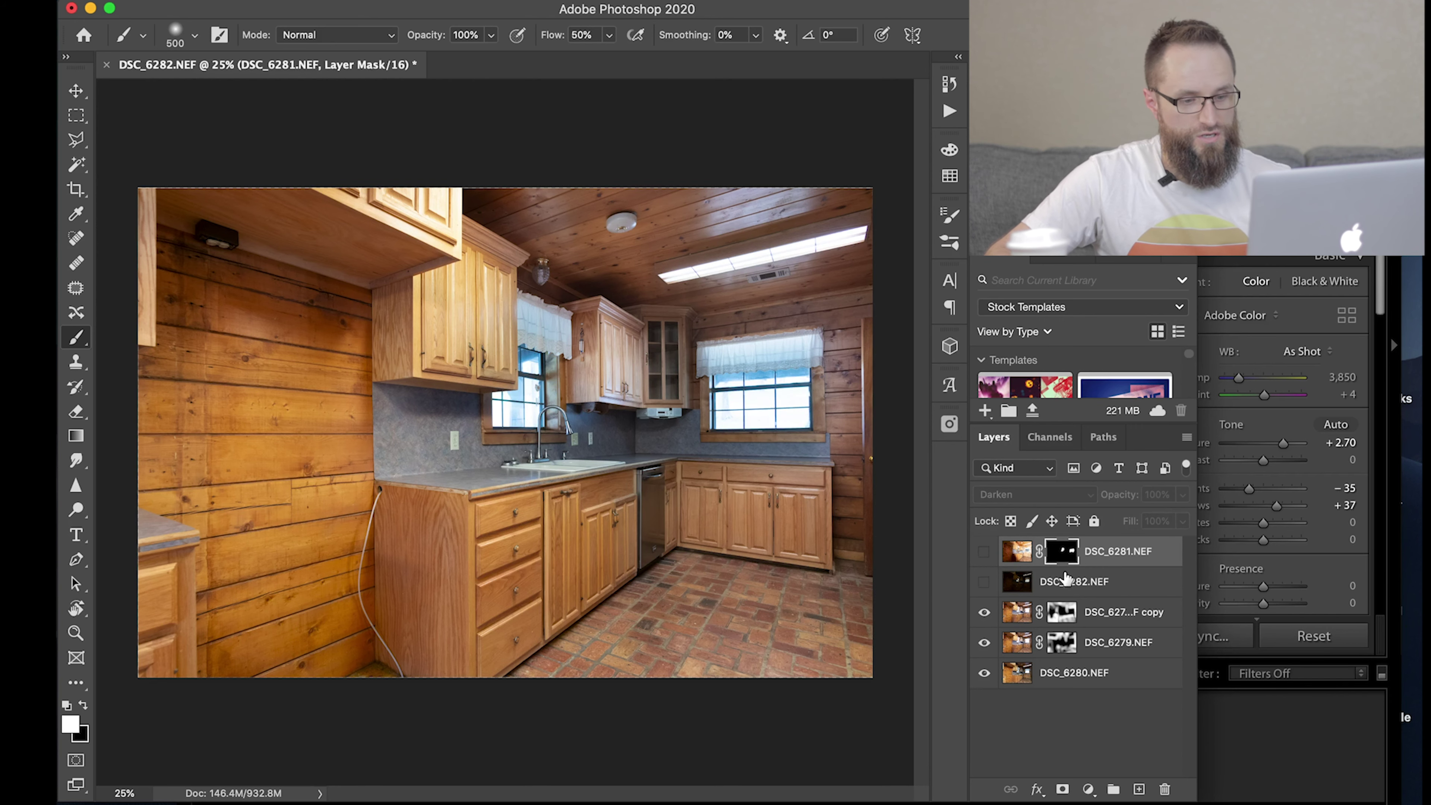
left_click(1067, 584)
left_click(987, 582)
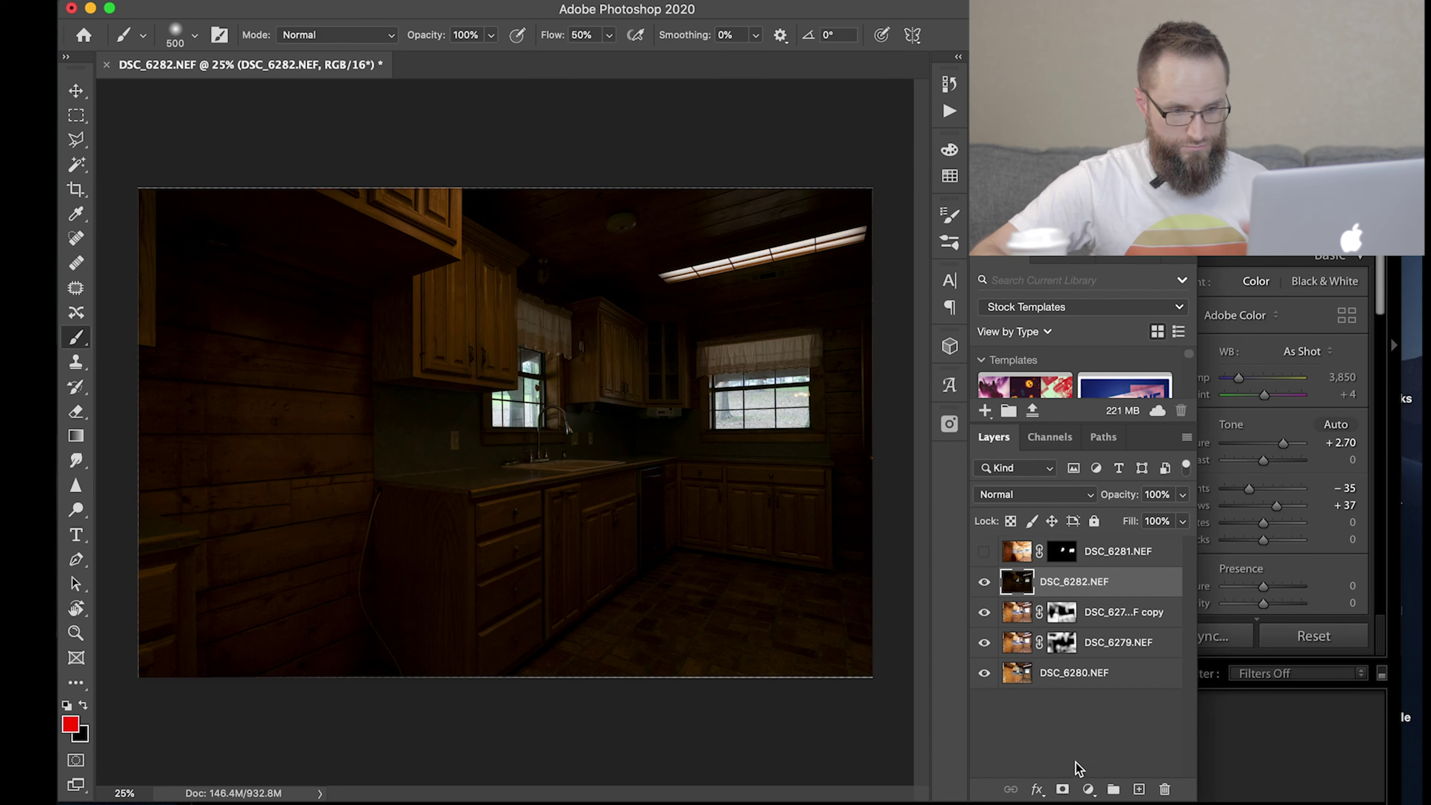
left_click(1063, 789, "alt")
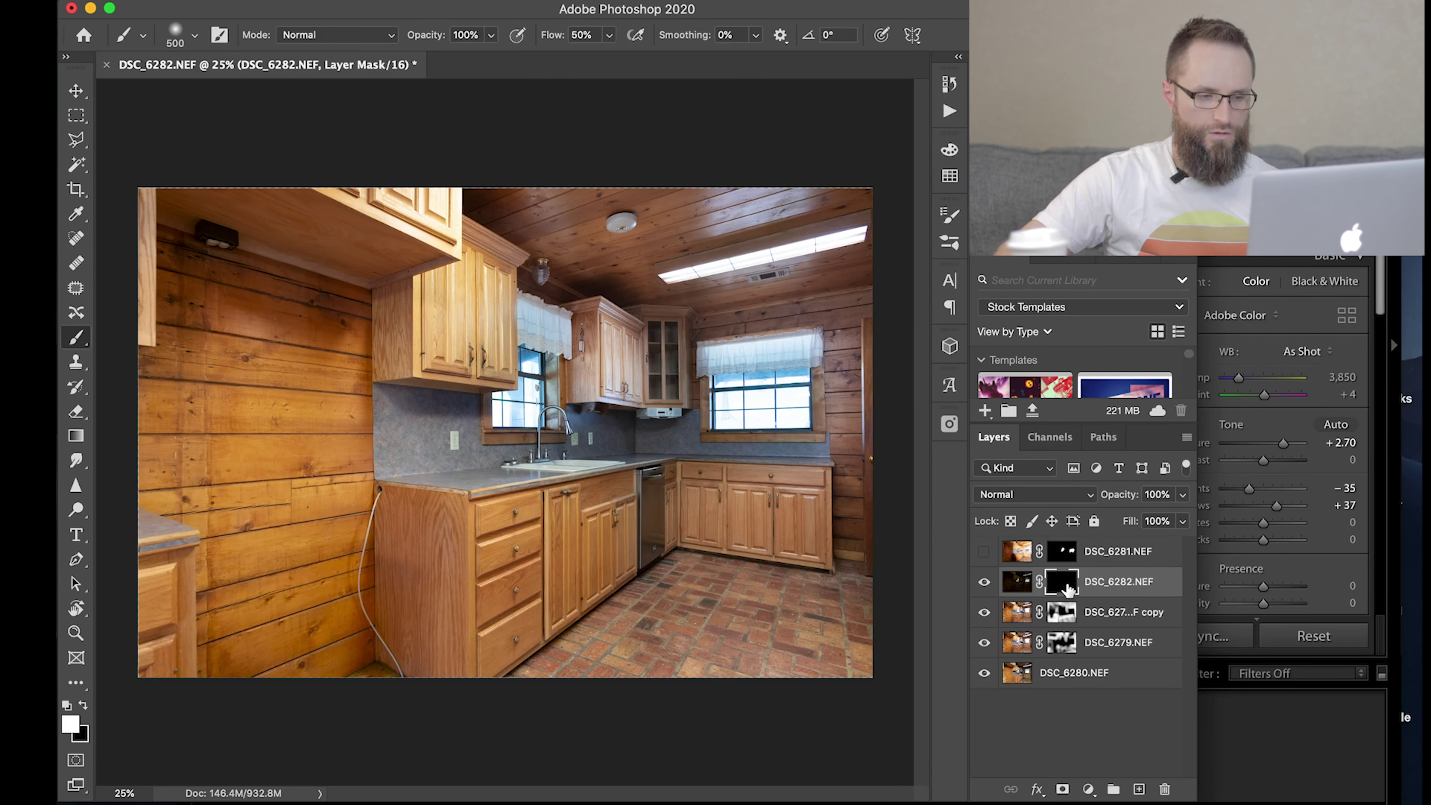
Start a Polygonal Lasso outline at the valance's lower edge on the back-wall window, removing misplaced points.
key("z")
mouse_move(744, 426)
left_mouse_down()
mouse_move(824, 393)
mouse_move(687, 499)
mouse_move(675, 486)
left_mouse_up()
key("b")
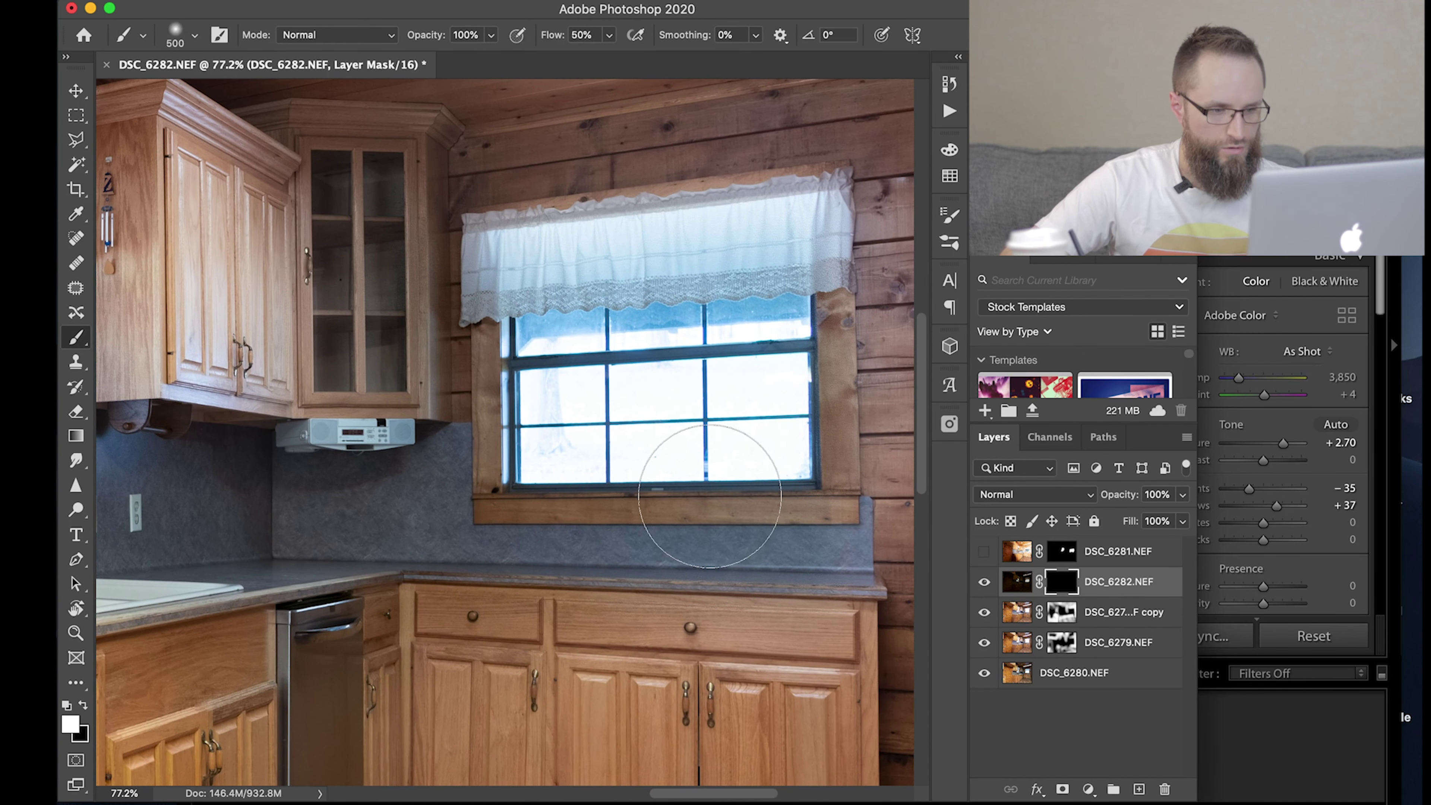
key("l")
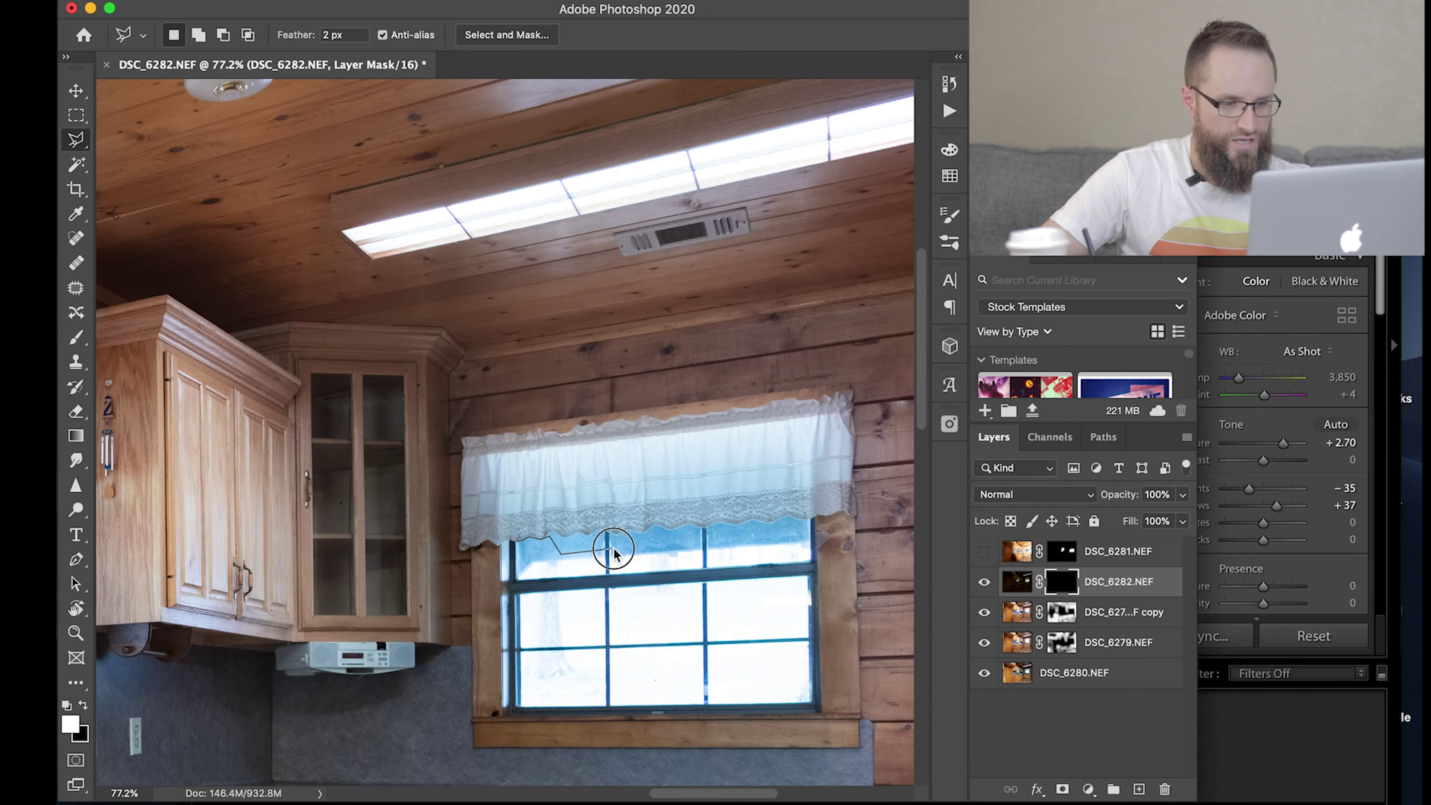
left_click(629, 562)
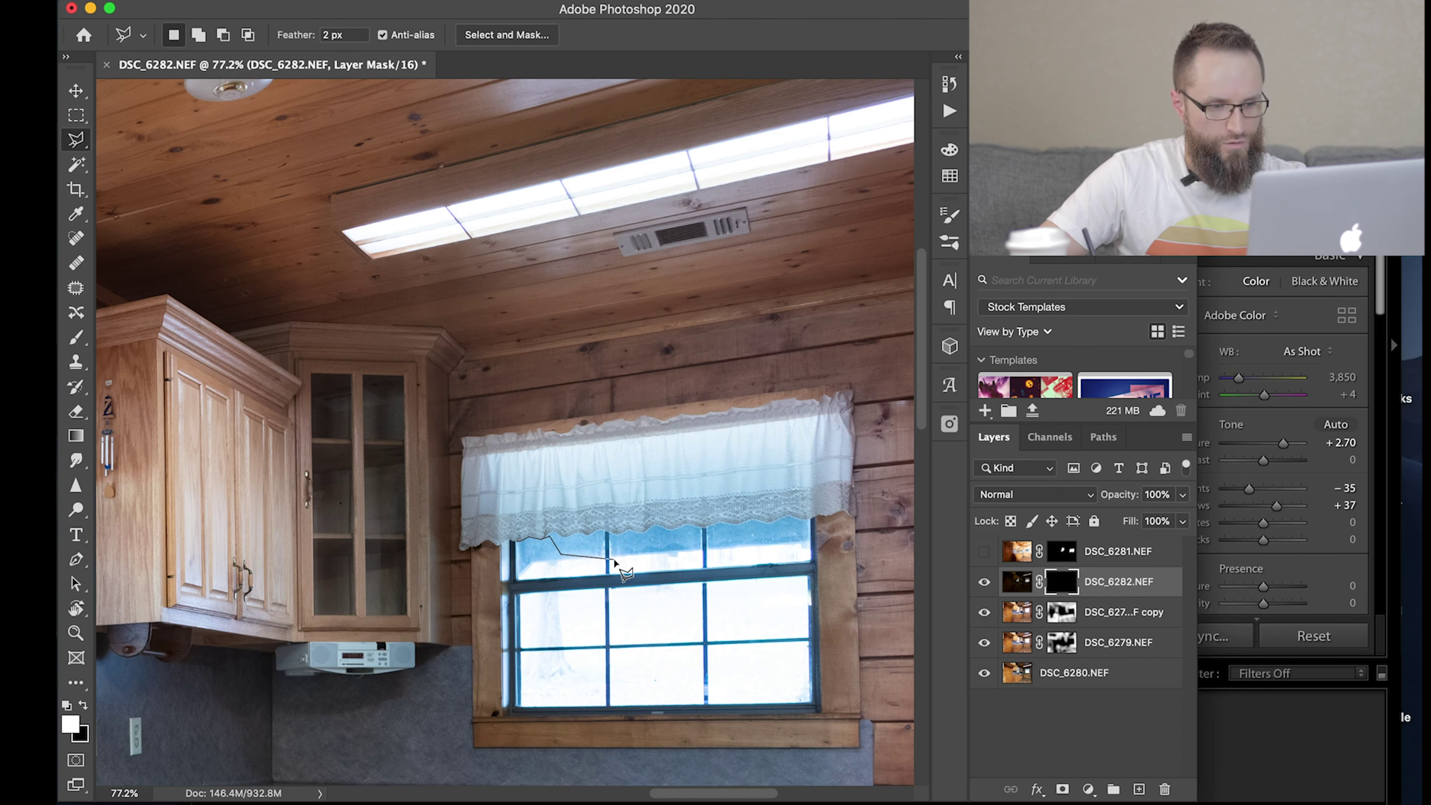
left_click(549, 539)
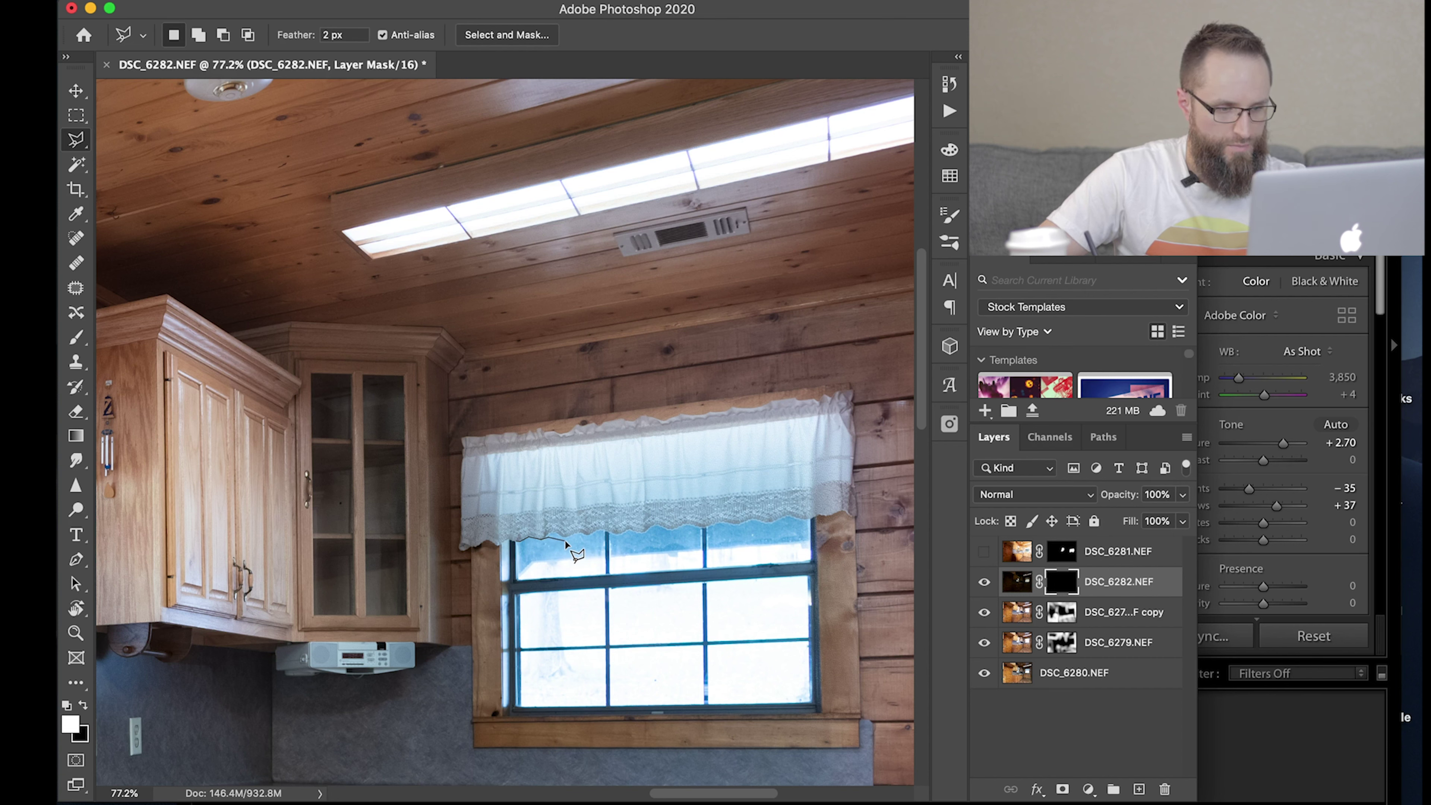
left_click(588, 532)
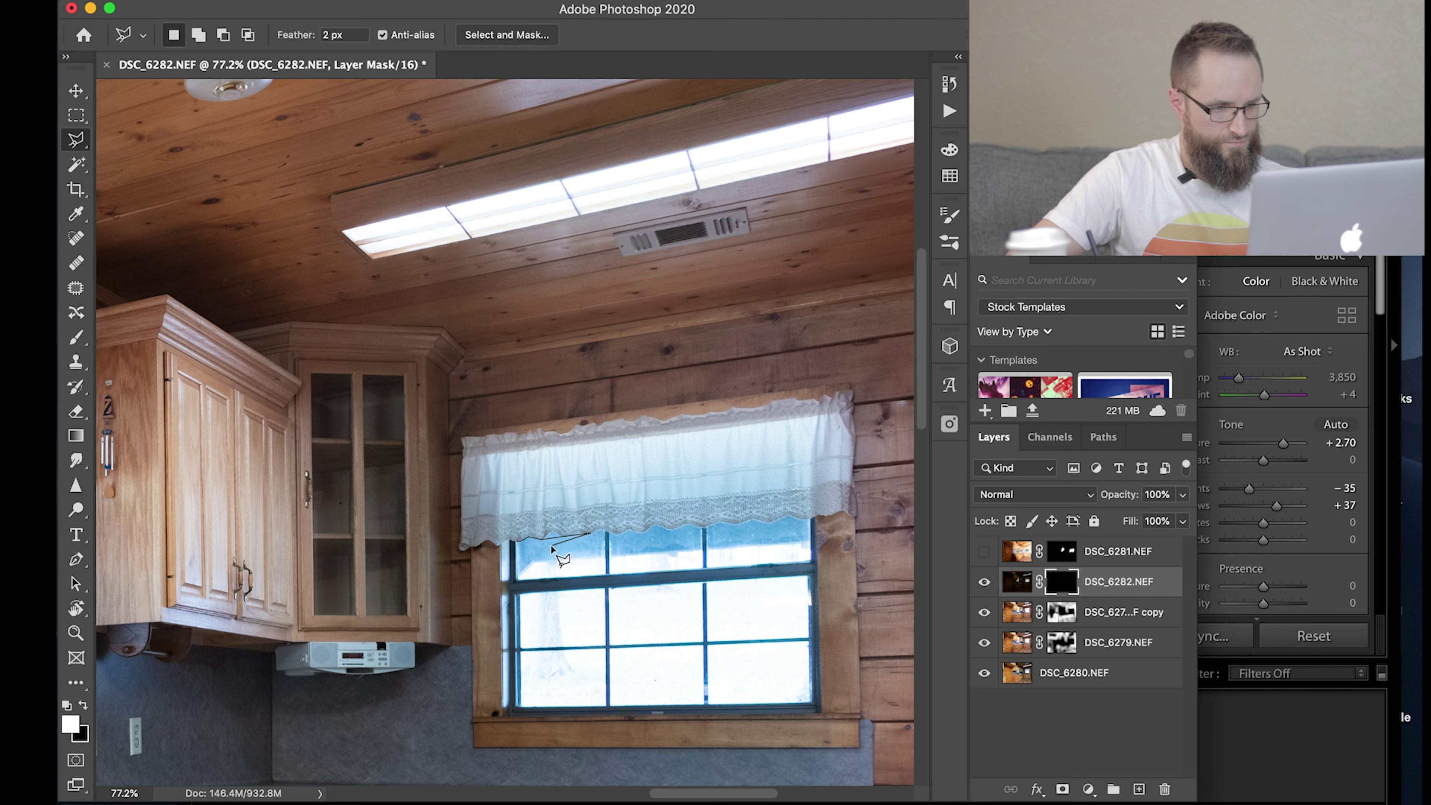
key("BackSpace")
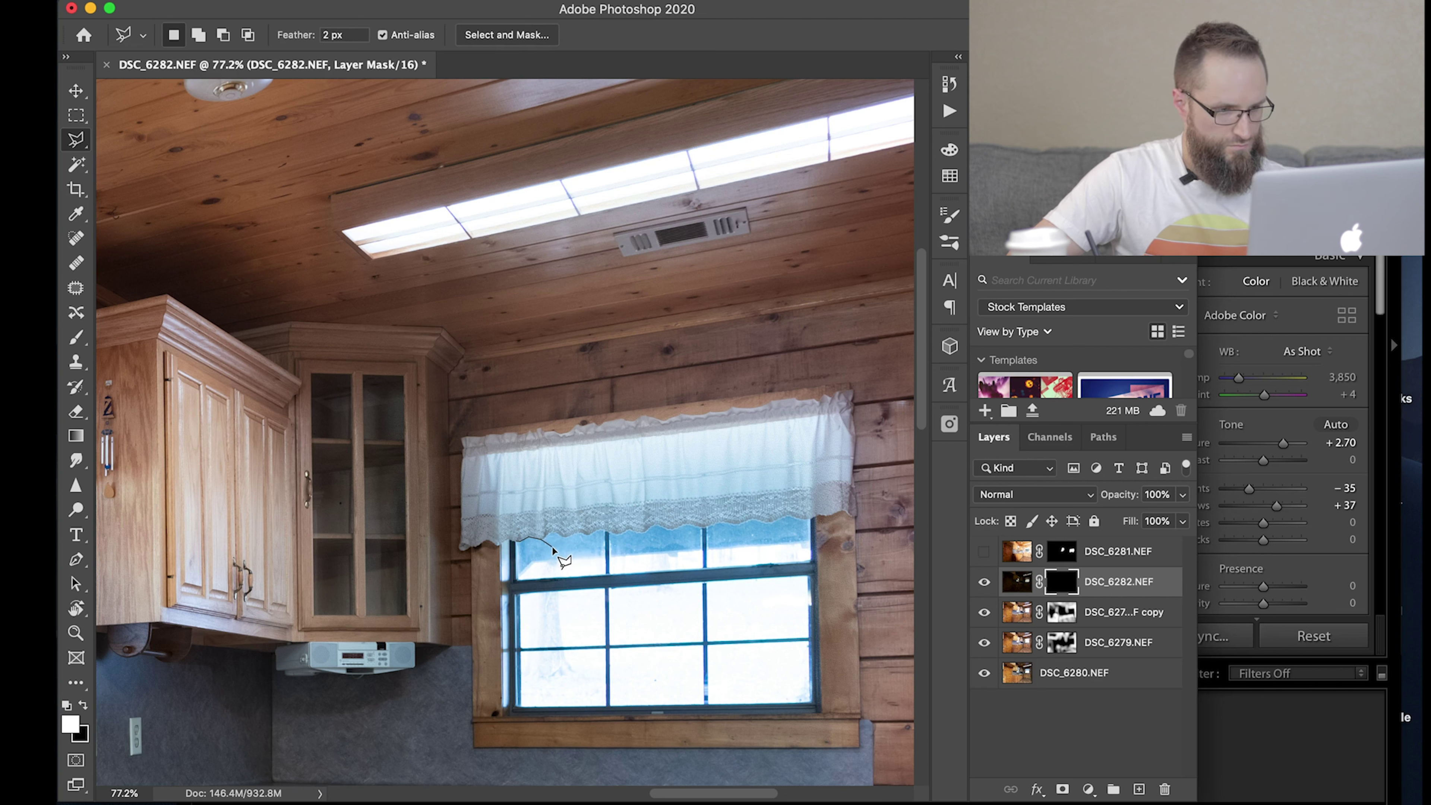
Trace the valance's scalloped lower edge and close the Polygonal Lasso selection around the back-wall window's upper panes.
left_click(546, 538)
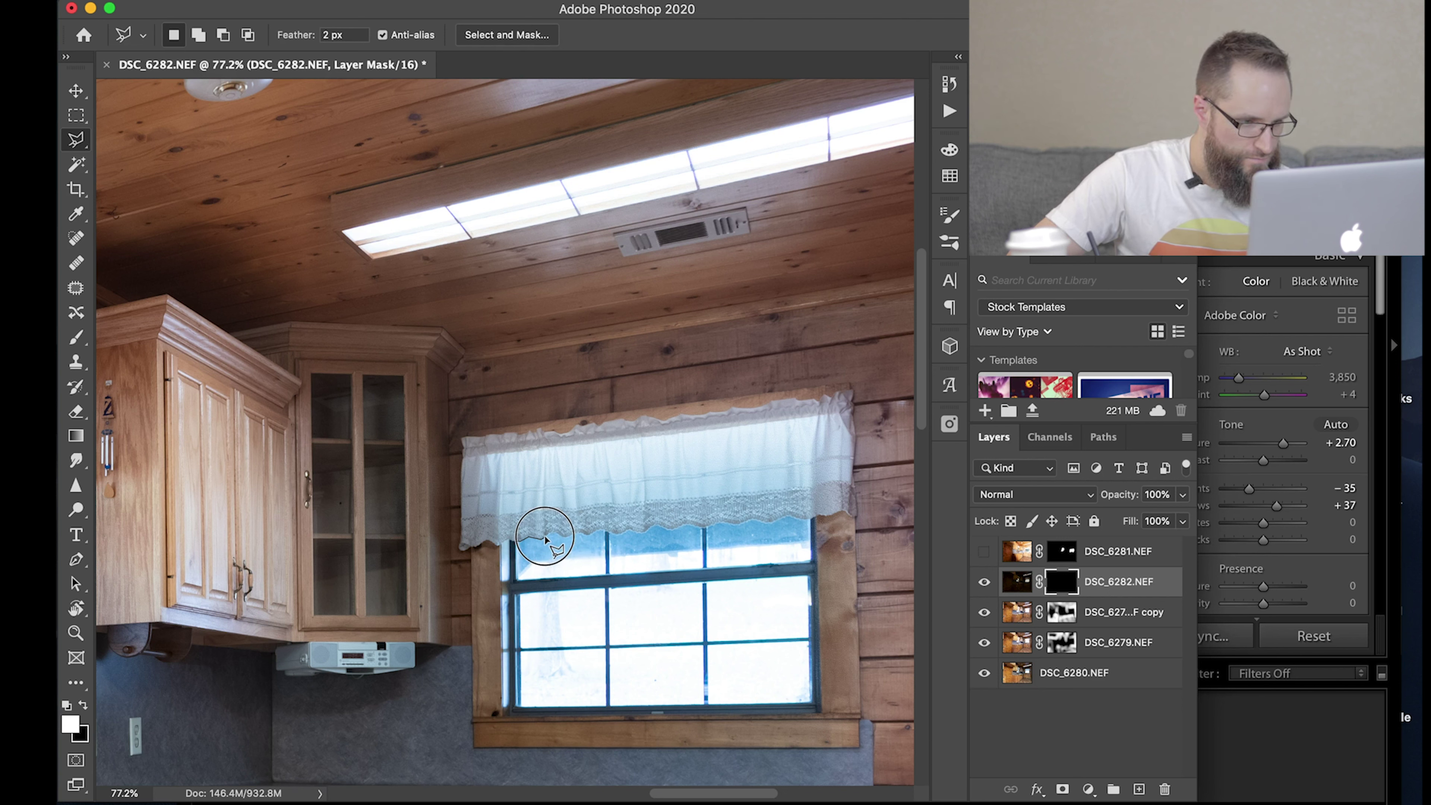
left_click(564, 538)
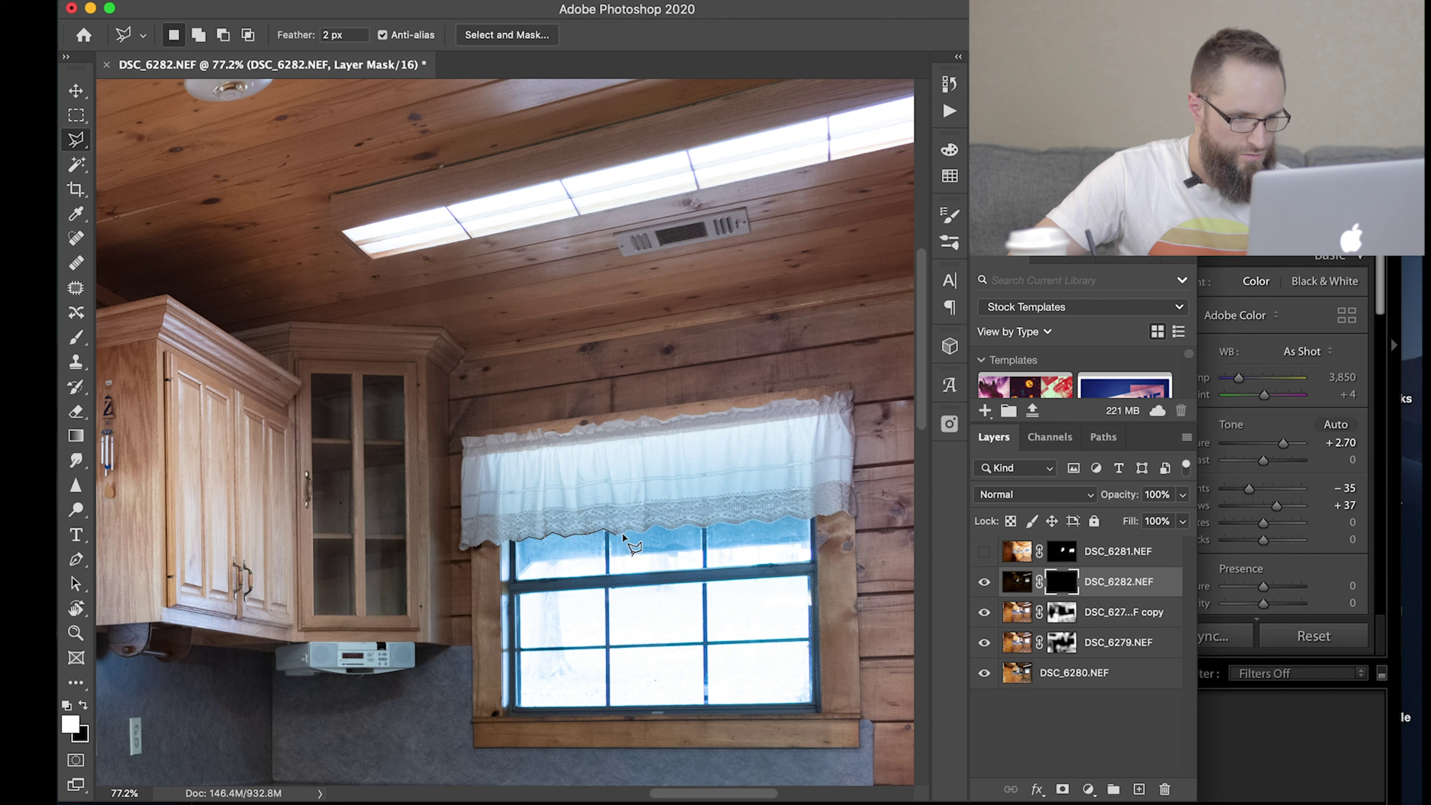
left_click(635, 530)
left_click(652, 525)
left_click(670, 528)
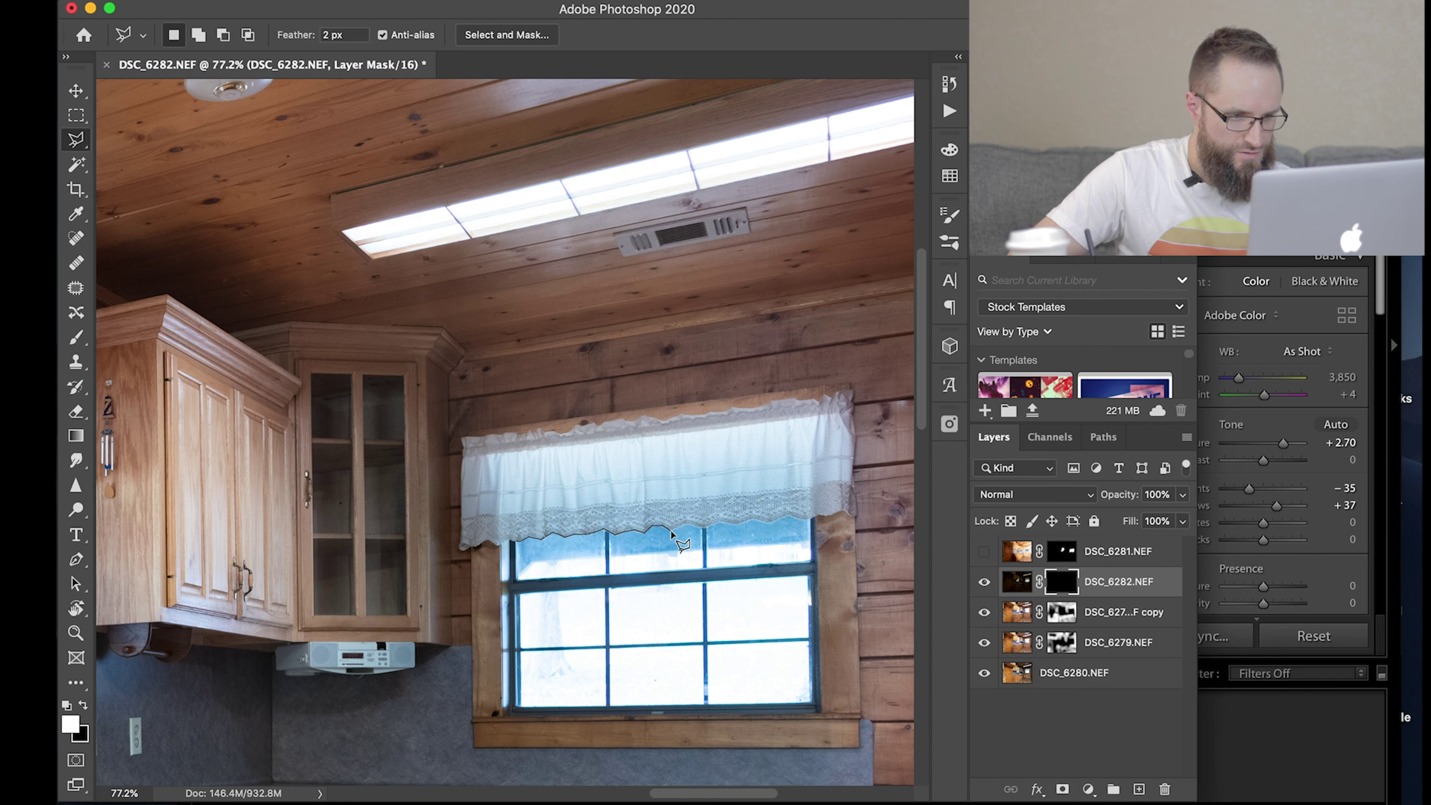
left_click(689, 525)
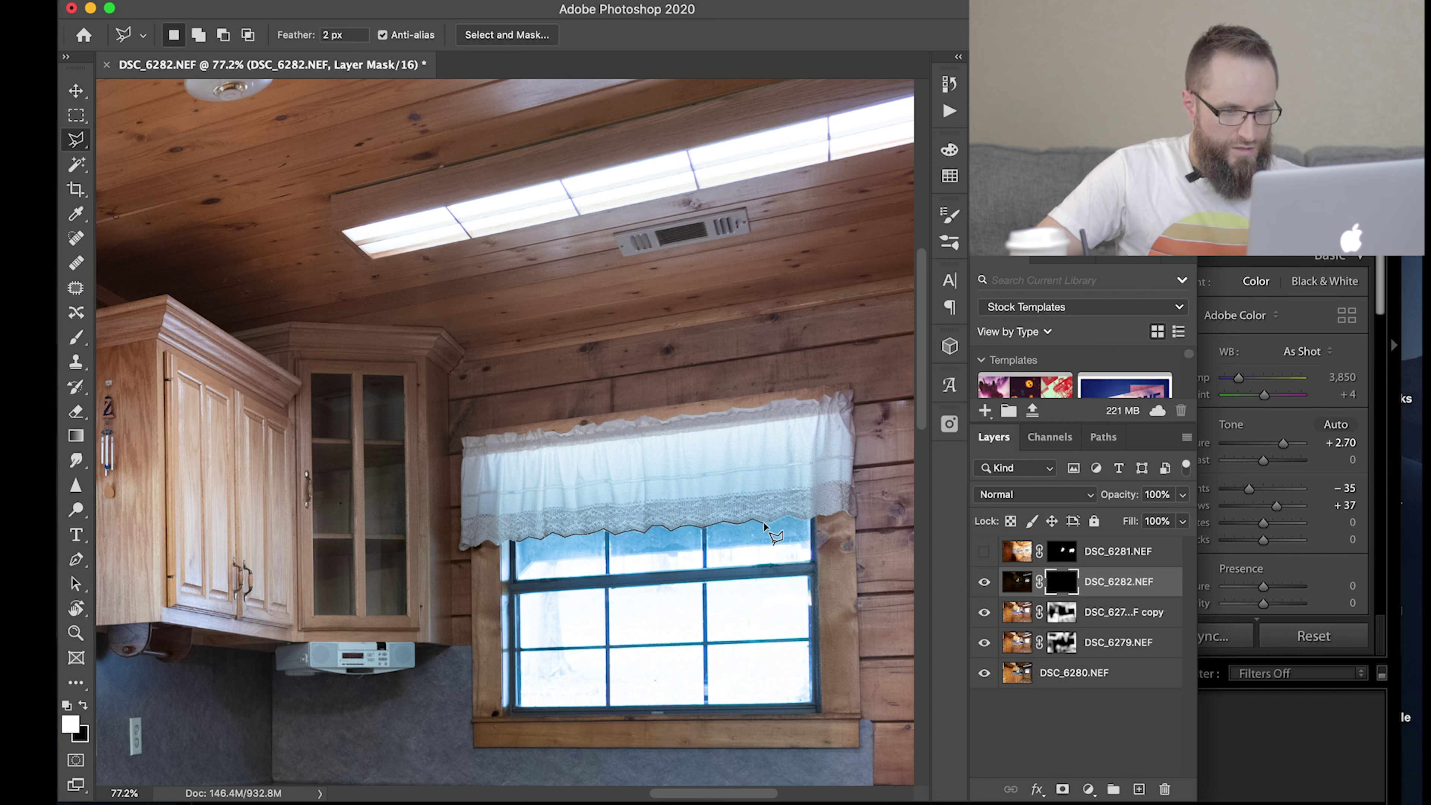
left_click(781, 519)
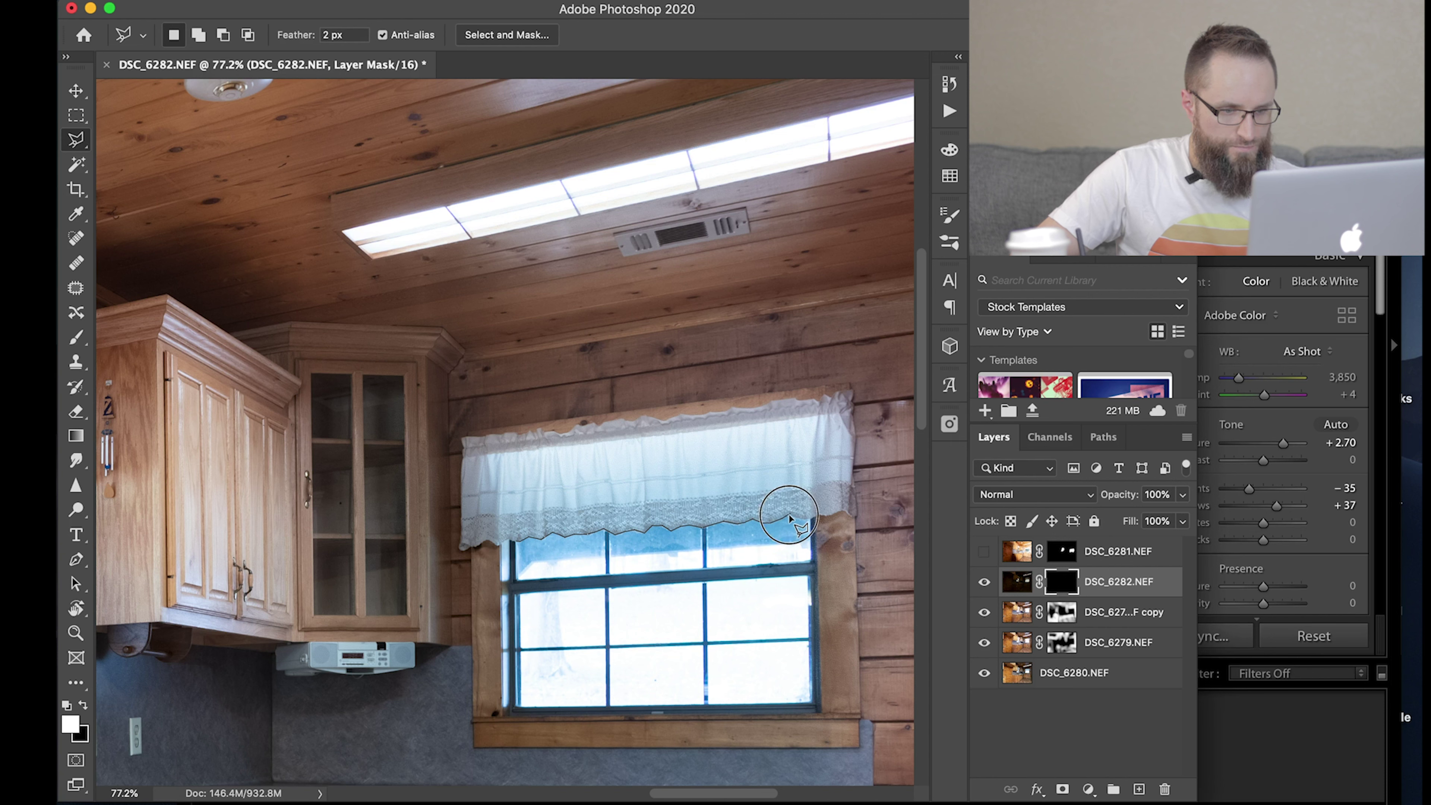
left_click(812, 563)
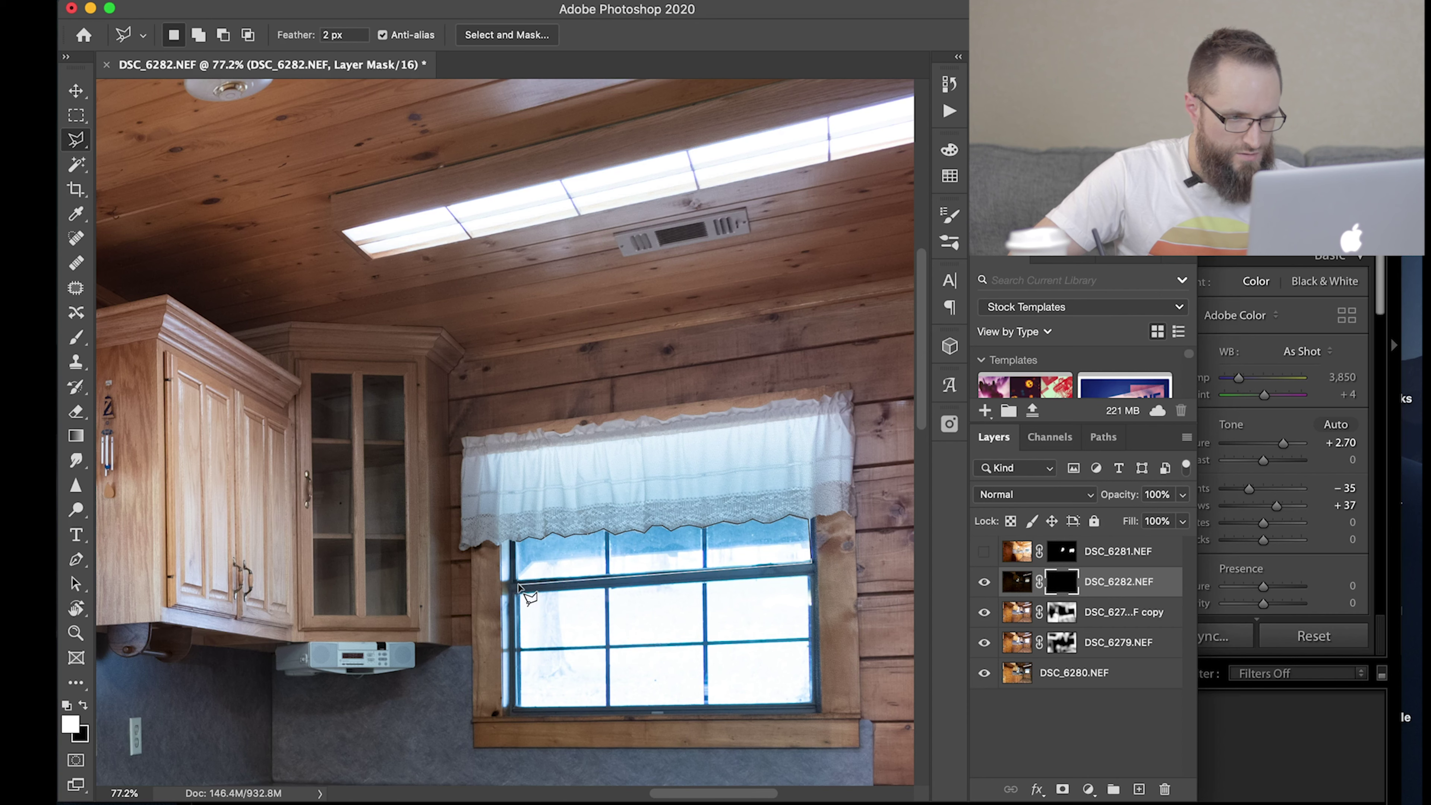
double_click(518, 581)
Paint white on the DSC_6282 mask inside the upper-pane selection with the 500-pixel brush at 50% flow, and deselect.
key("b")
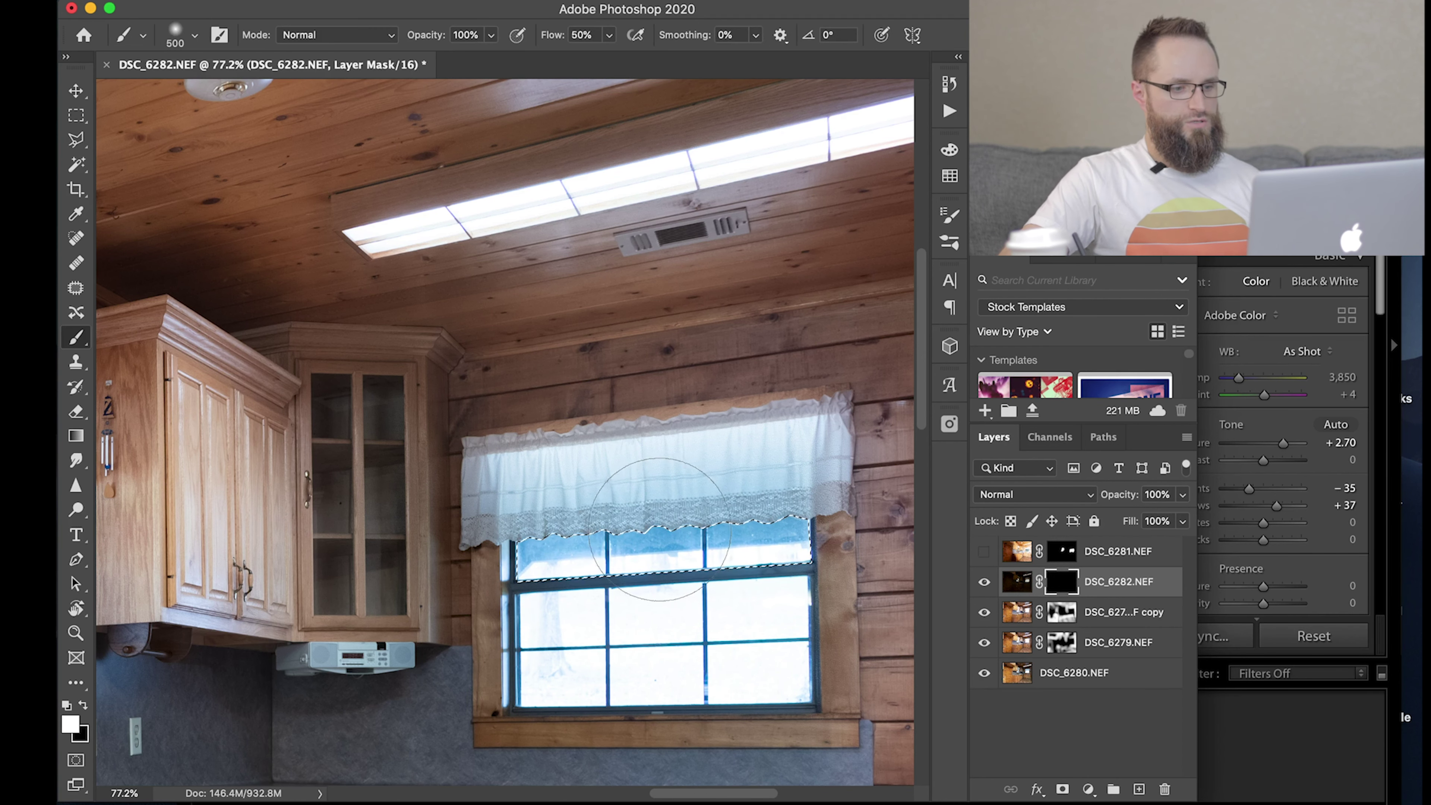
mouse_move(619, 550)
left_mouse_down()
mouse_move(761, 544)
mouse_move(591, 549)
mouse_move(695, 558)
left_mouse_up()
key("super+d")
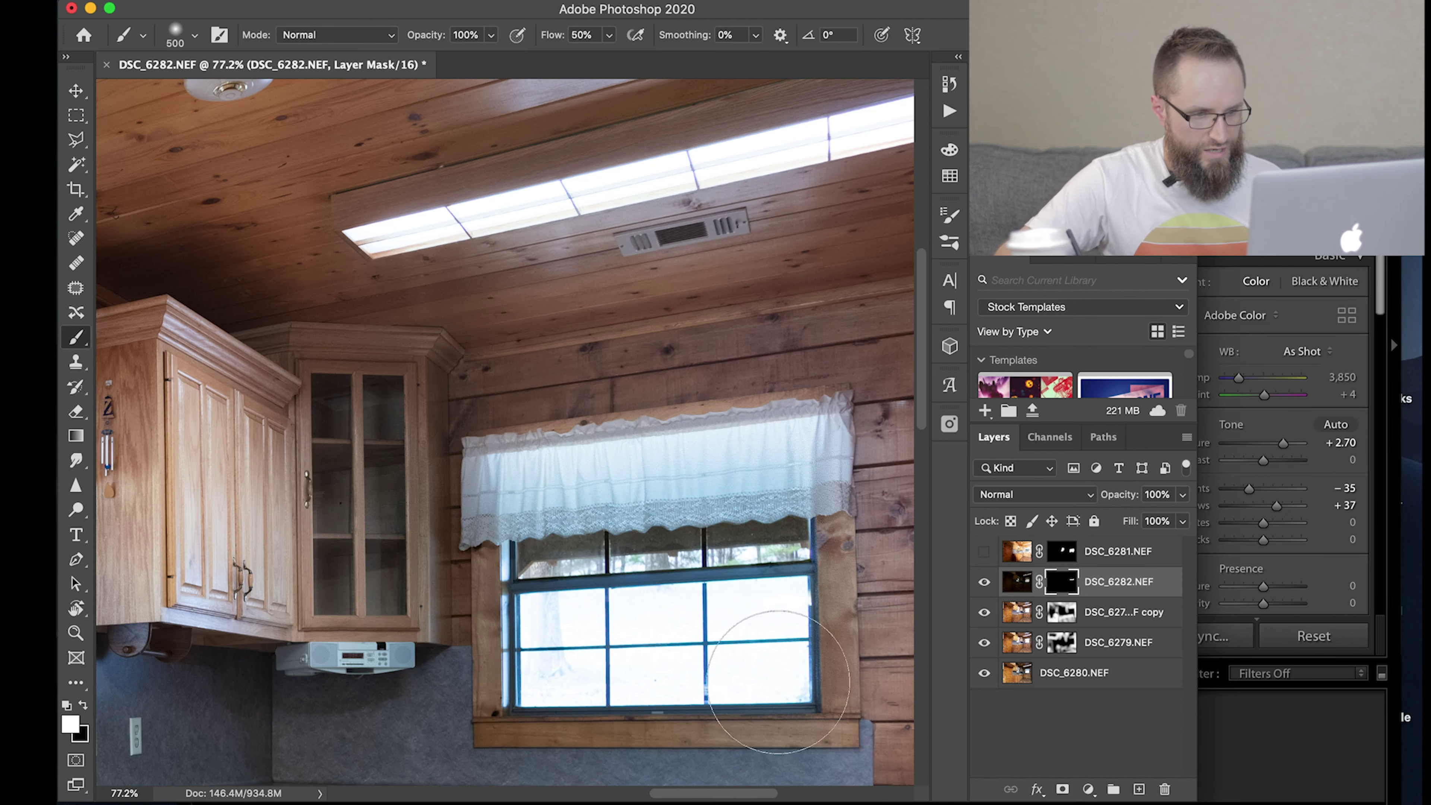
Select the lower sash panes of the back-wall window with the Polygonal Lasso at 2 px feather.
key("l")
left_click(514, 579)
left_click(811, 576)
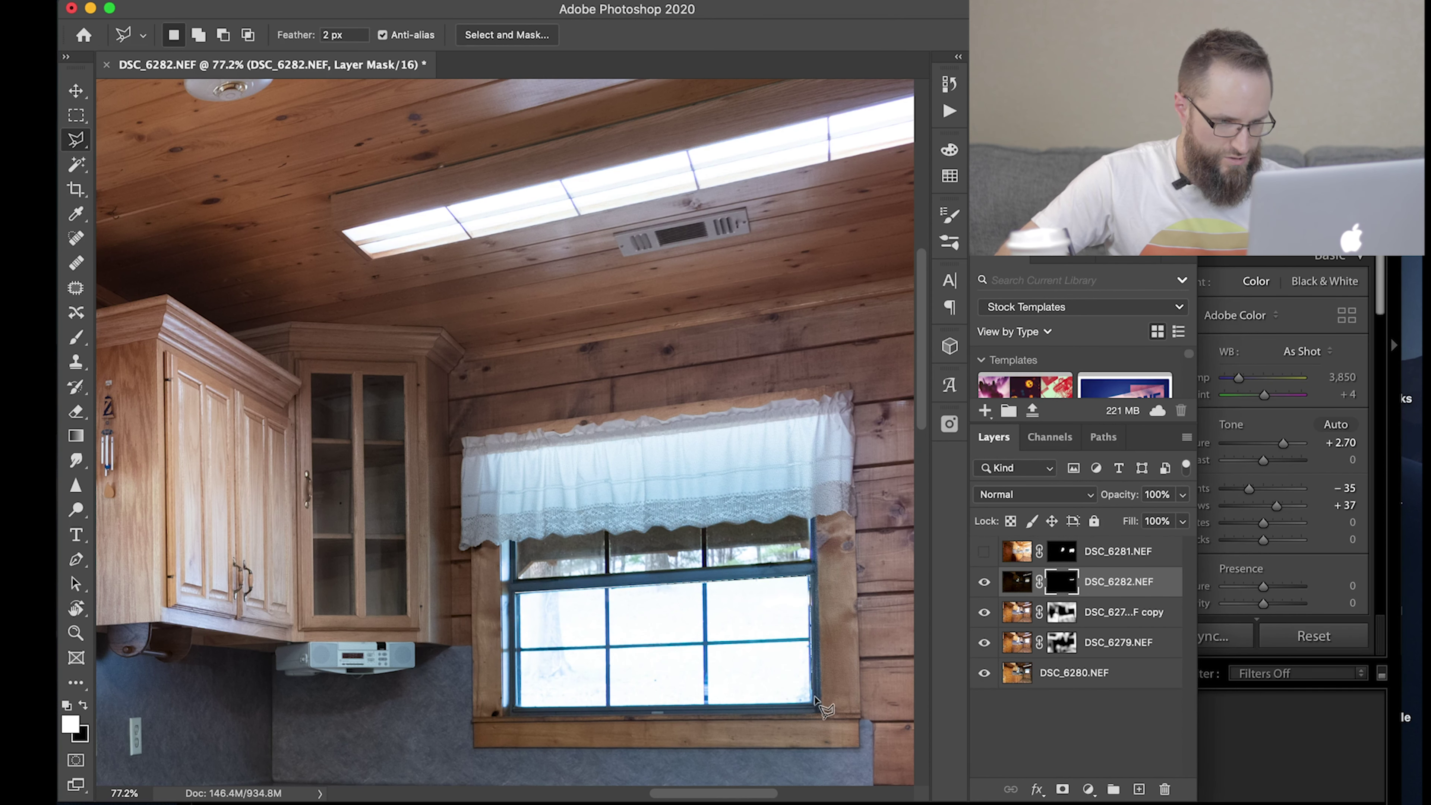
left_click(815, 706)
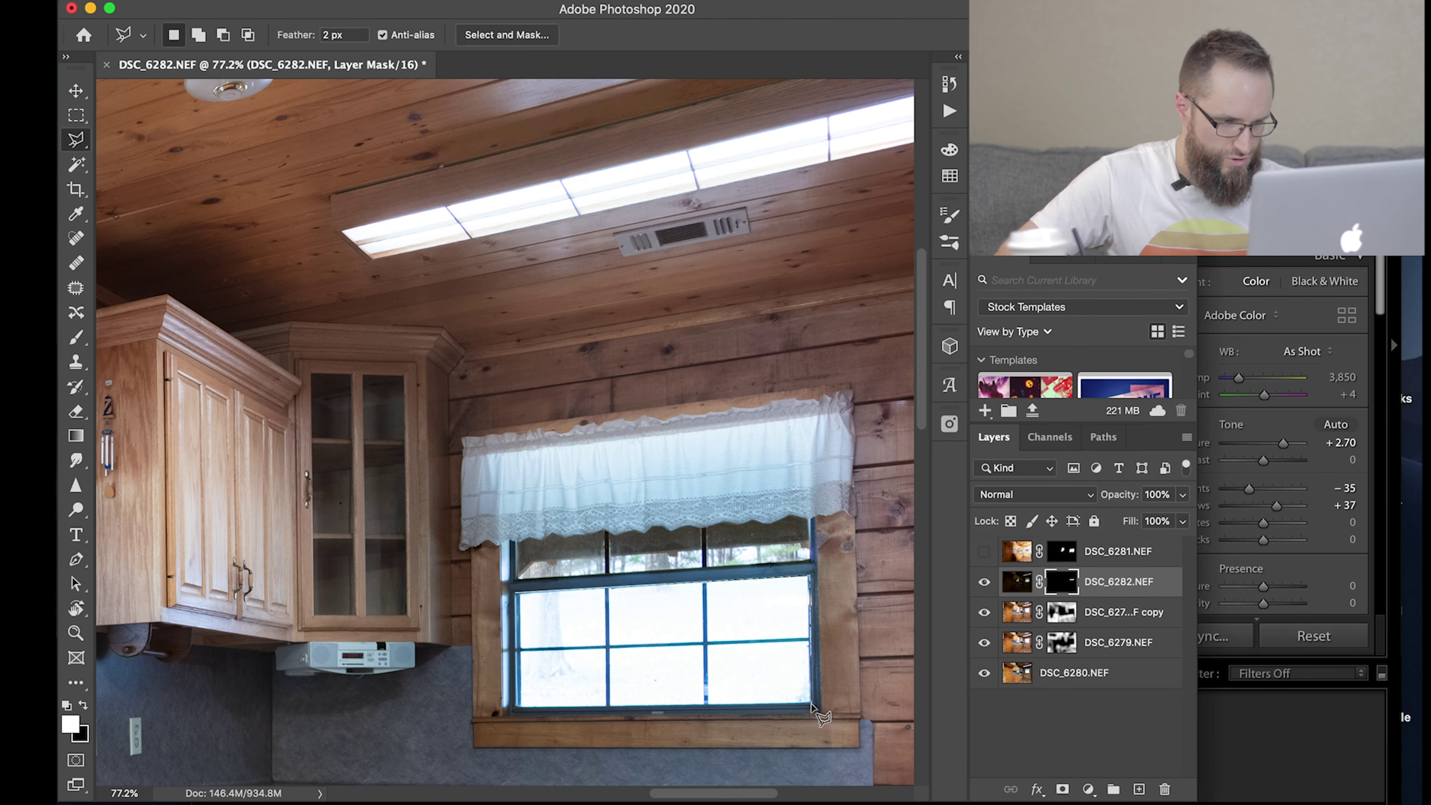
left_click(514, 706)
left_click(514, 580)
Paint white on the DSC_6282 mask over the selected lower panes of the back-wall window and deselect.
key("b")
mouse_move(540, 665)
left_mouse_down()
mouse_move(619, 673)
mouse_move(635, 723)
mouse_move(718, 603)
mouse_move(737, 691)
mouse_move(836, 565)
mouse_move(853, 774)
mouse_move(818, 597)
mouse_move(719, 597)
mouse_move(778, 547)
left_mouse_up()
key("ctrl+d")
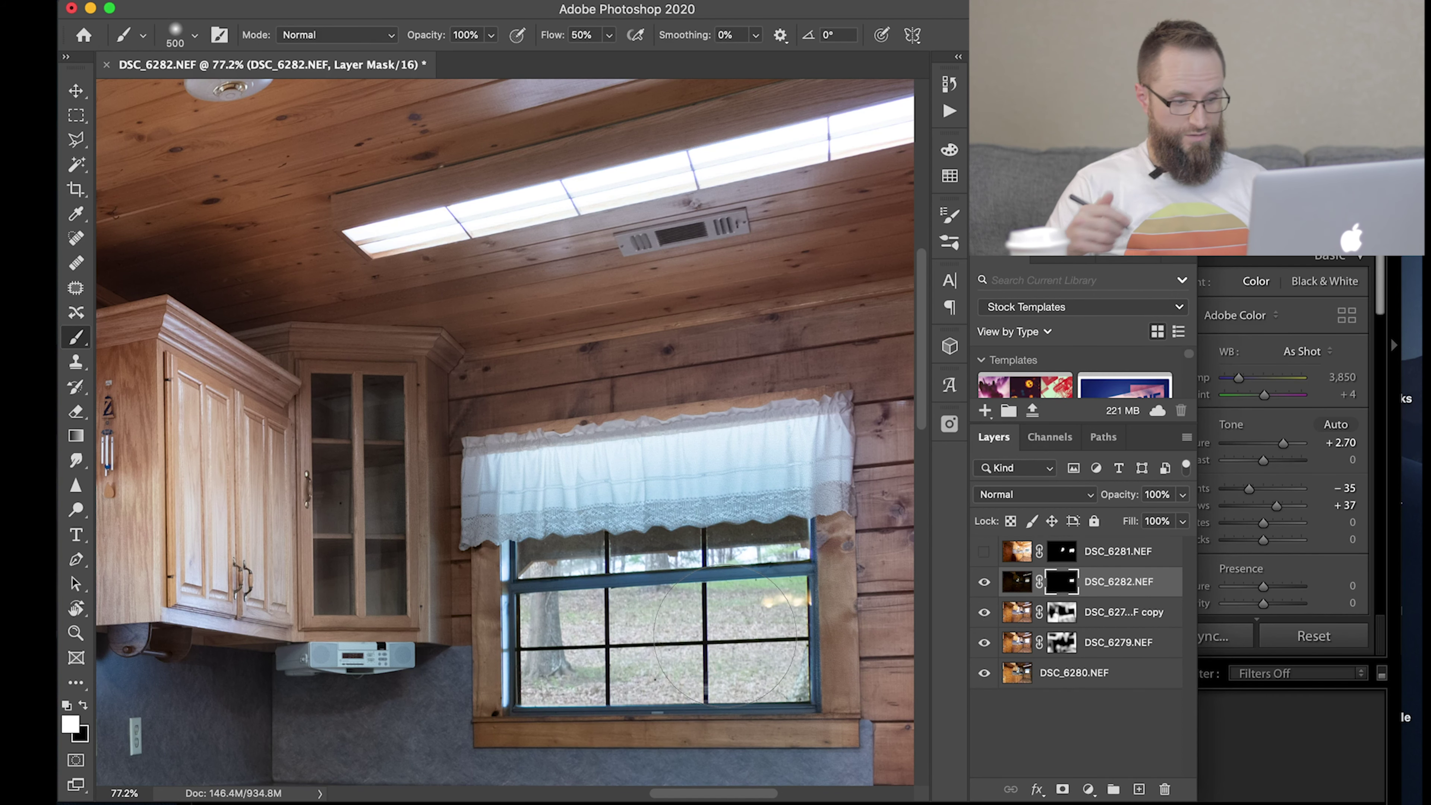
key("z")
left_click(635, 34)
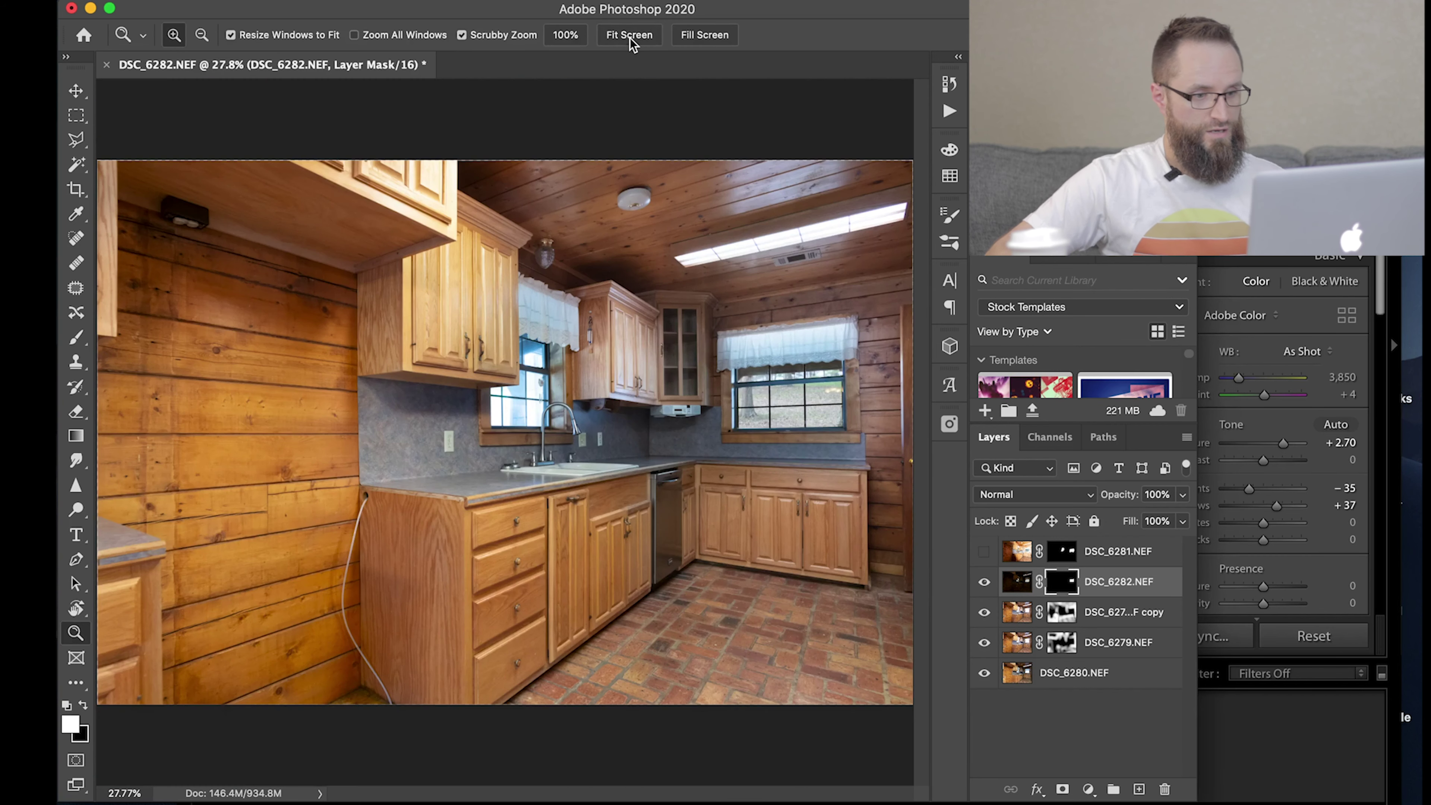
key("b")
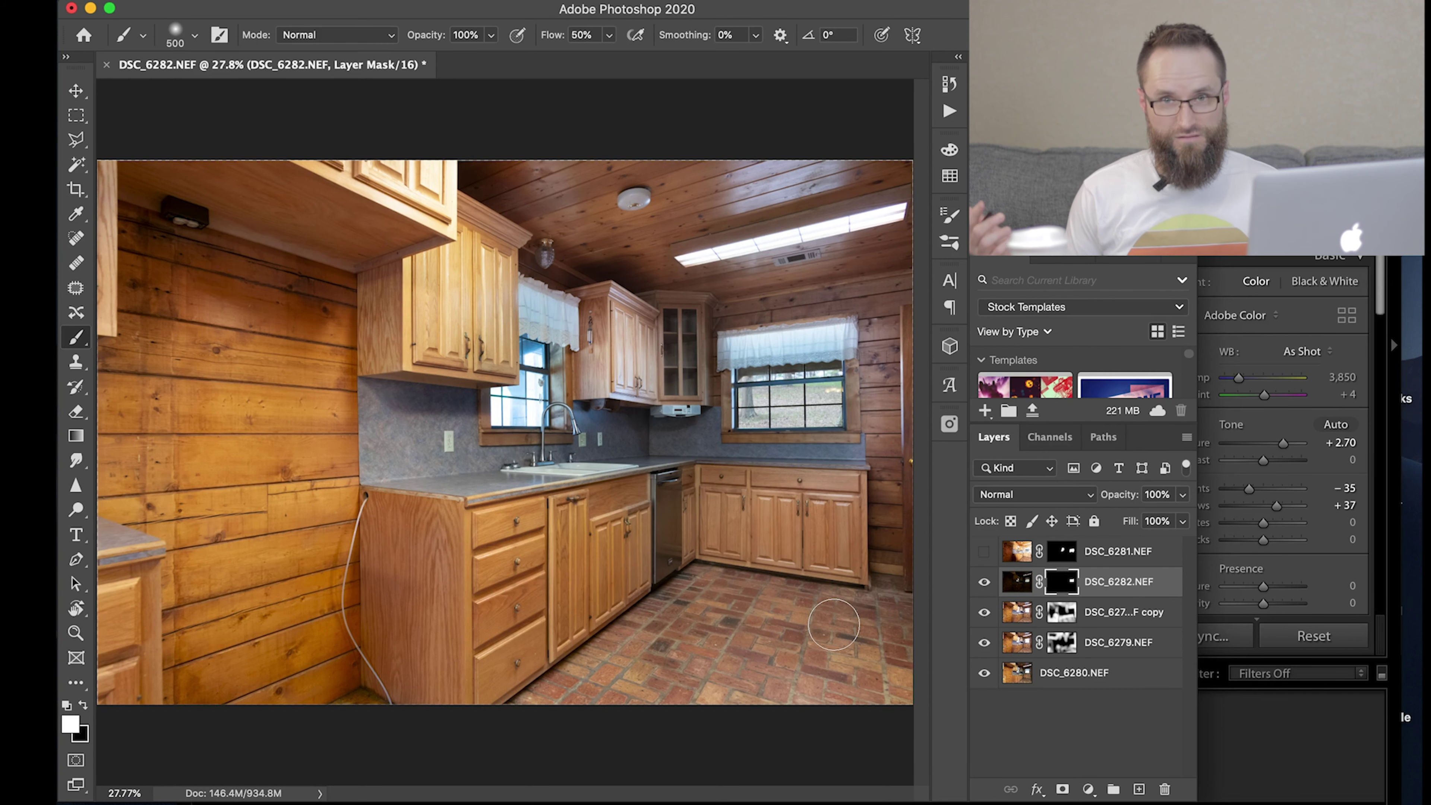
Select the sink window's lower panes with the Polygonal Lasso, following the cabinet edge, window frame and faucet neck.
key("z")
left_click_drag(513, 400, 607, 352)
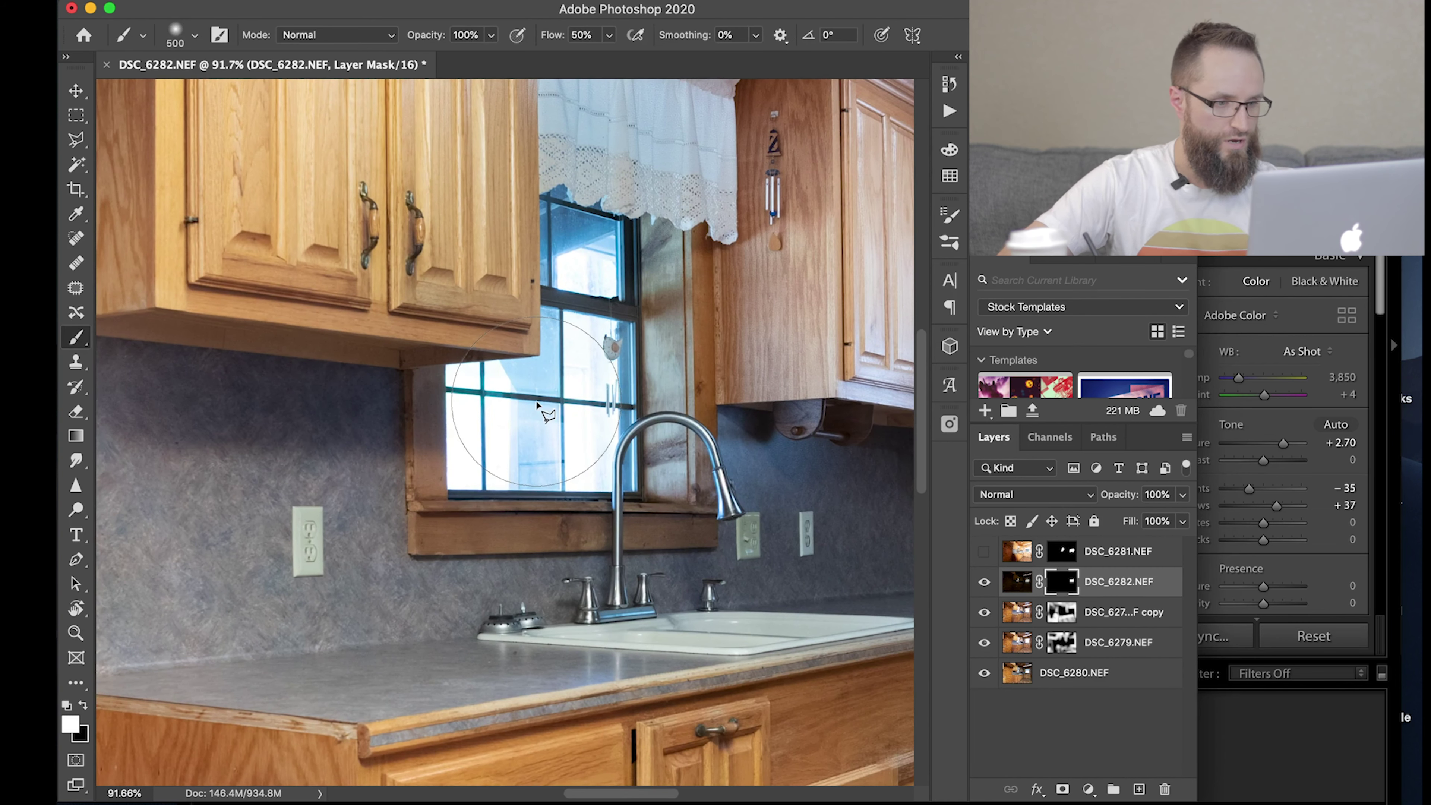
key("l")
left_click(446, 365)
left_click(540, 355)
left_click(541, 308)
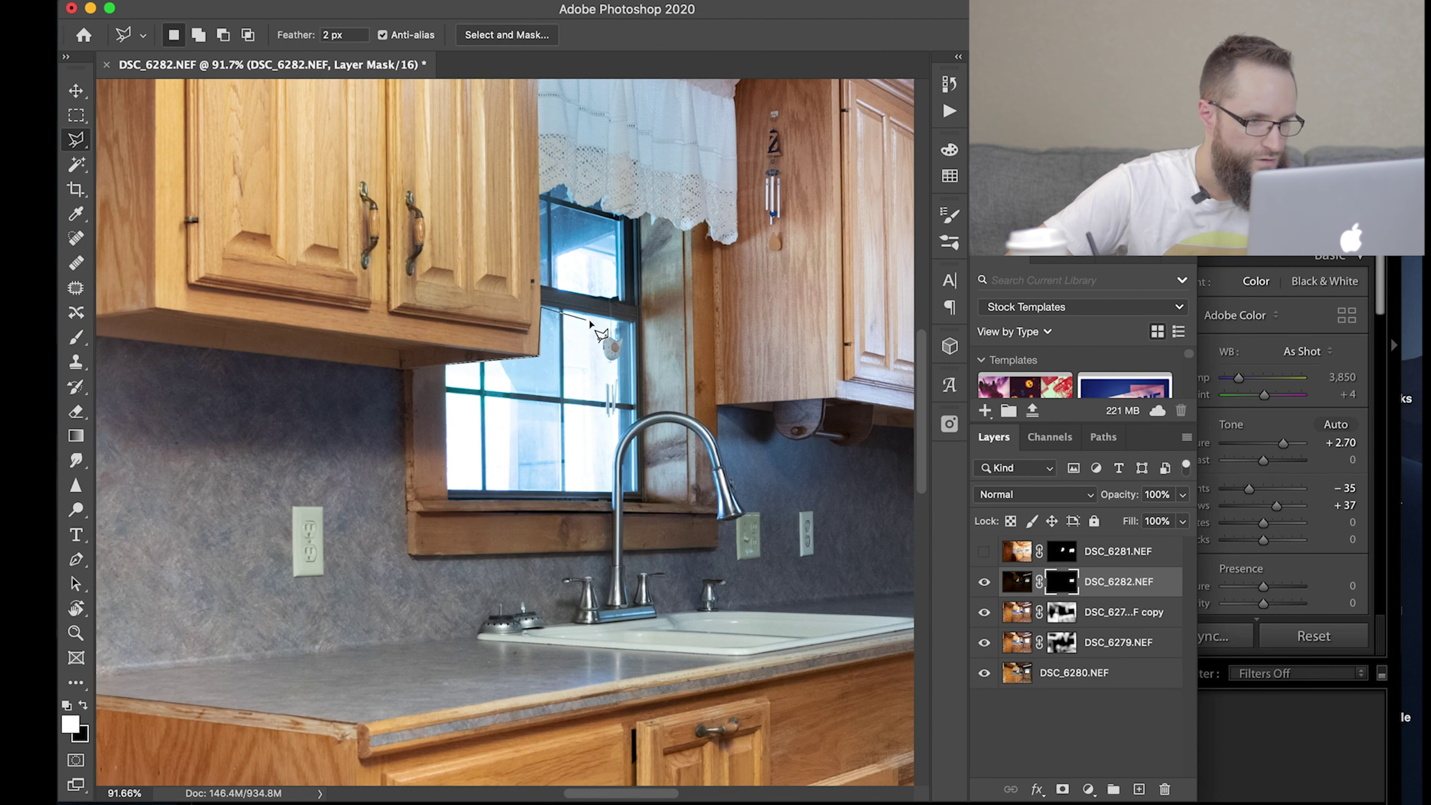
left_click(632, 322)
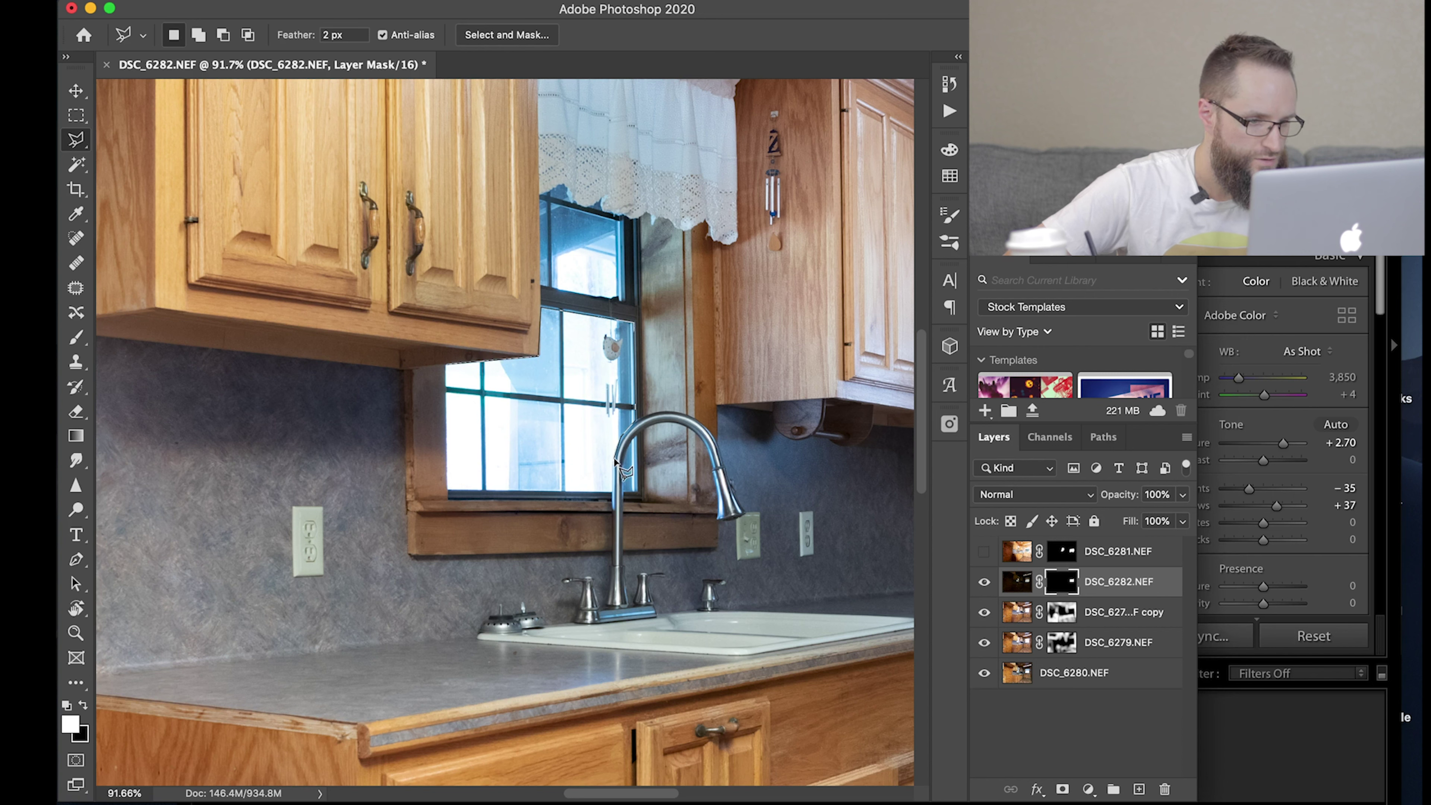
left_click(612, 489)
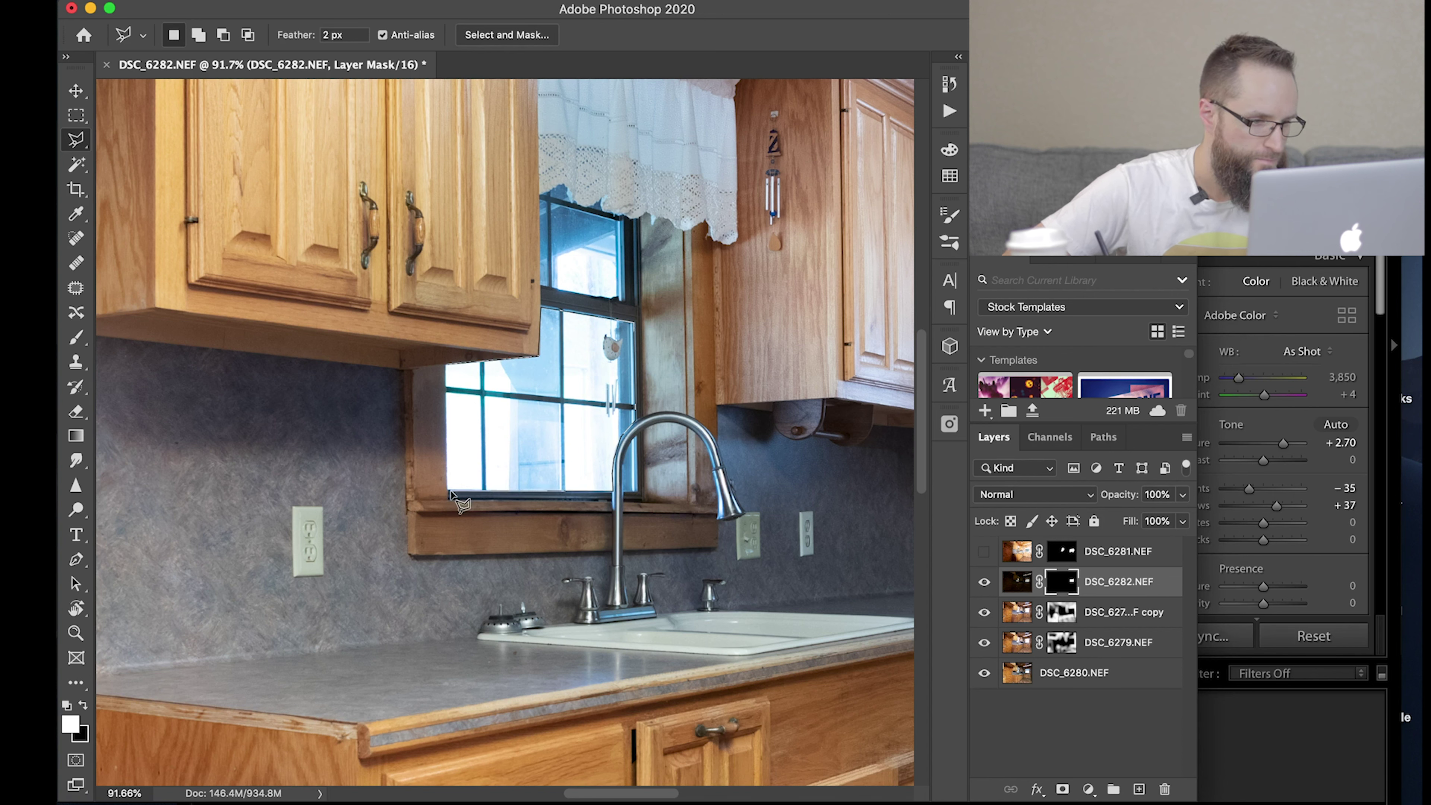
left_click(447, 491)
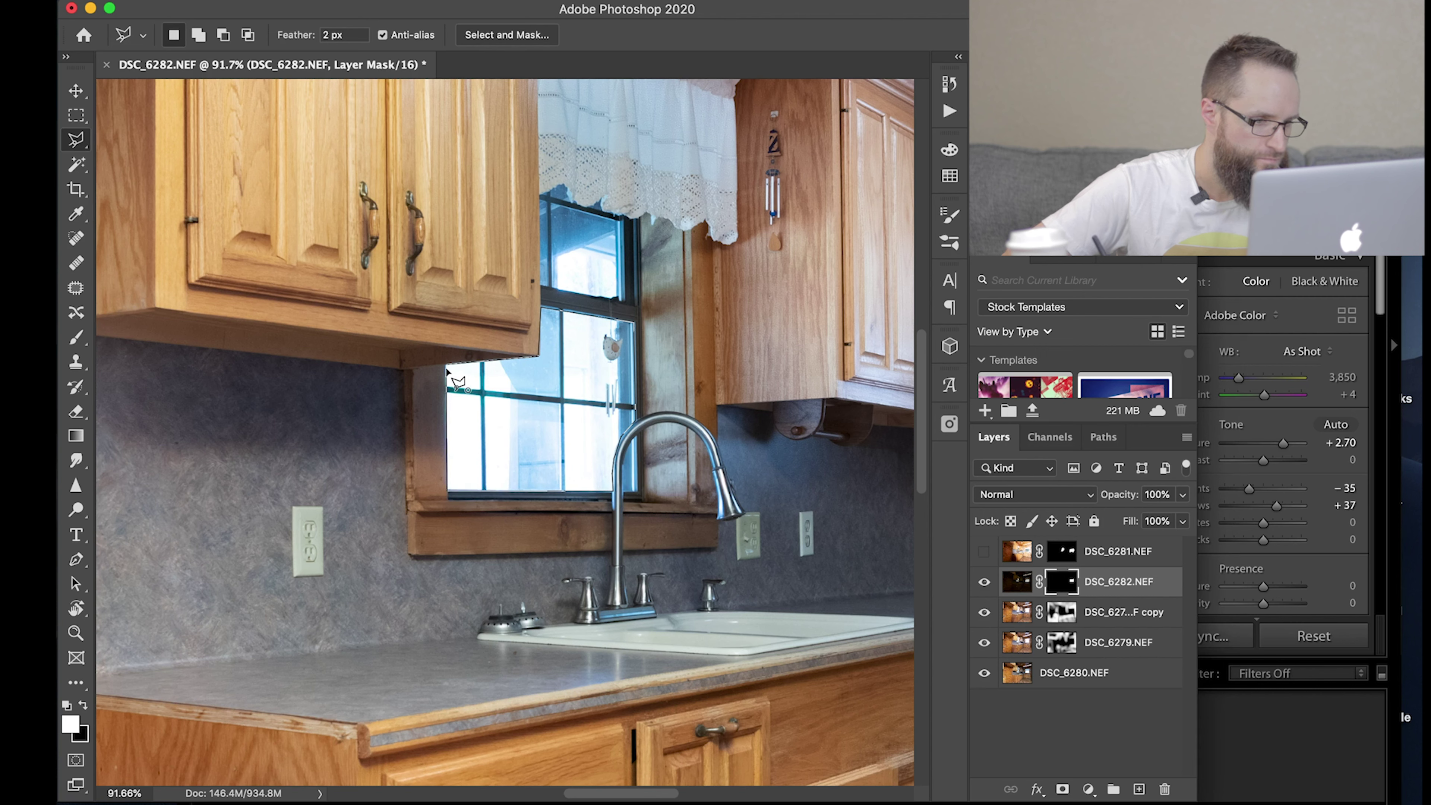
left_click(447, 365)
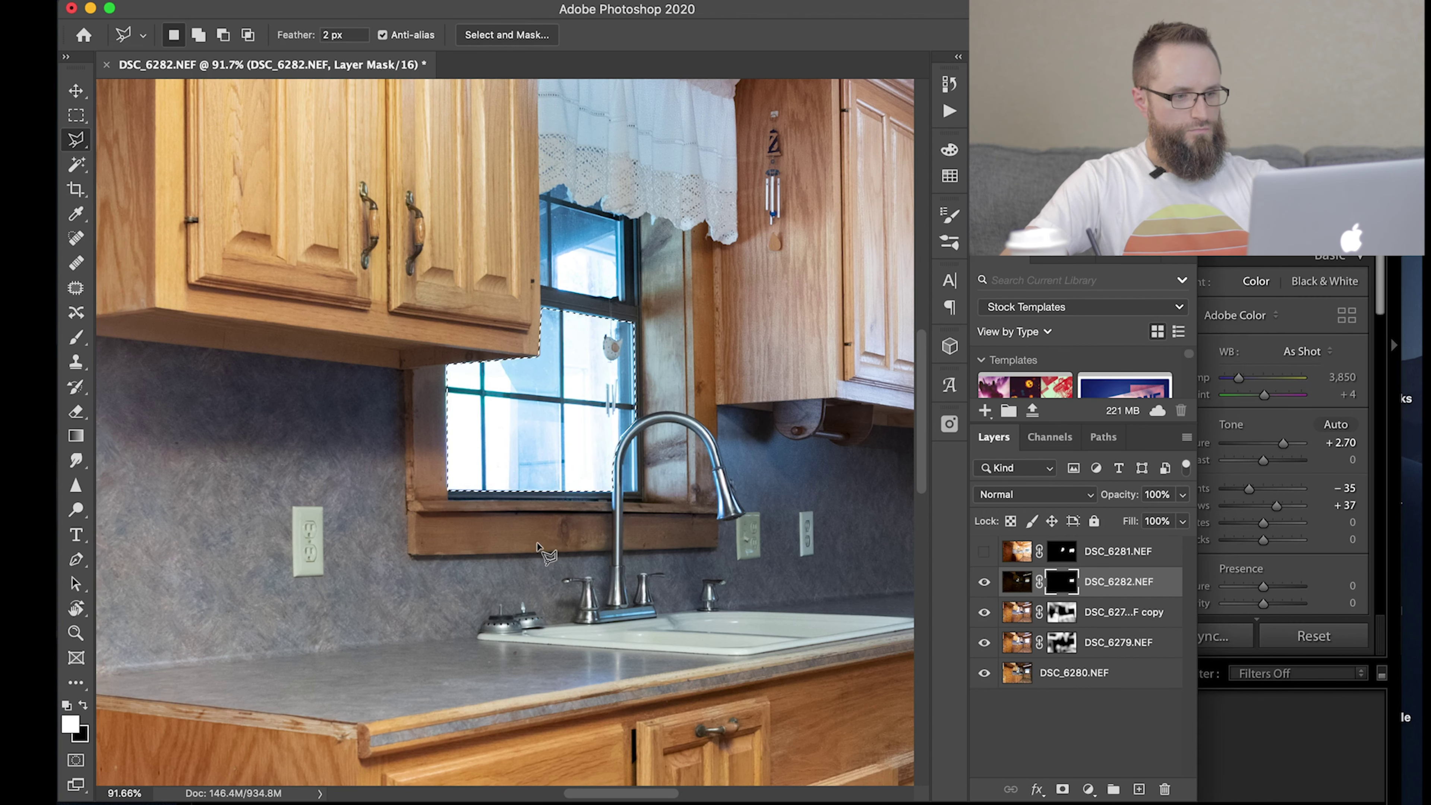
Paint white on the DSC_6282 mask inside the sink window's lower-pane selection and clear the selection.
key("b")
mouse_move(477, 422)
left_mouse_down()
mouse_move(569, 395)
mouse_move(586, 366)
mouse_move(507, 564)
left_mouse_up()
key("super+d")
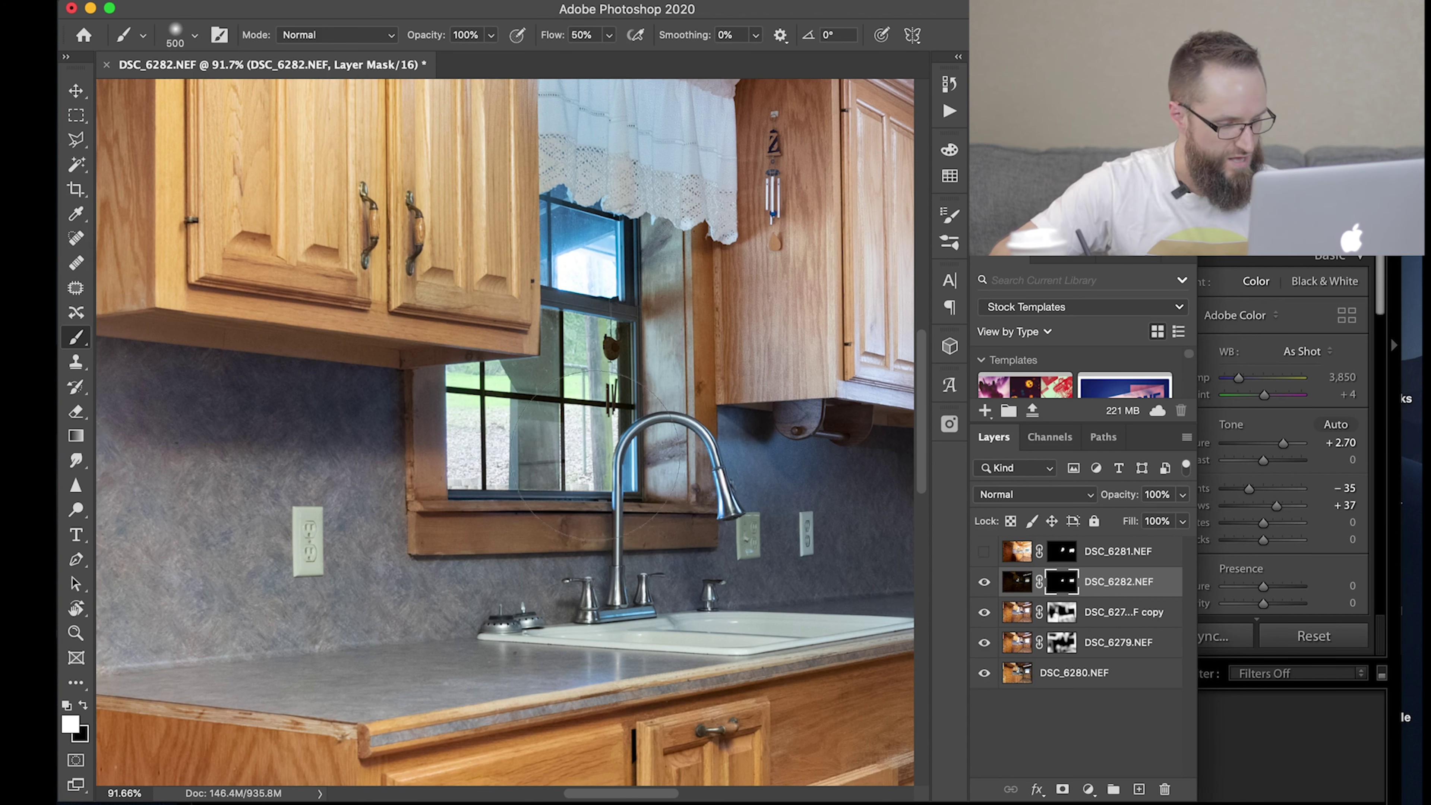
Select the narrow glass strip between the faucet neck and window frame and paint it white on the DSC_6282 mask.
key("z")
mouse_move(629, 496)
left_mouse_down()
mouse_move(746, 432)
mouse_move(671, 384)
mouse_move(625, 456)
mouse_move(552, 454)
left_mouse_up()
key("l")
key("shift+l")
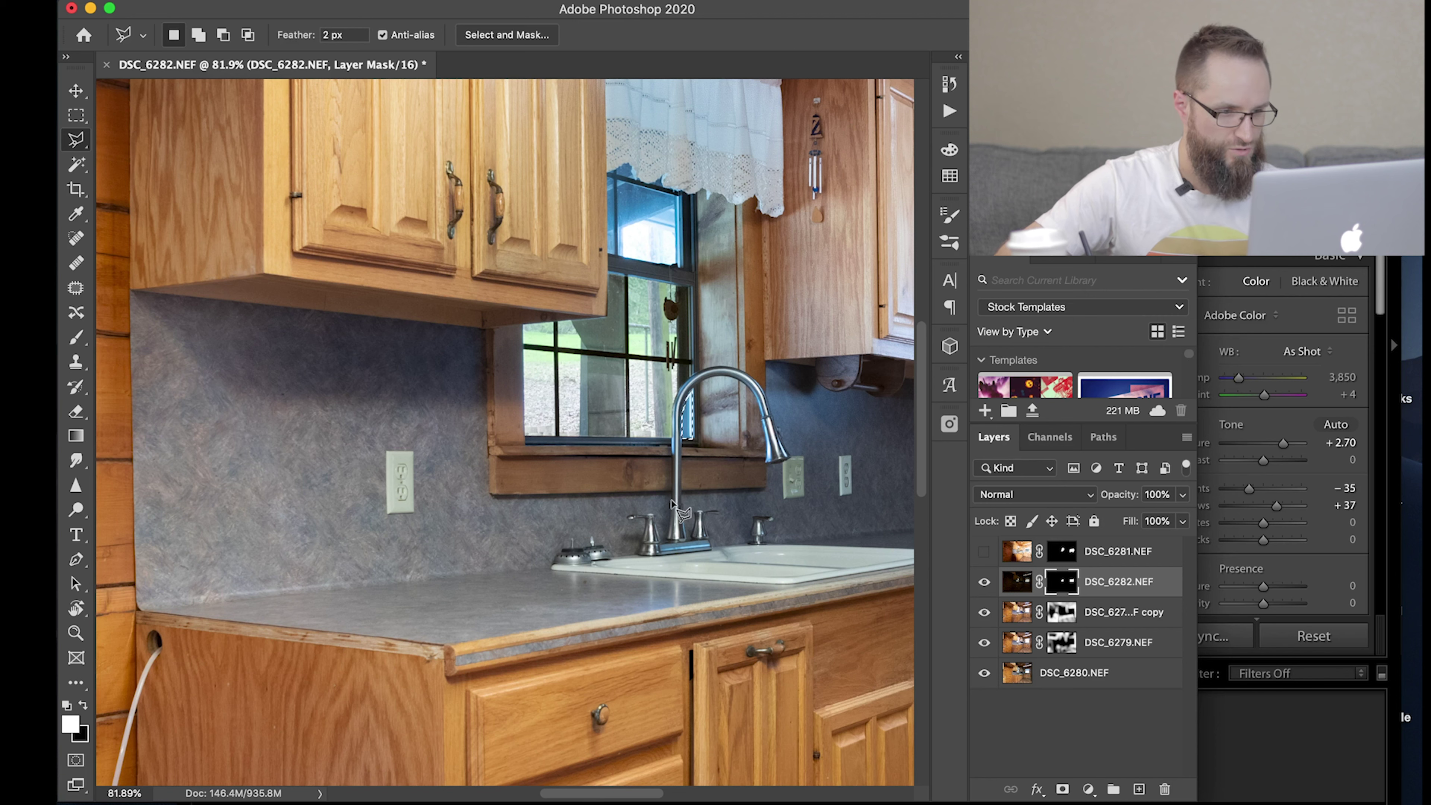
key("b")
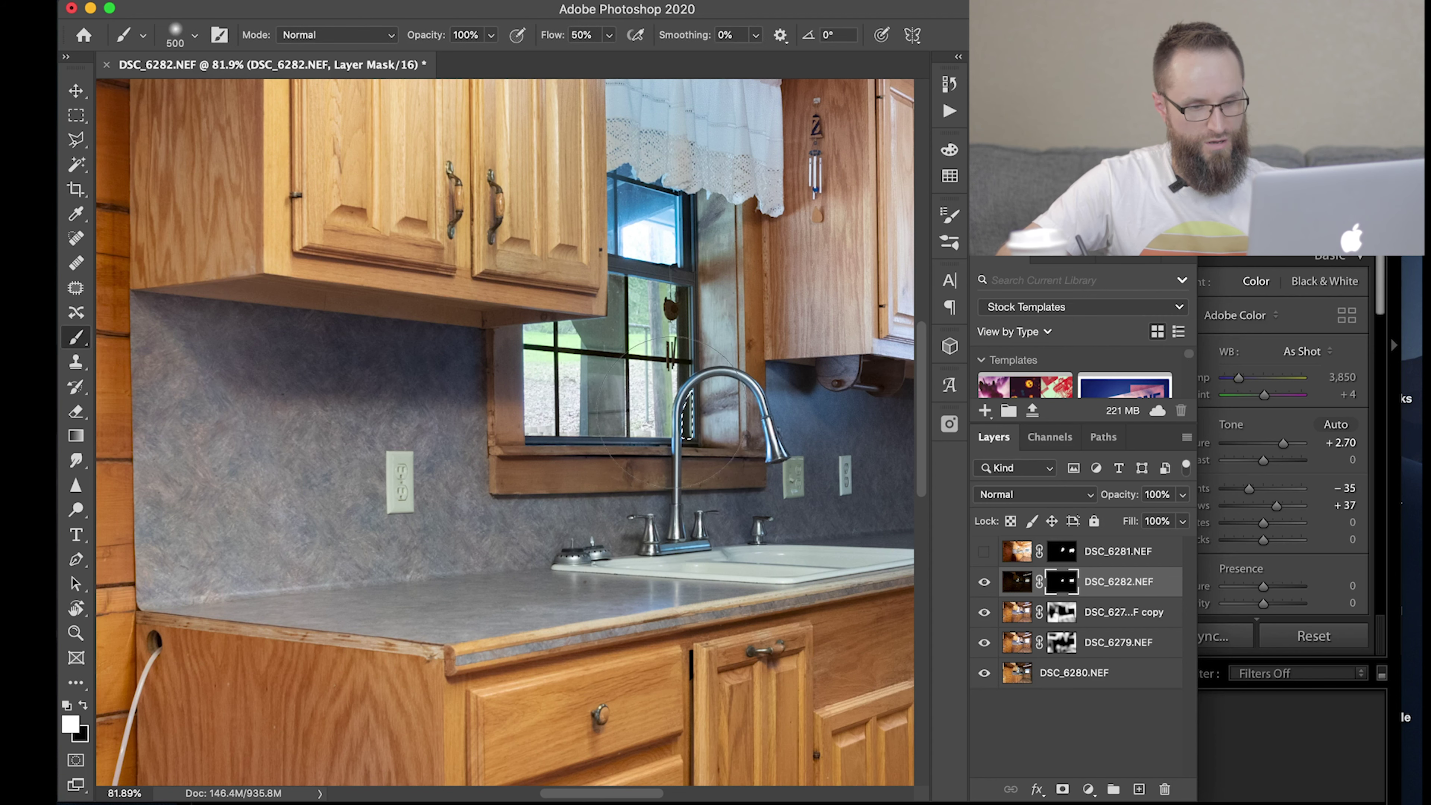
Select the sink window's upper panes with the Polygonal Lasso, following the valance edge, sash and cabinet side.
key("l")
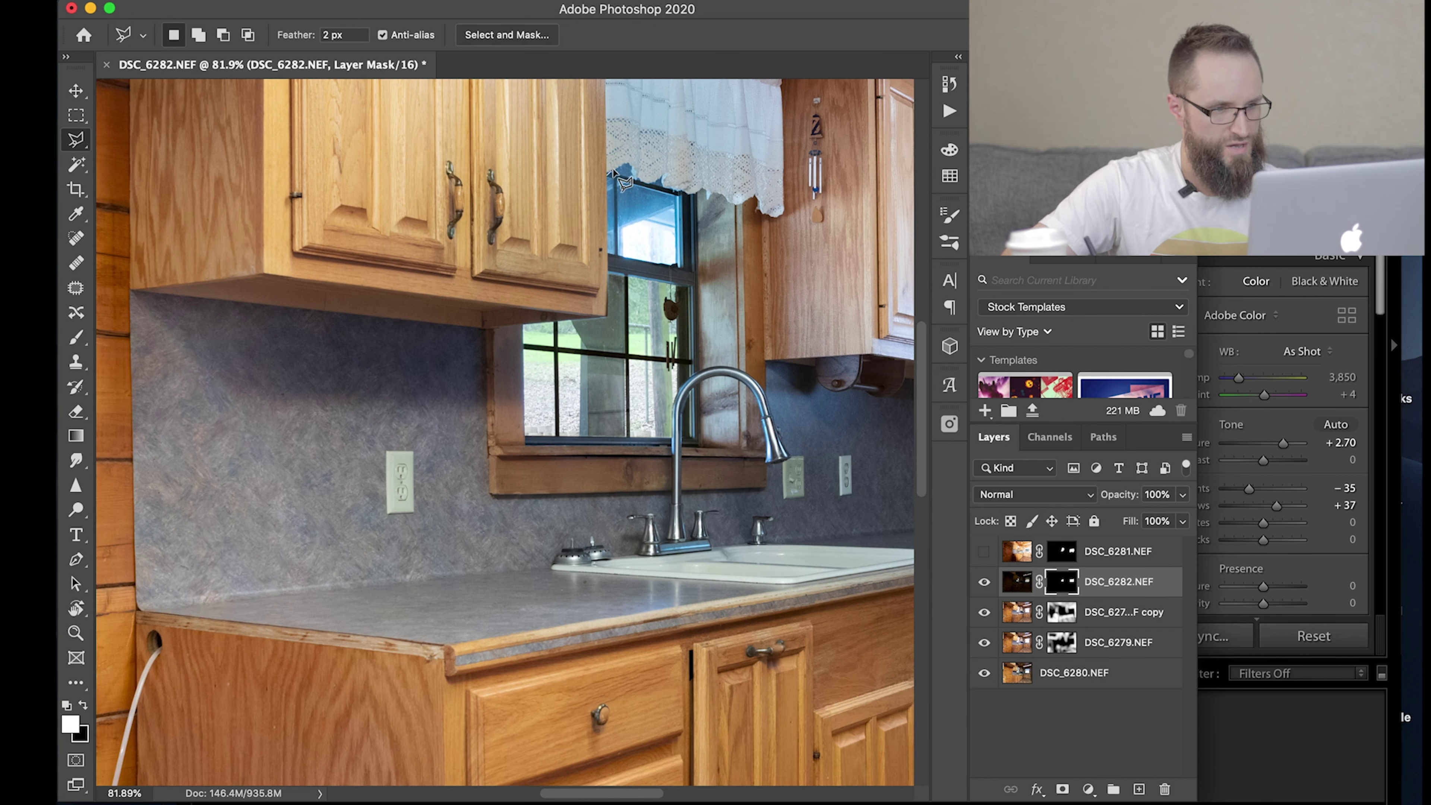
left_click(647, 183)
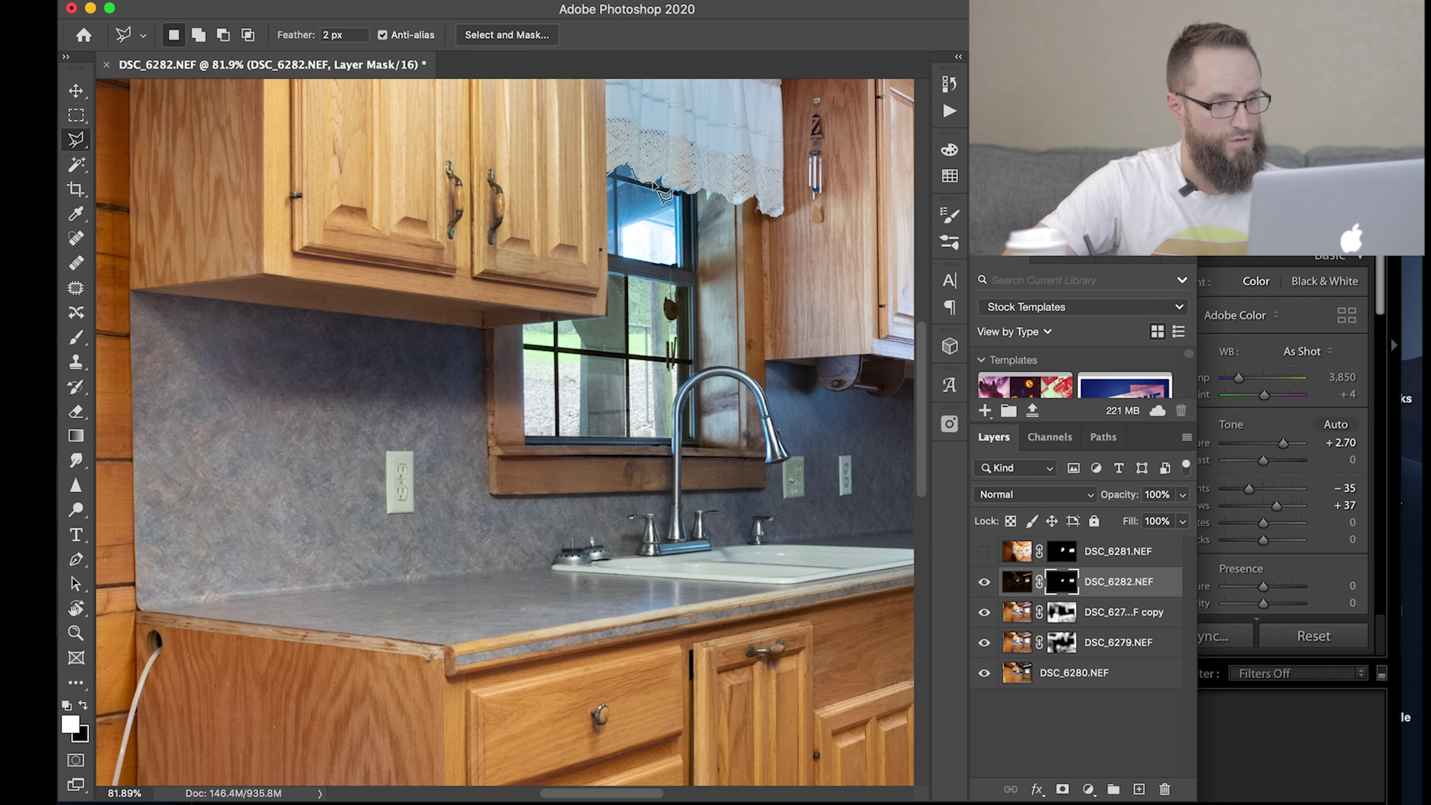
left_click(661, 179)
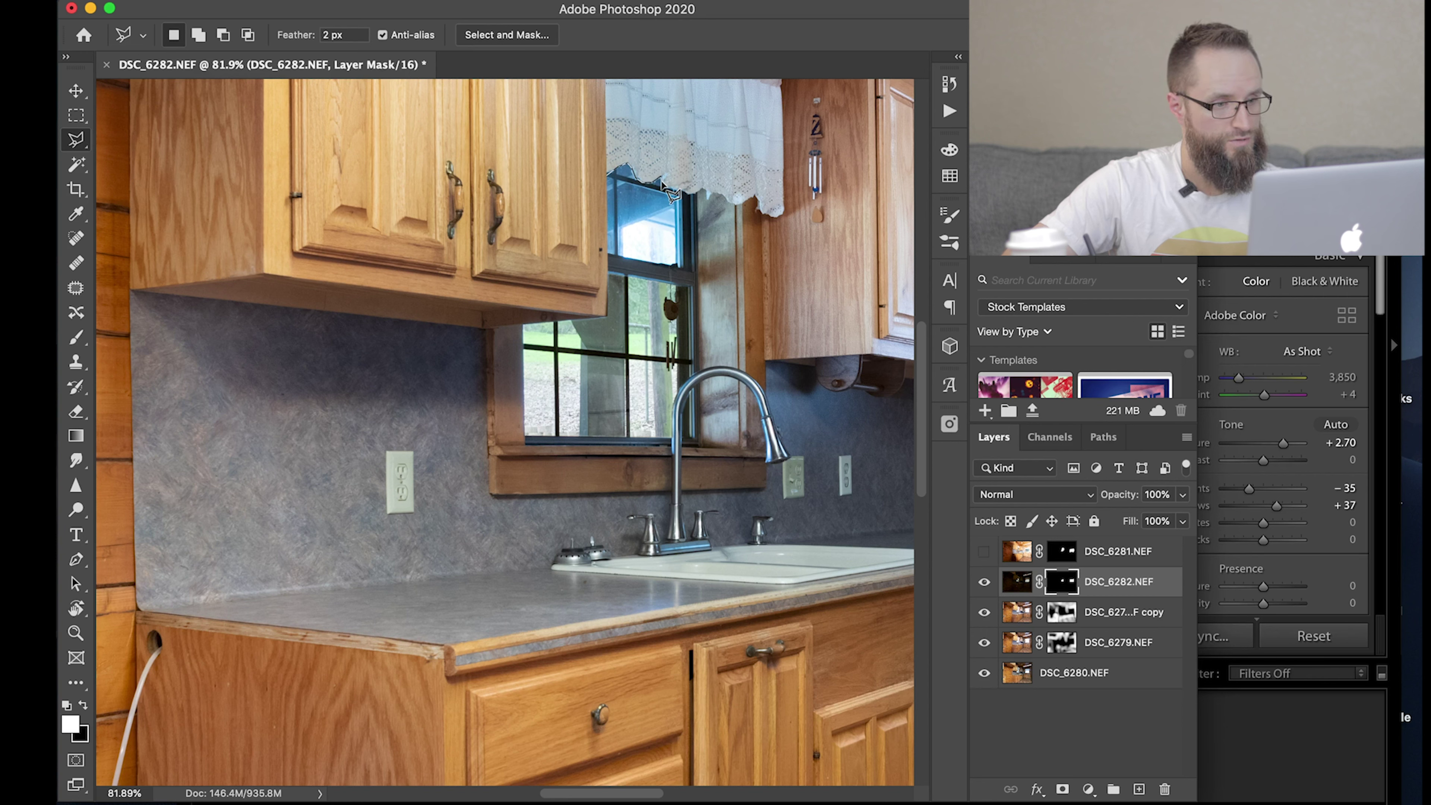
left_click(681, 190)
left_click(681, 268)
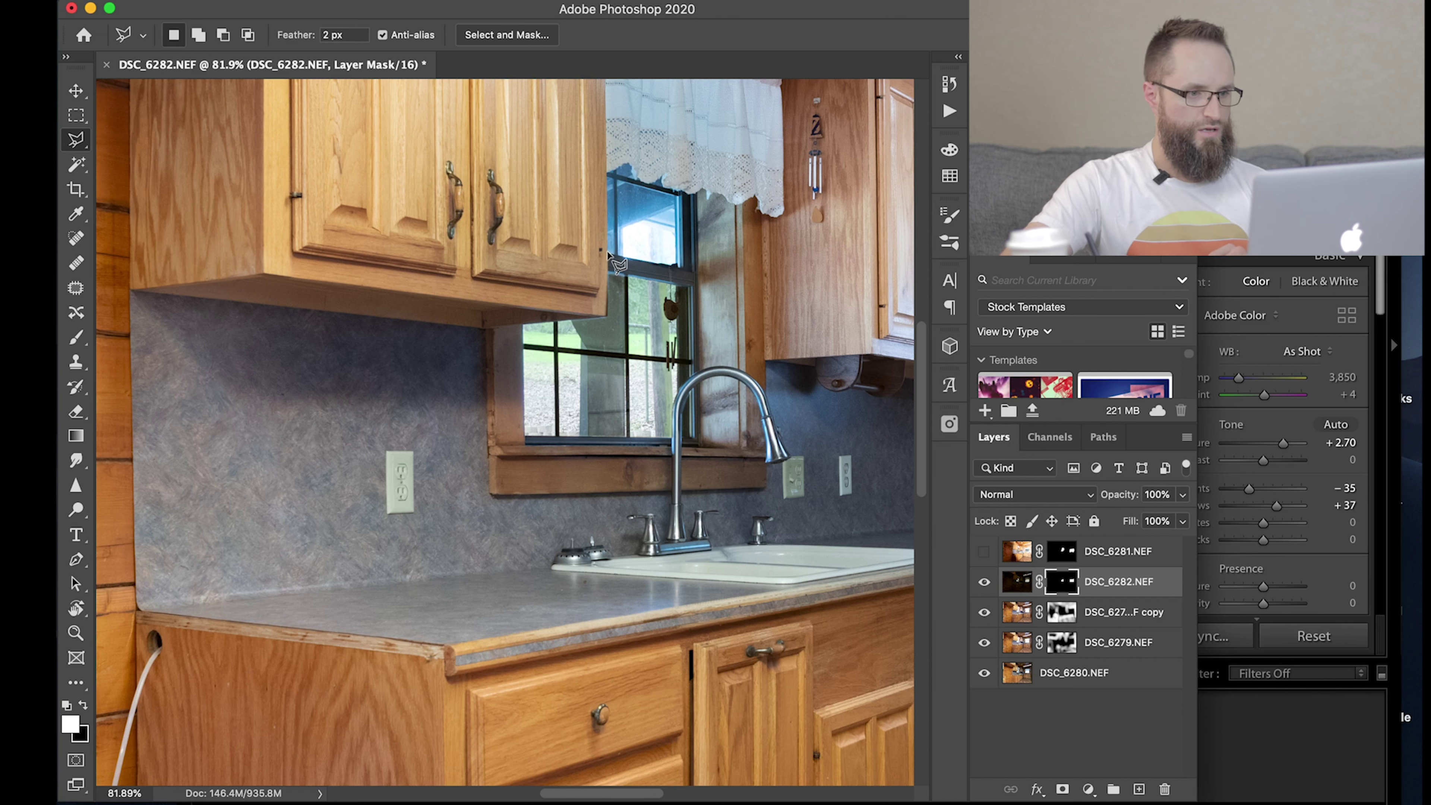
double_click(609, 255)
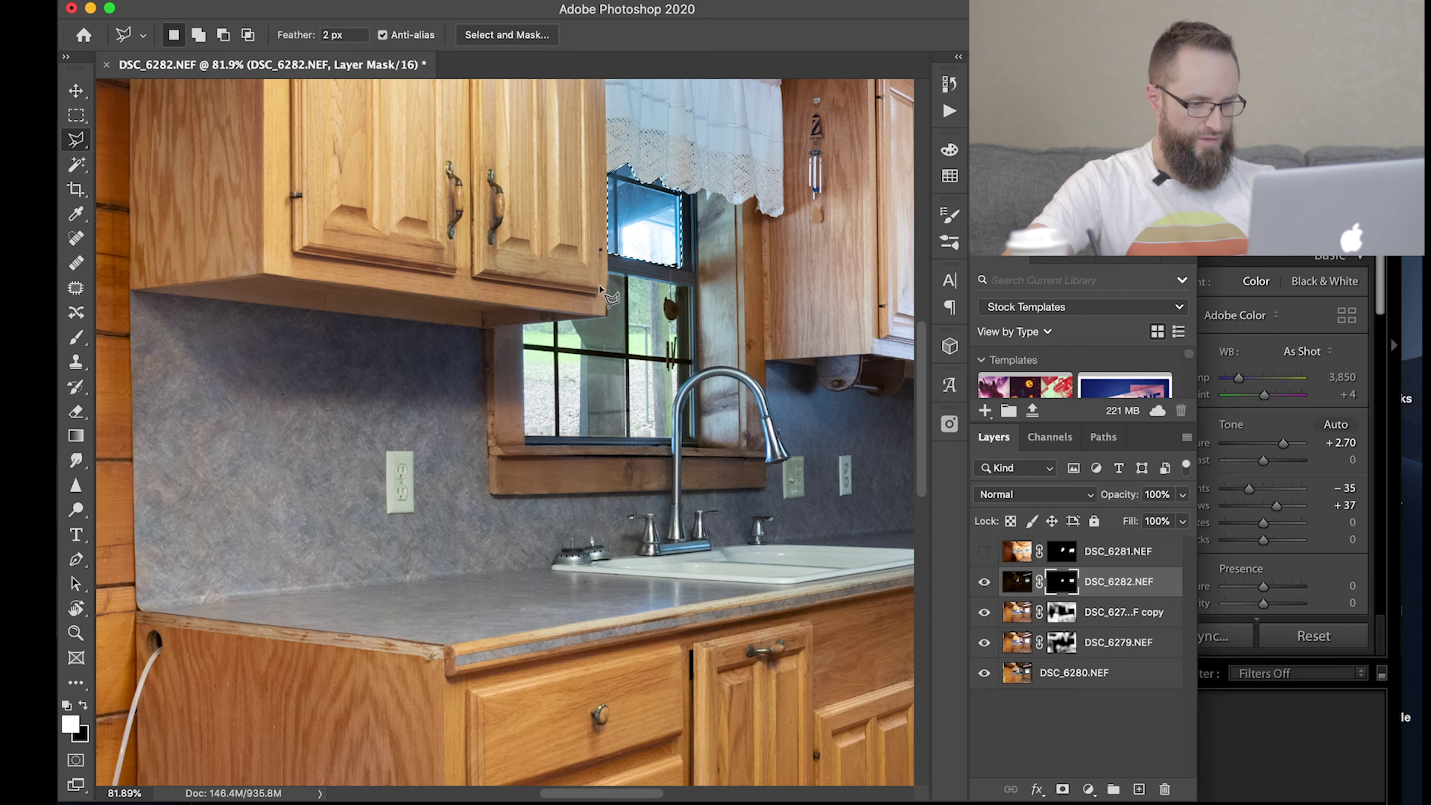
Paint white on the DSC_6282 mask over the sink window's selected upper panes and deselect.
key("b")
mouse_move(602, 287)
left_mouse_down()
mouse_move(642, 214)
mouse_move(596, 309)
left_mouse_up()
key("ctrl+d")
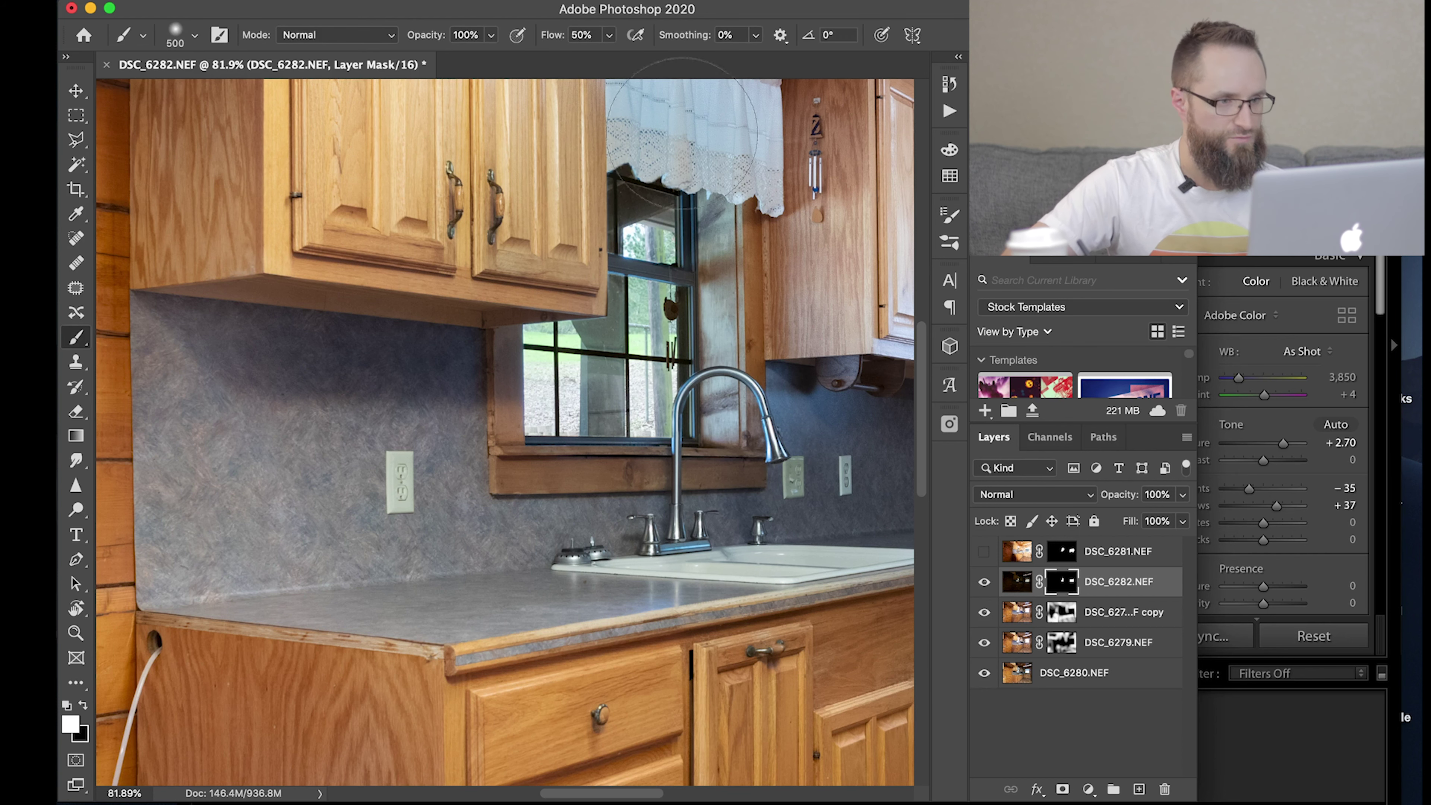
key("z")
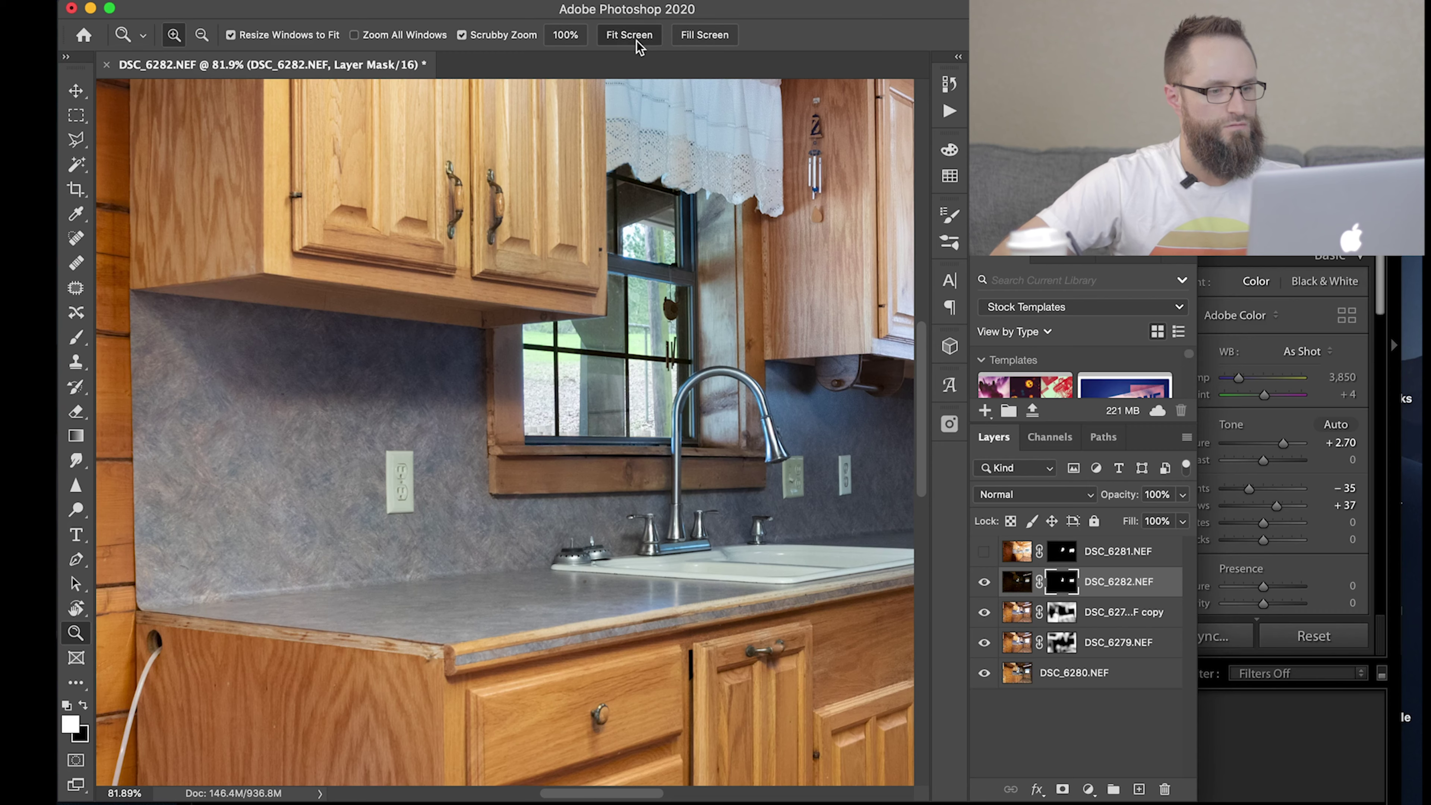
left_click(629, 35)
key("b")
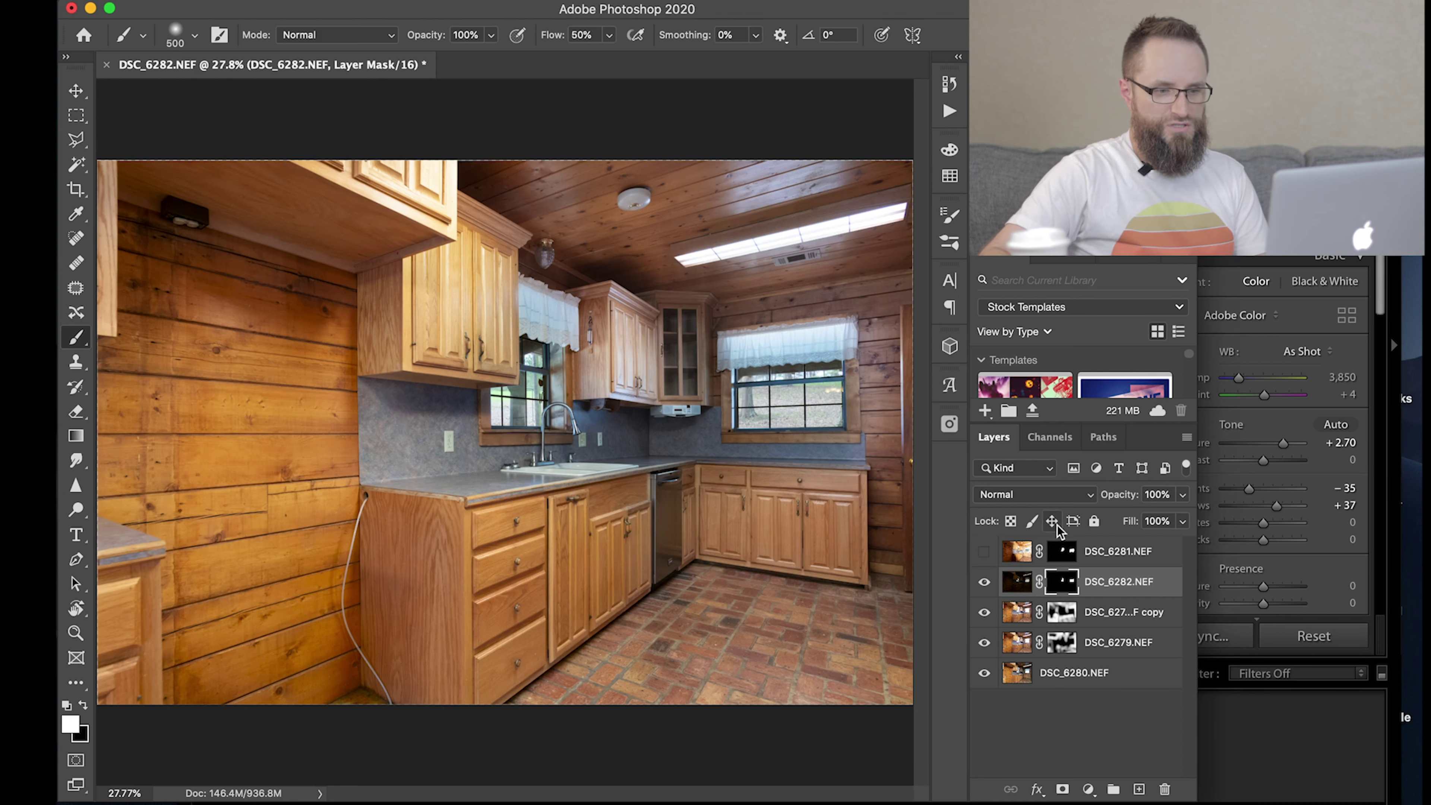
Flatten all layers into a single background and save the blended kitchen image.
left_click(1185, 437)
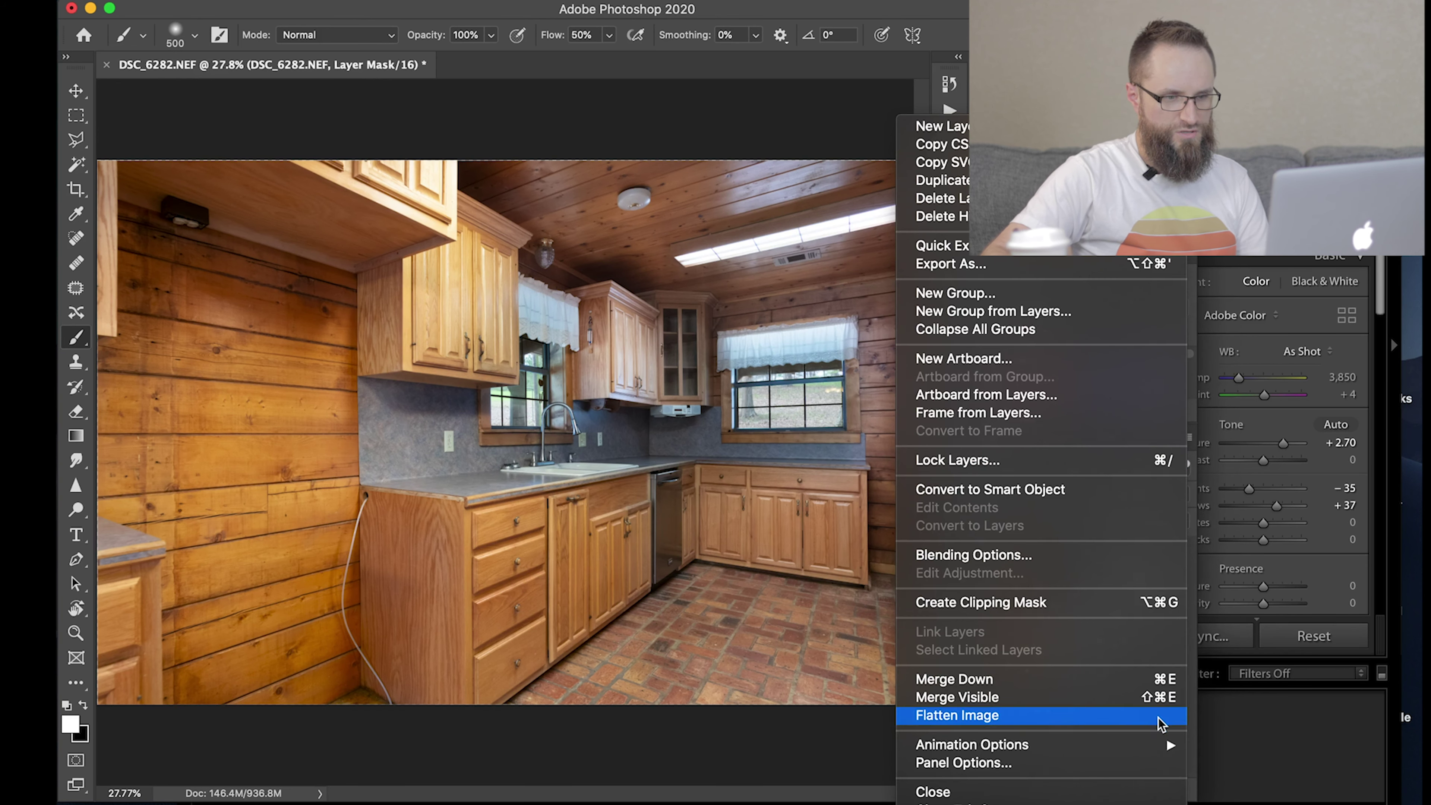
left_click(1160, 716)
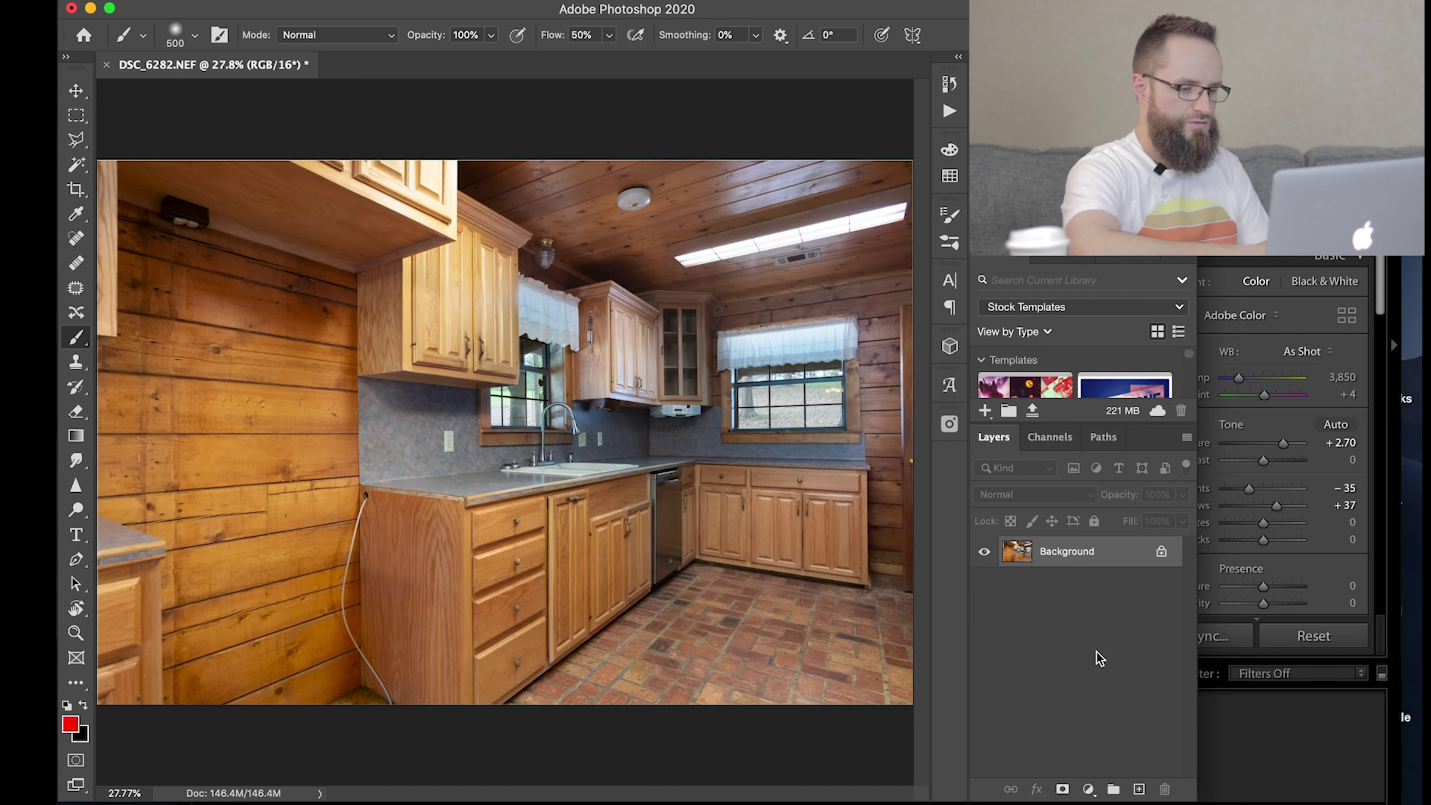
key("super+s")
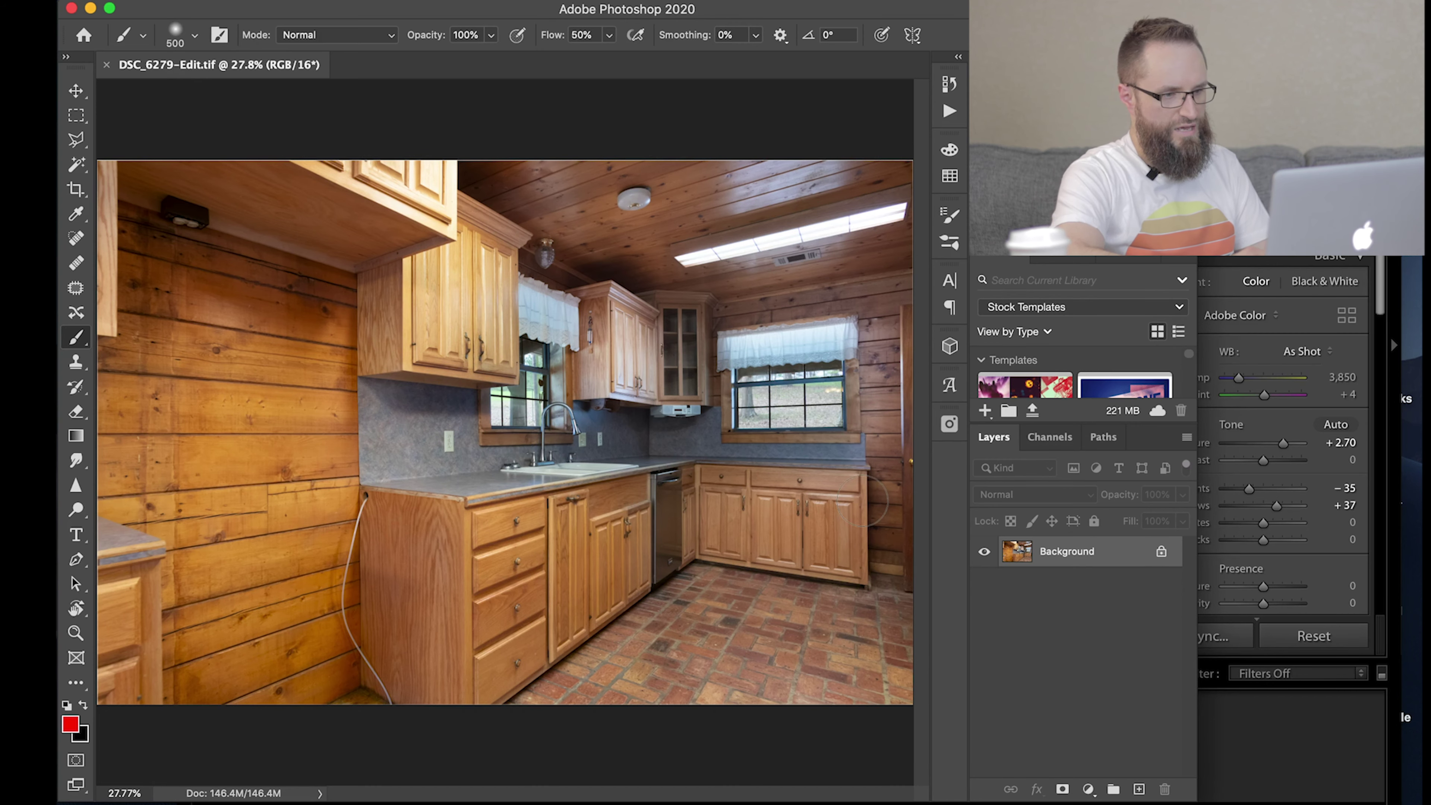
Switch to the Lightroom Classic catalog to view the saved kitchen edit.
key("ctrl+Up")
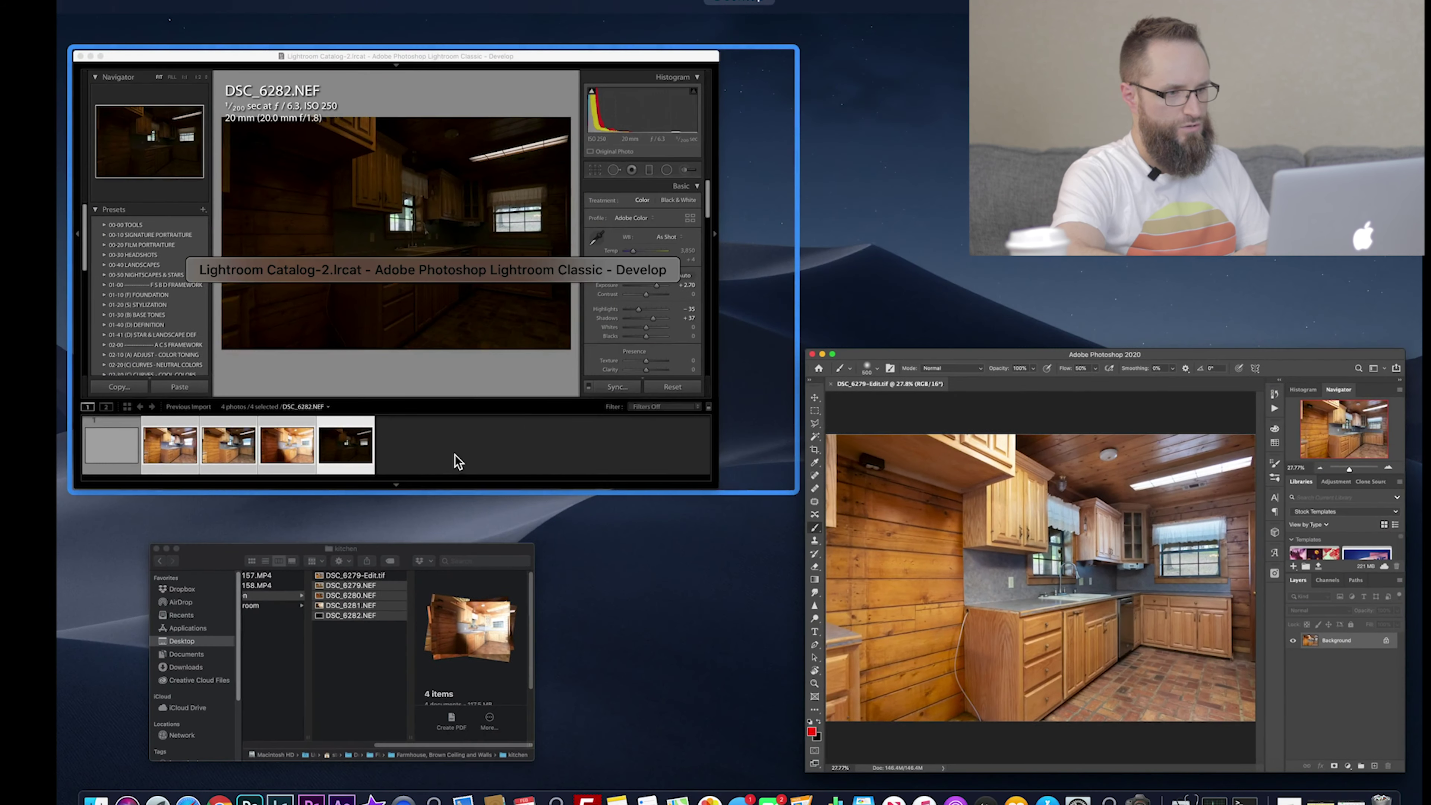
left_click(457, 458)
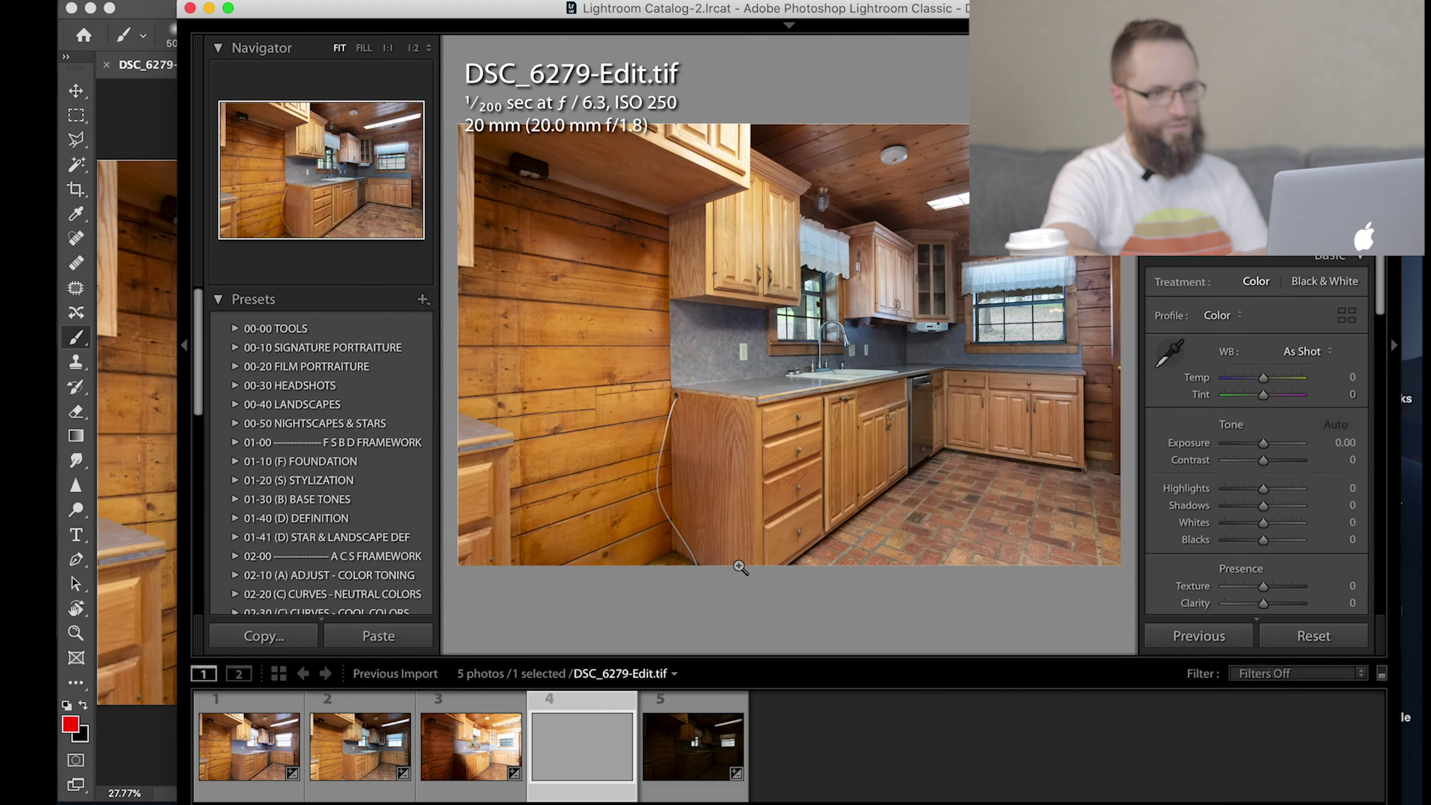
Apply the zAfter Edit preset from the zReal Estate group to DSC_6279-Edit.tif.
scroll(394, 511, "down", 5)
scroll(394, 510, "down", 4)
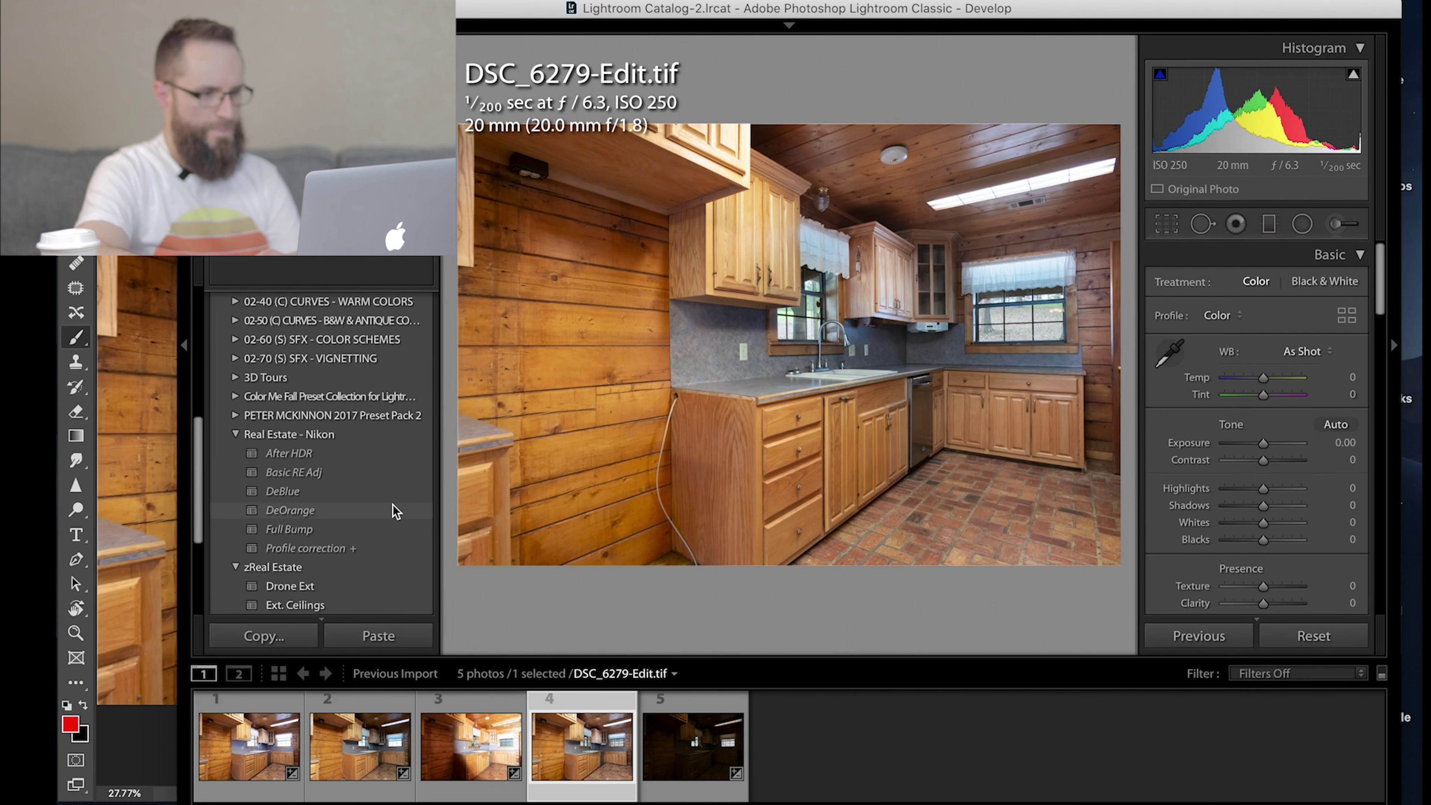
left_click(390, 507)
scroll(378, 534, "down", 3)
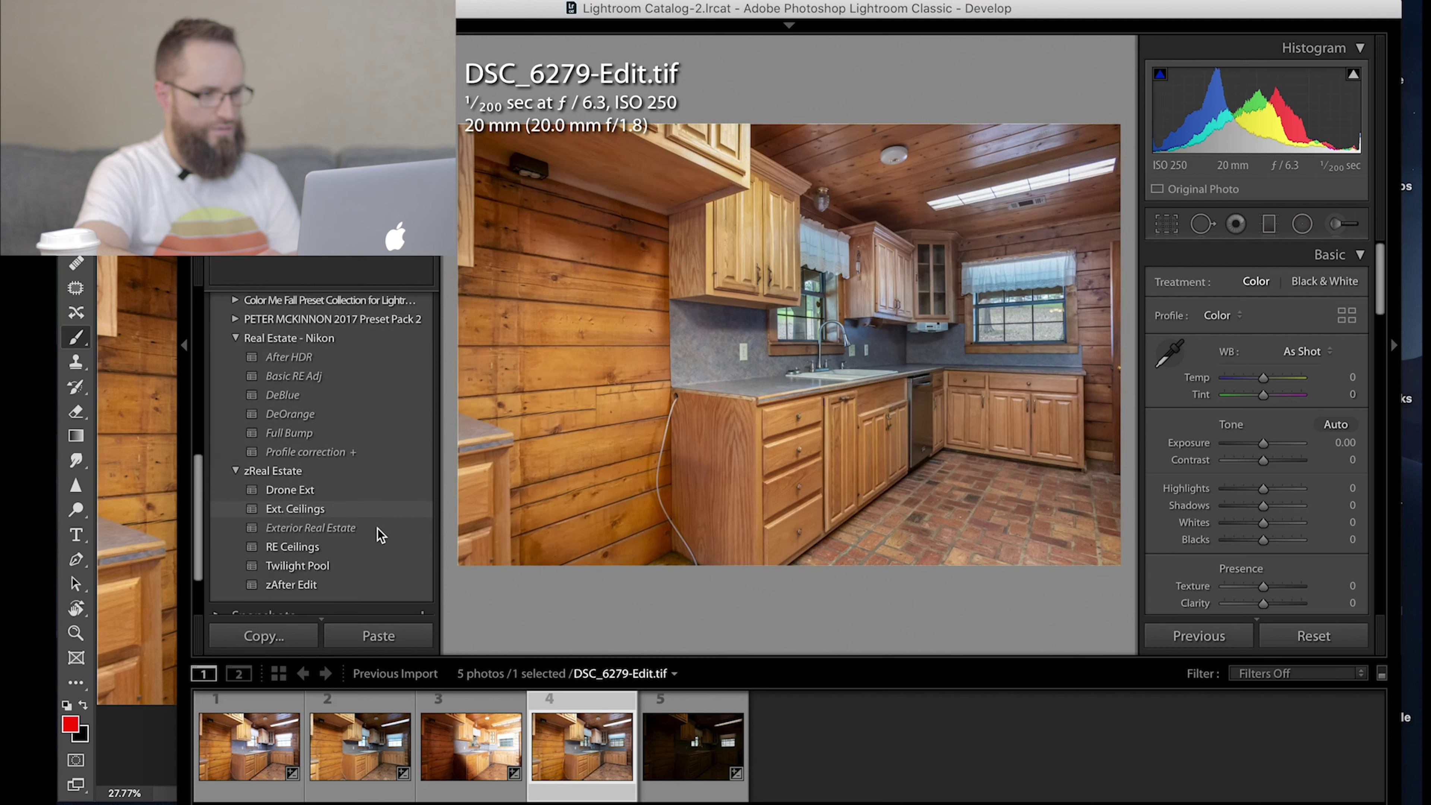
left_click(290, 586)
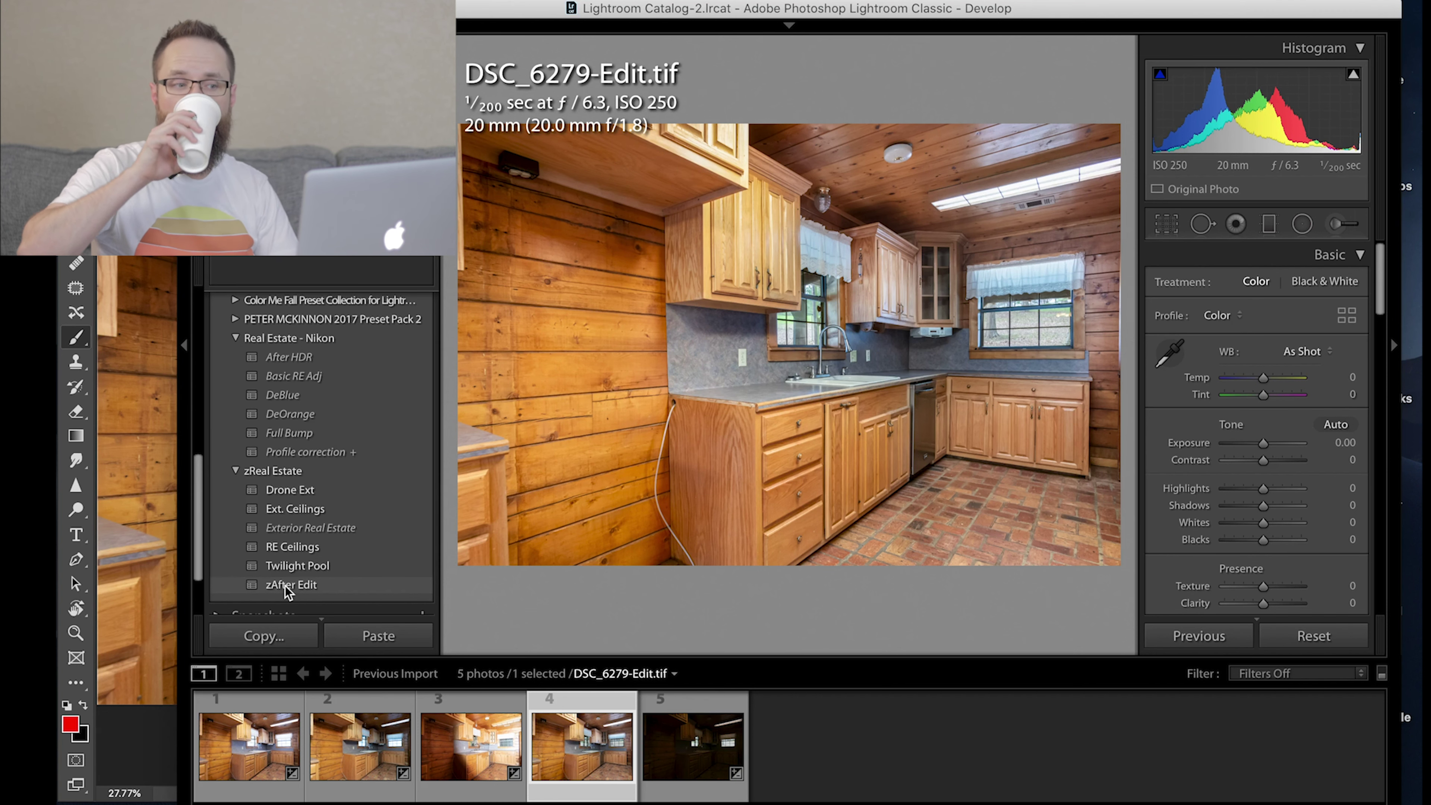
left_click(286, 586)
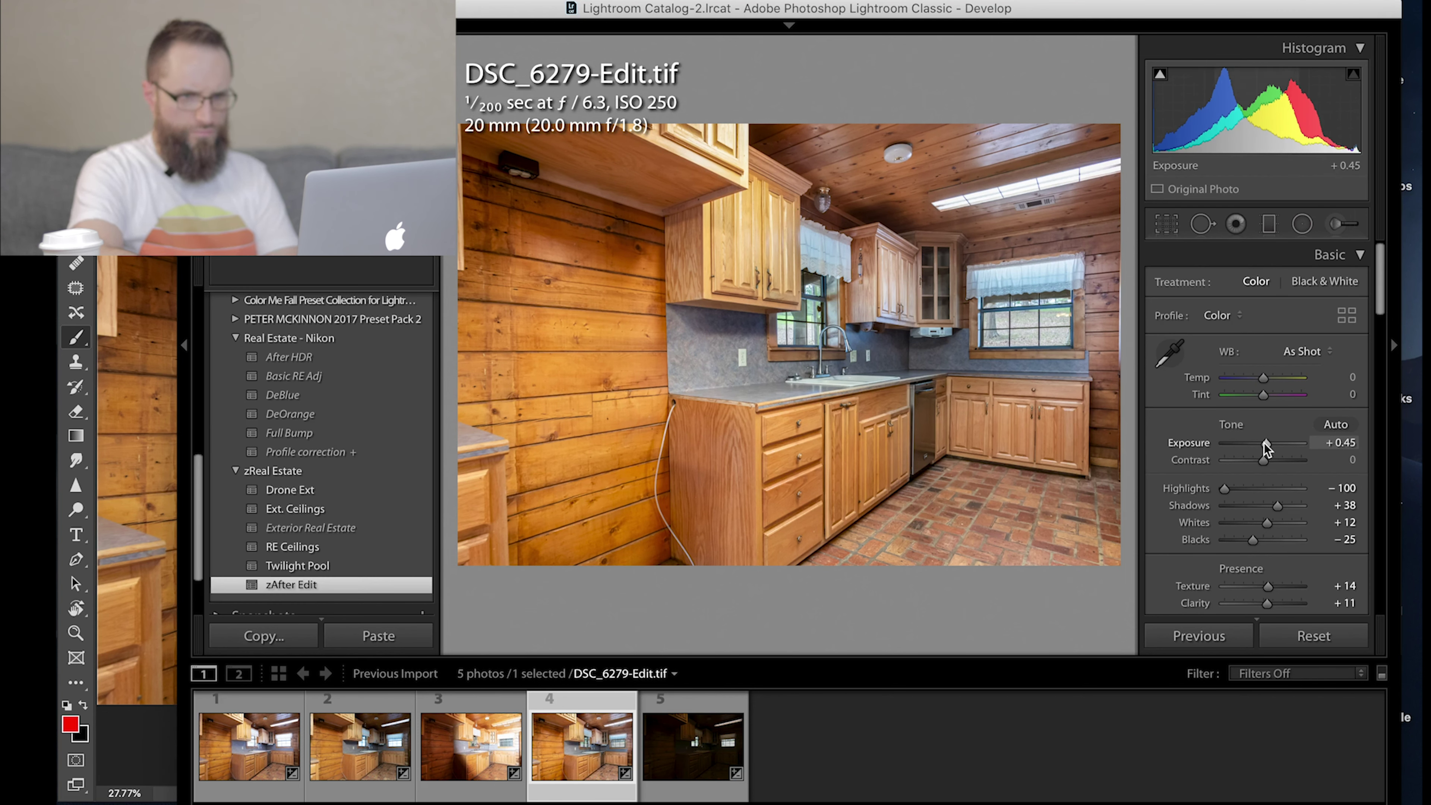
Fine-tune the kitchen photo's tone by setting Exposure to +0.35 and Shadows to +25.
left_click_drag(1266, 445, 1265, 445)
left_click_drag(1278, 505, 1272, 505)
scroll(1272, 505, "down", 3)
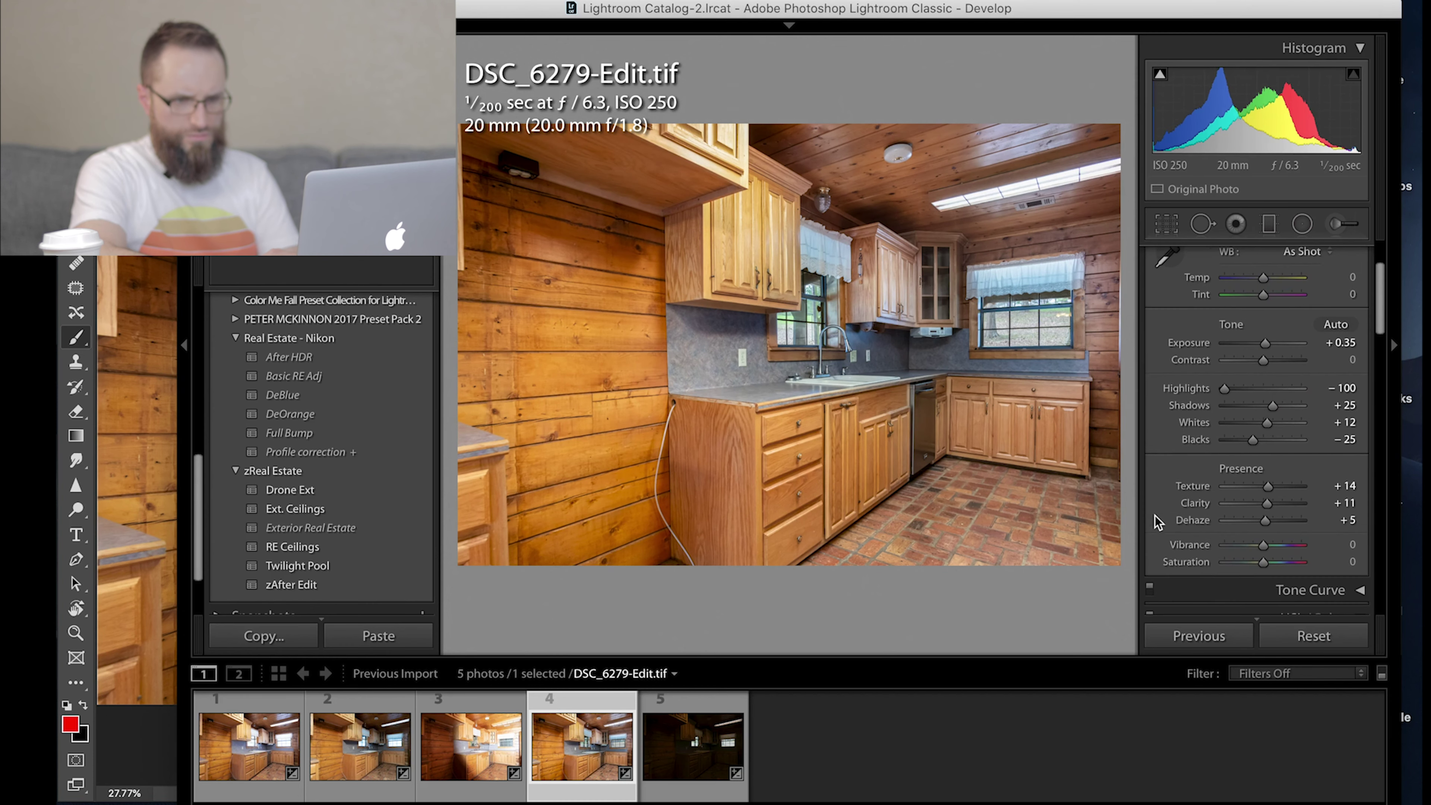
scroll(1194, 508, "up", 2)
left_click_drag(1264, 379, 1266, 378)
Set the Sharpening Masking to 76 for the kitchen photo.
scroll(1217, 398, "down", 10)
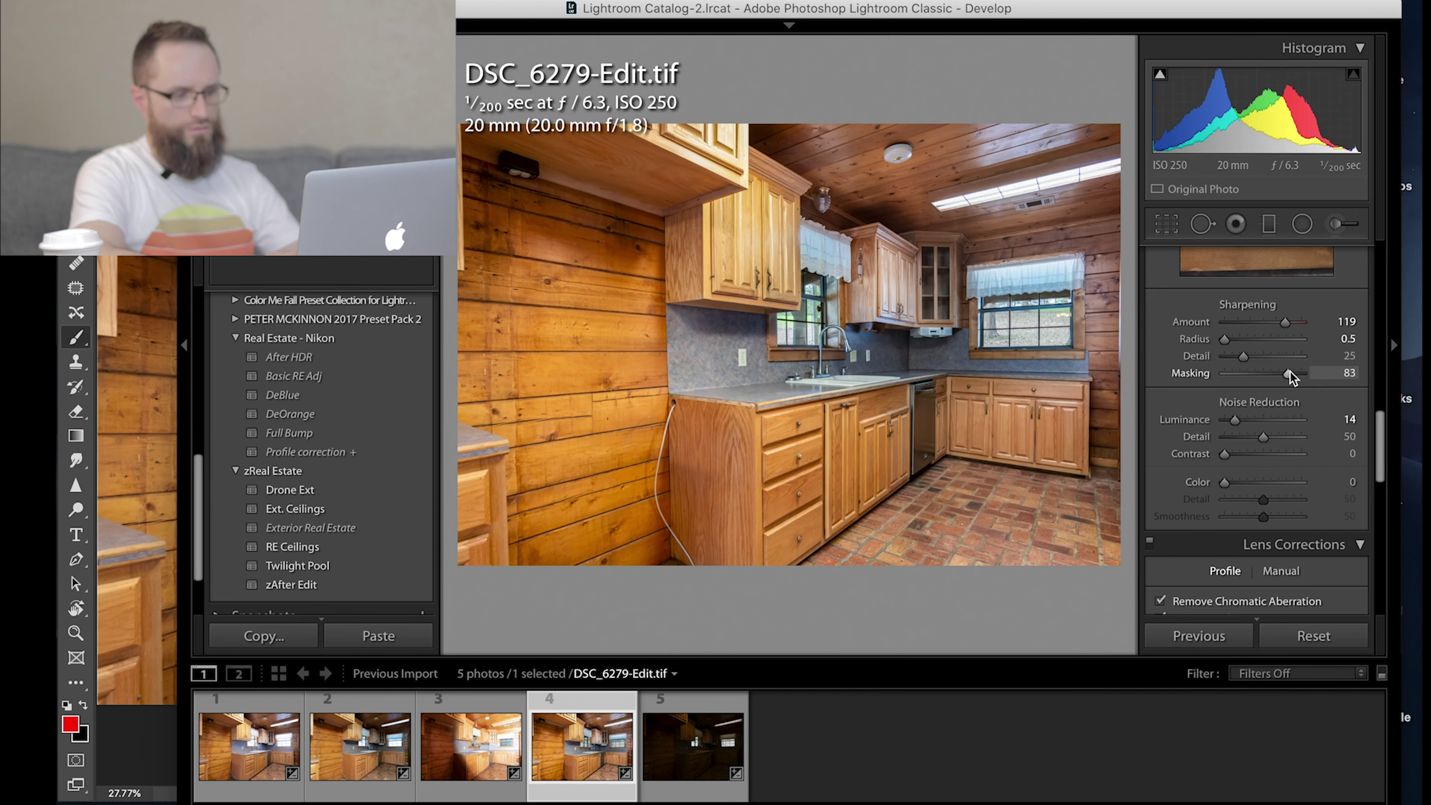
key("alt")
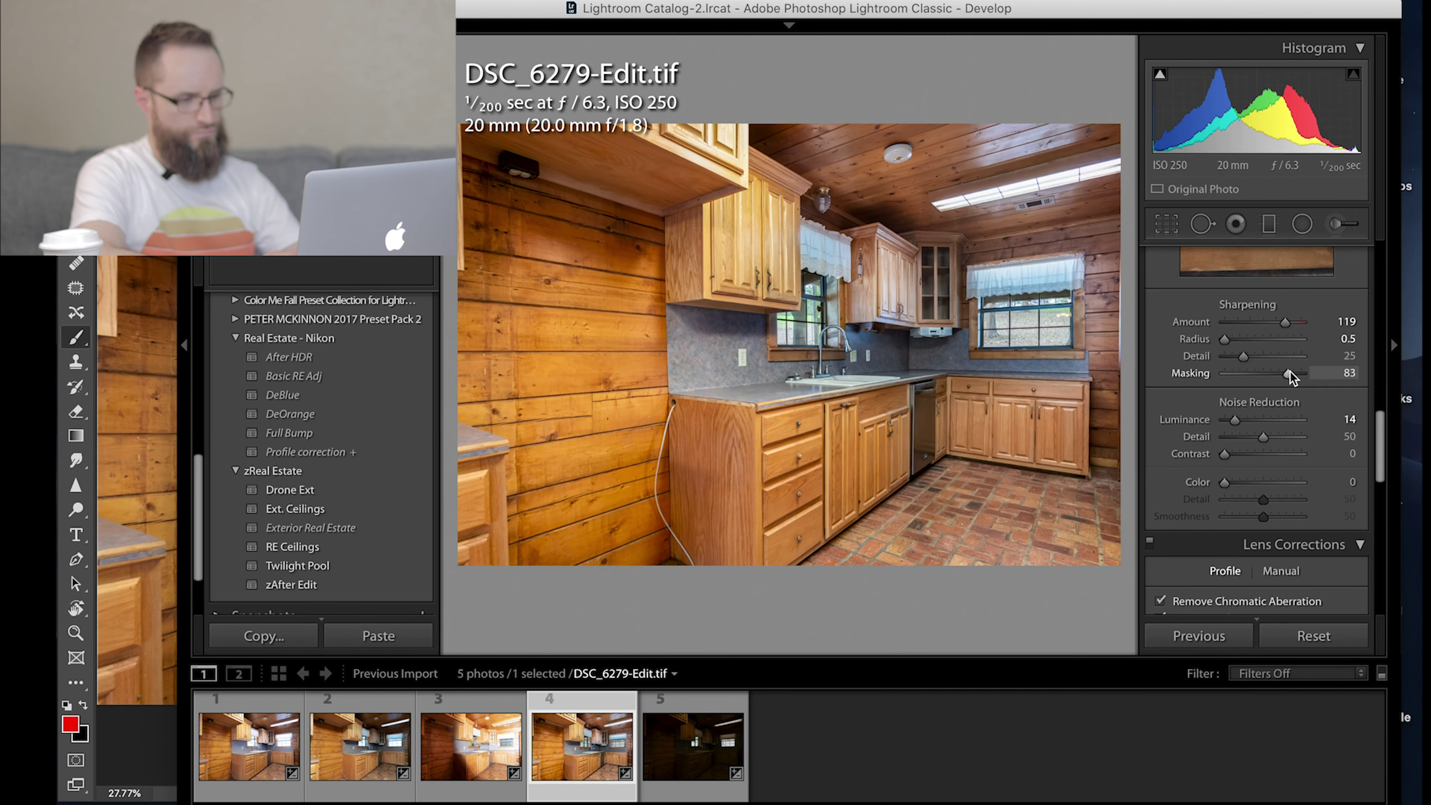
mouse_move(1289, 371)
left_mouse_down()
mouse_move(1240, 383)
mouse_move(1285, 379)
left_mouse_up()
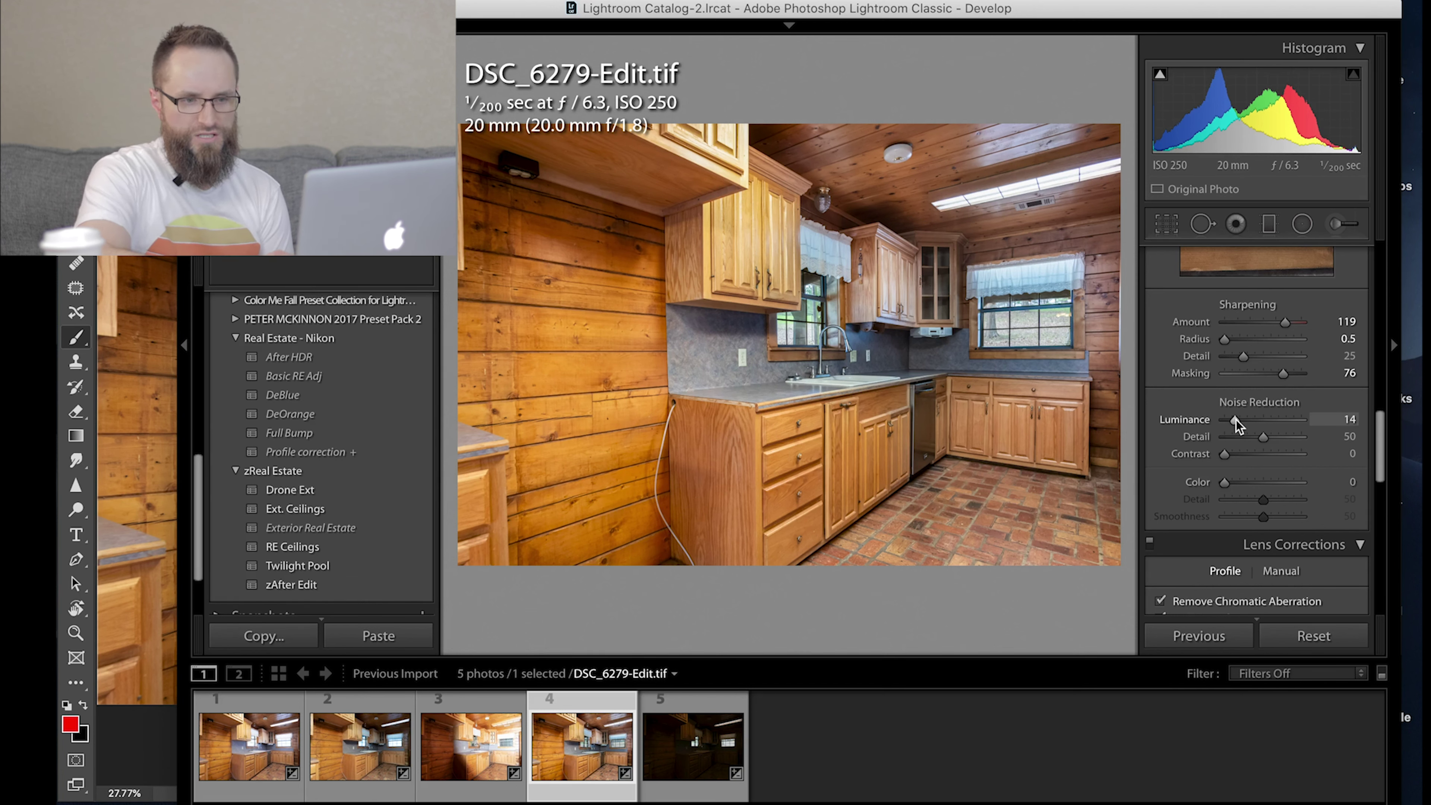
Crop the kitchen photo slightly at its upper and right edges, keeping the original aspect ratio.
scroll(1201, 410, "down", 1)
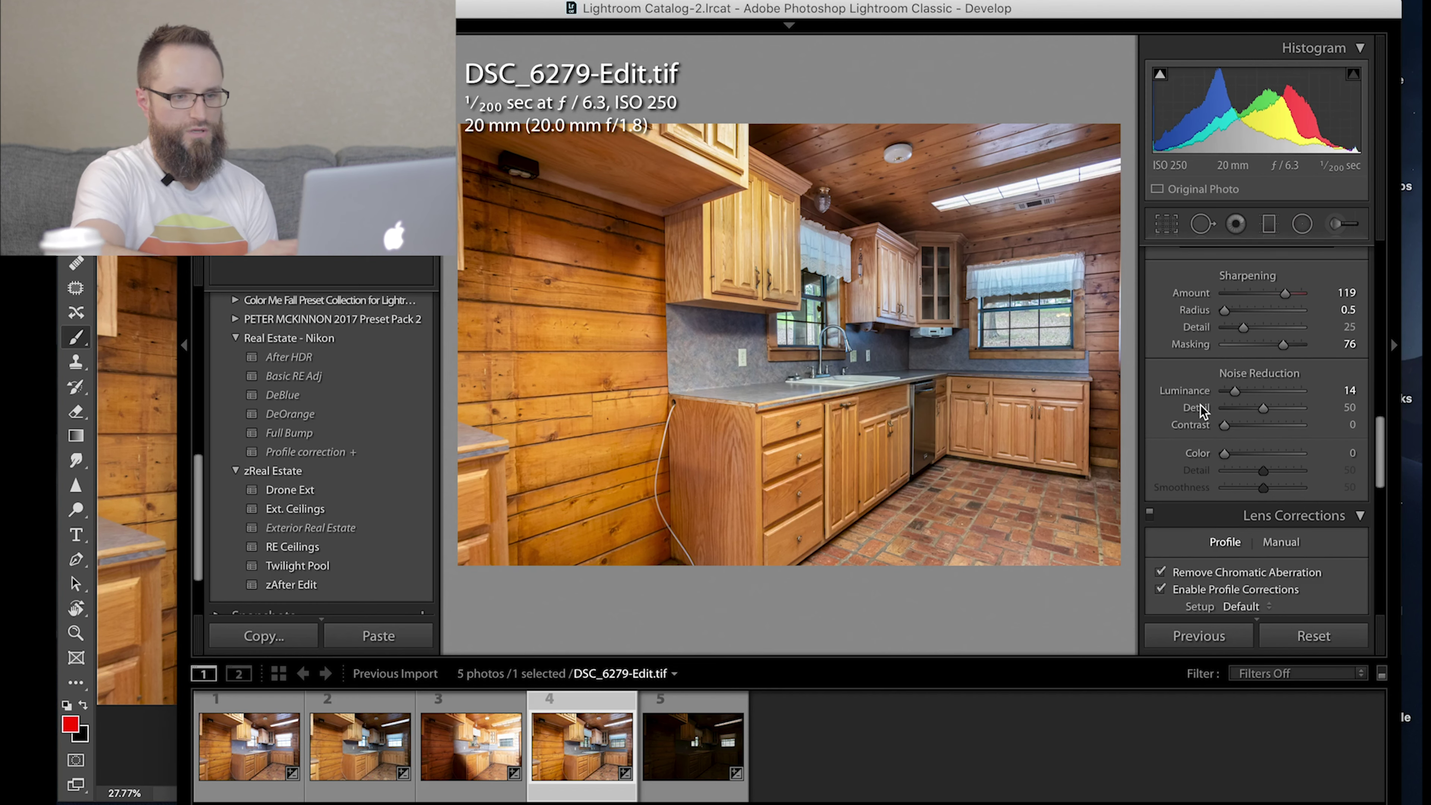
scroll(1200, 411, "down", 5)
scroll(1201, 411, "down", 3)
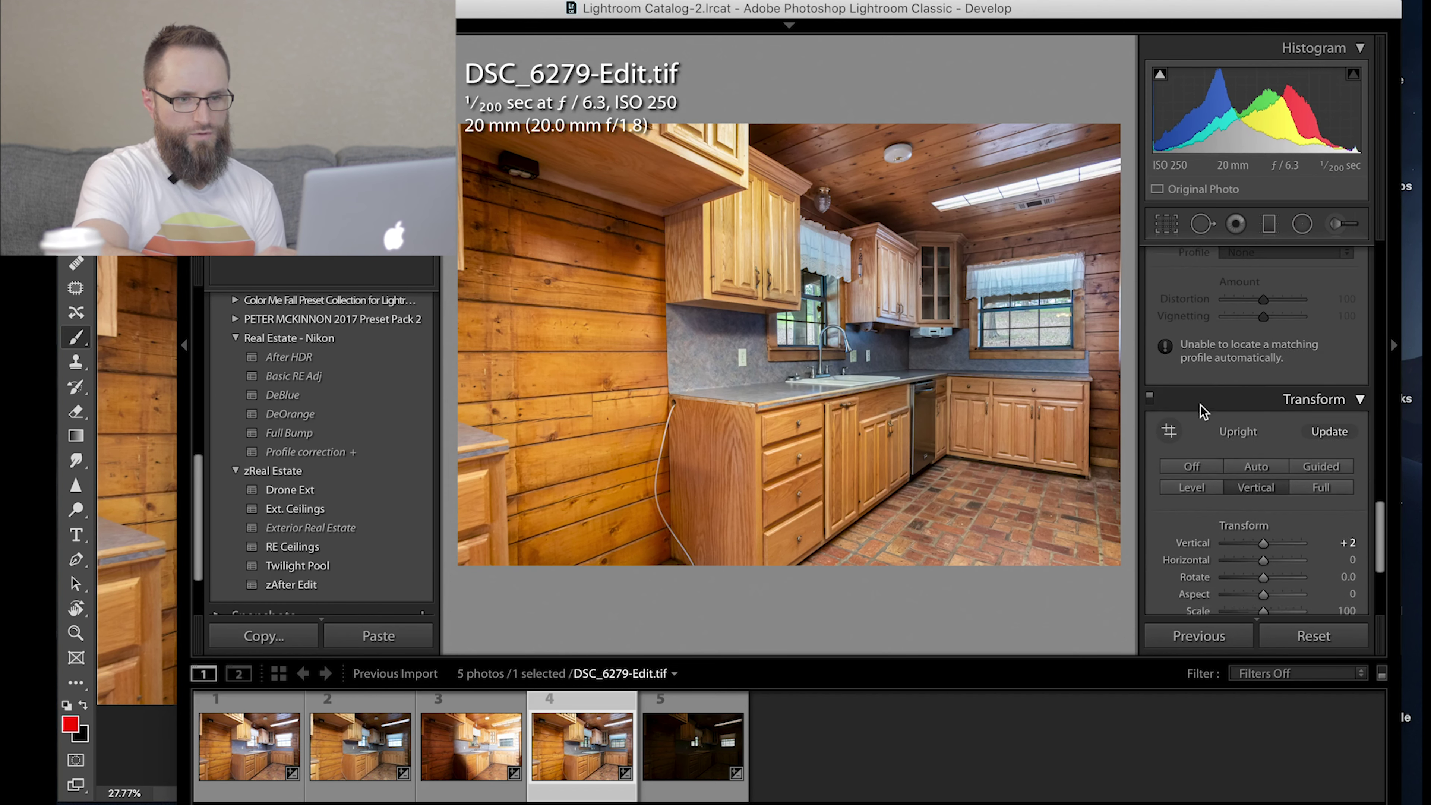
scroll(1202, 411, "down", 2)
key("r")
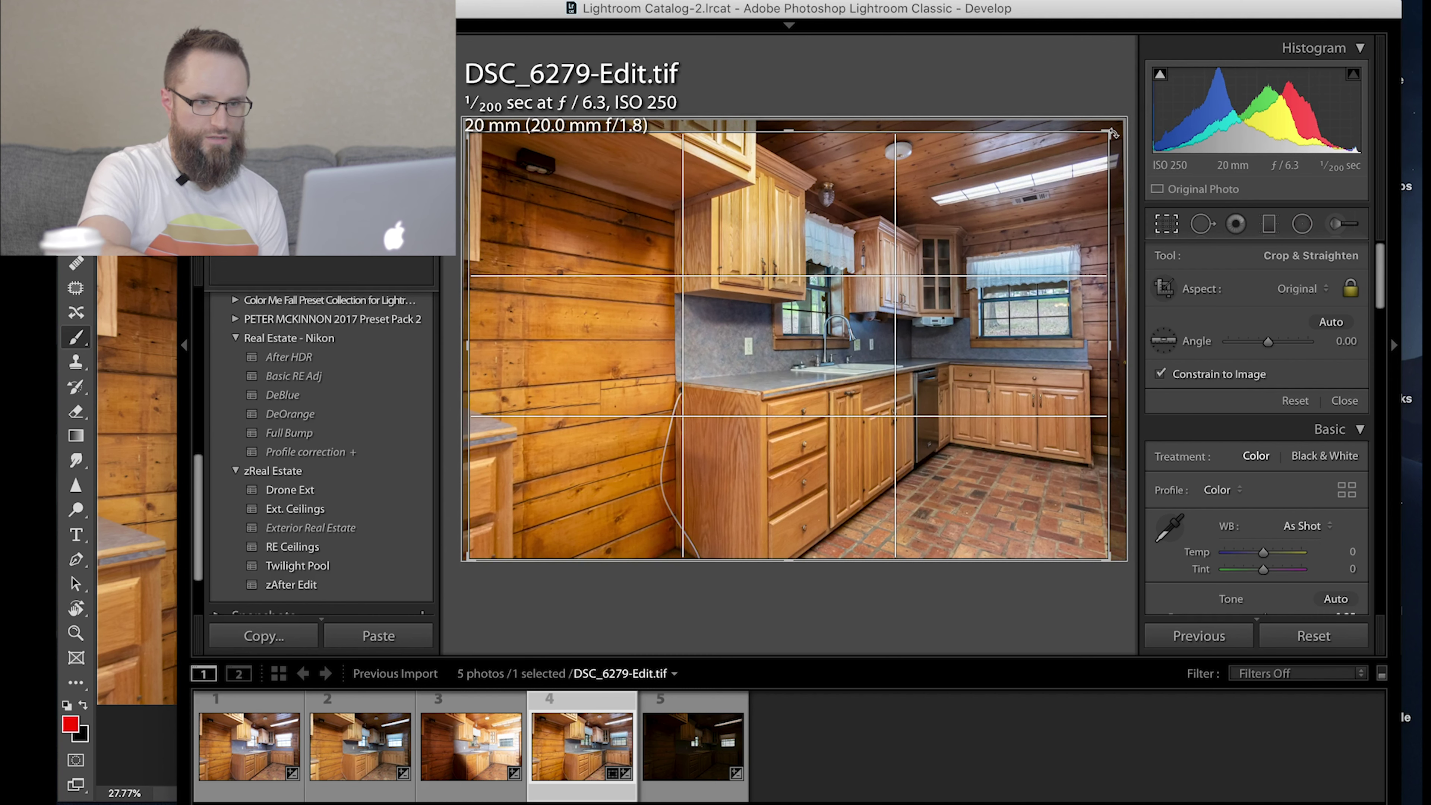
key("r")
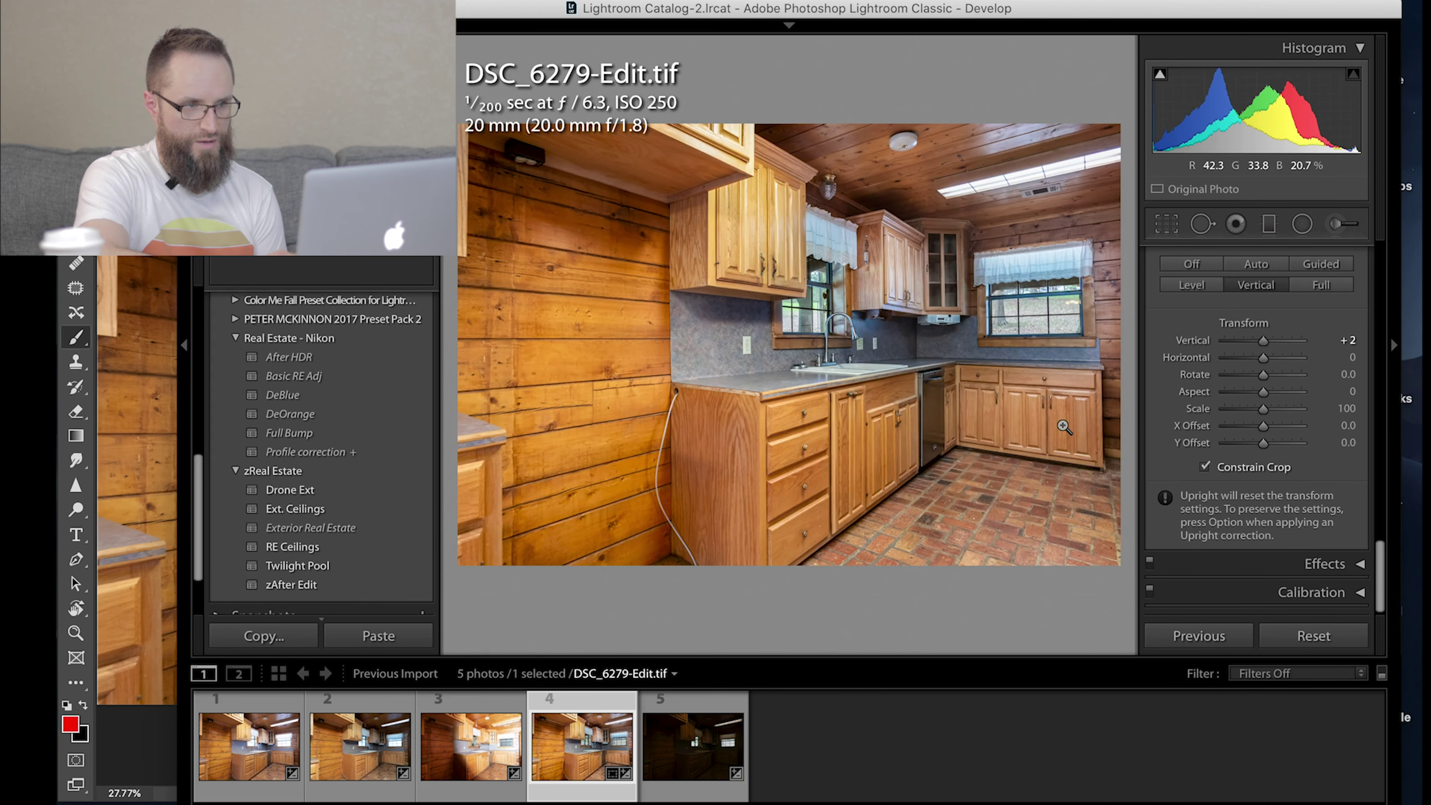